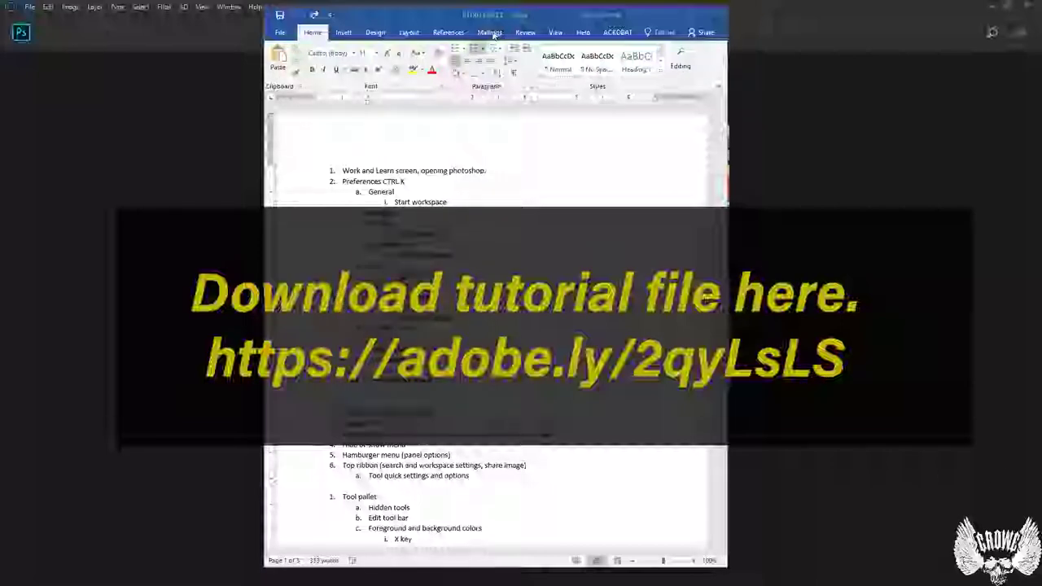
Move the notes window aside to reveal Photoshop's start screen.
mouse_move(495, 16)
left_mouse_down()
mouse_move(478, 28)
mouse_move(500, 29)
left_mouse_up()
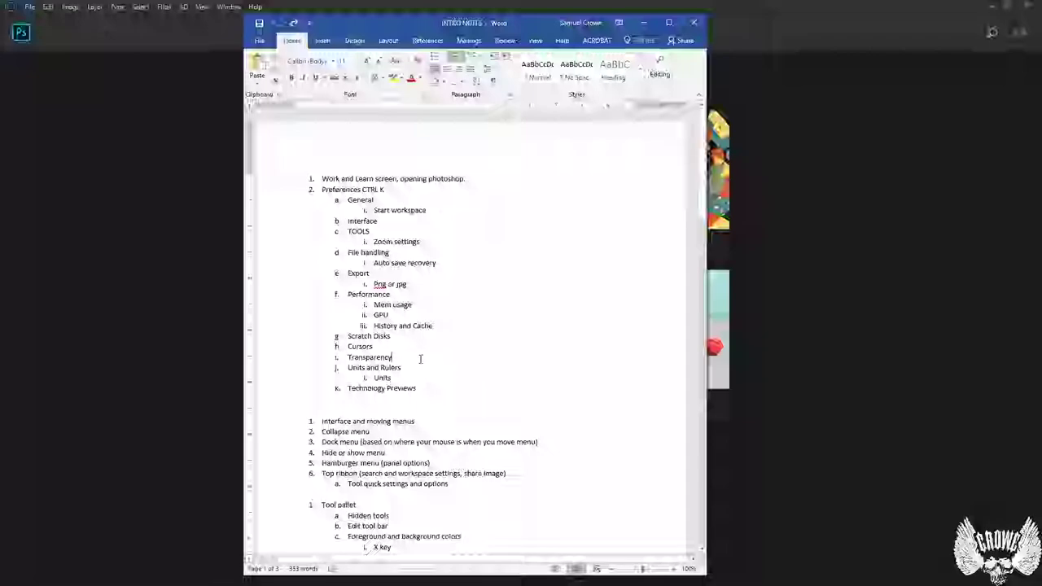
scroll(443, 342, "down", 5)
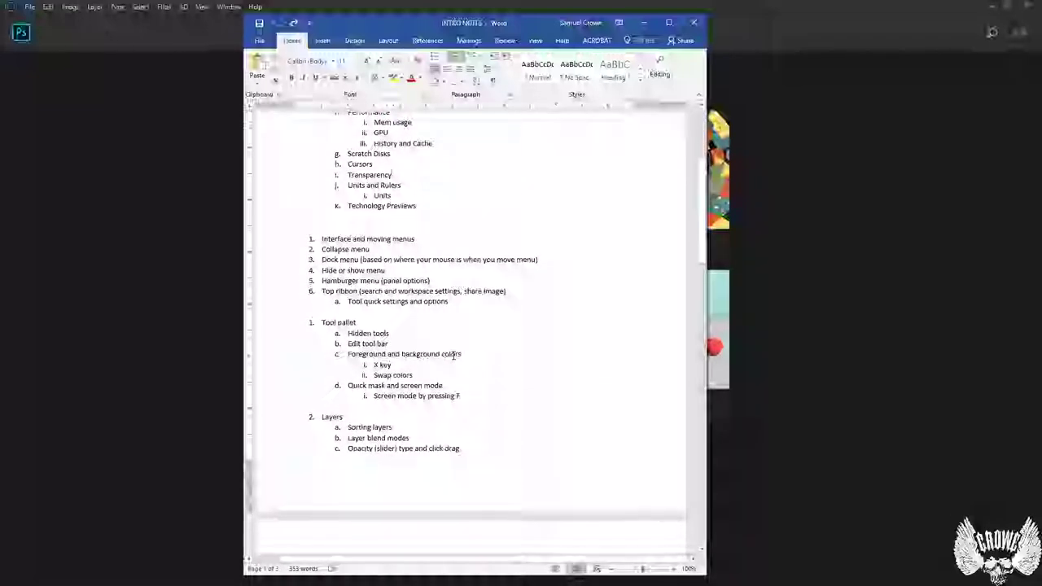
scroll(439, 351, "up", 4)
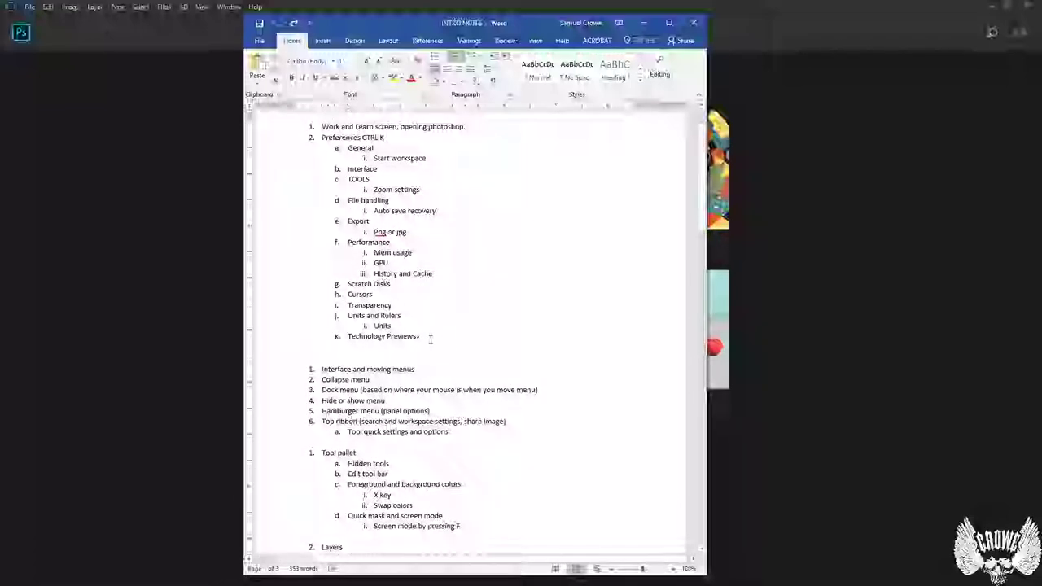
scroll(452, 340, "down", 4)
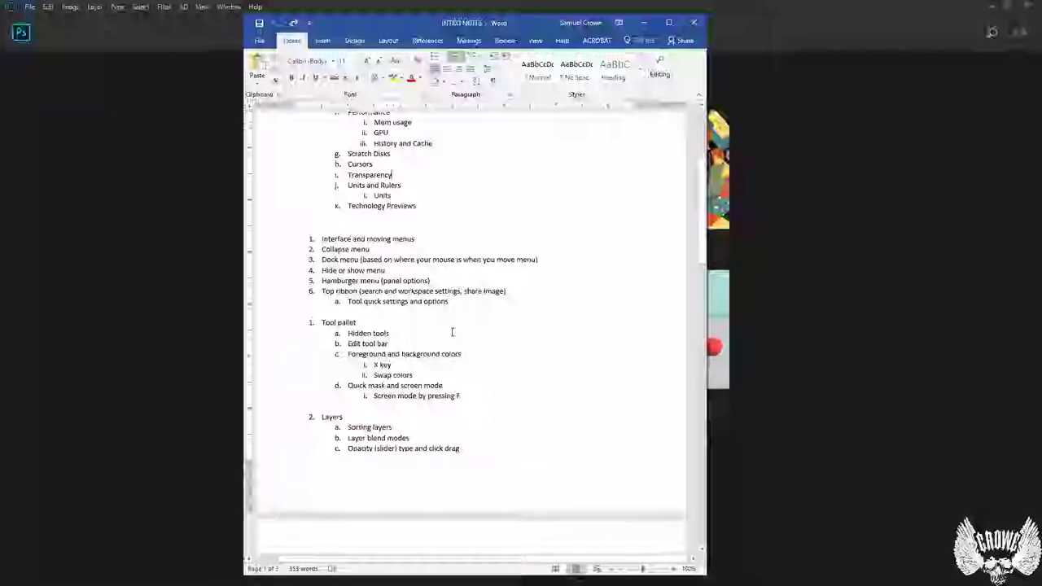
scroll(452, 332, "up", 5)
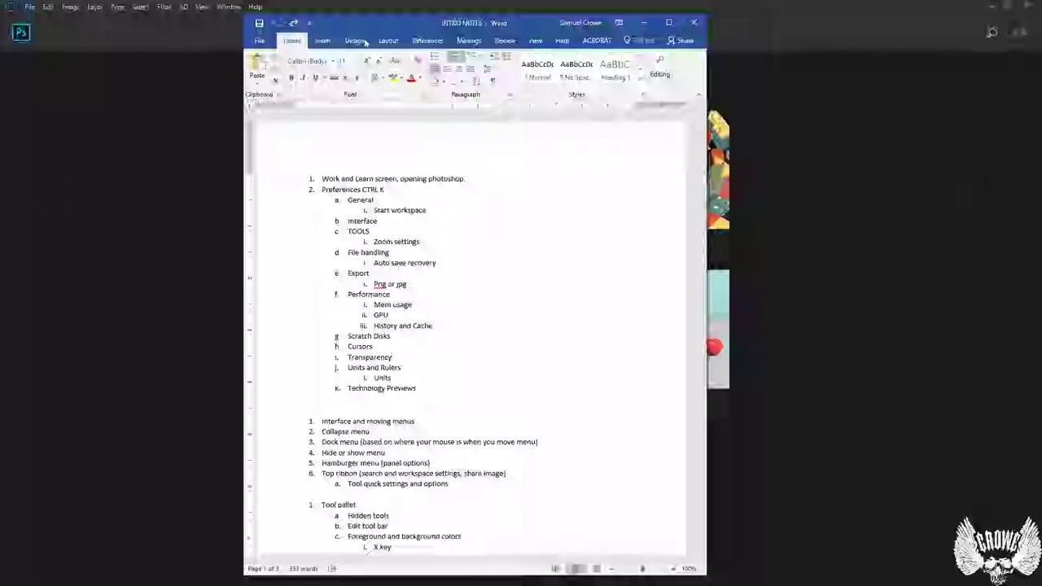
scroll(456, 381, "down", 3)
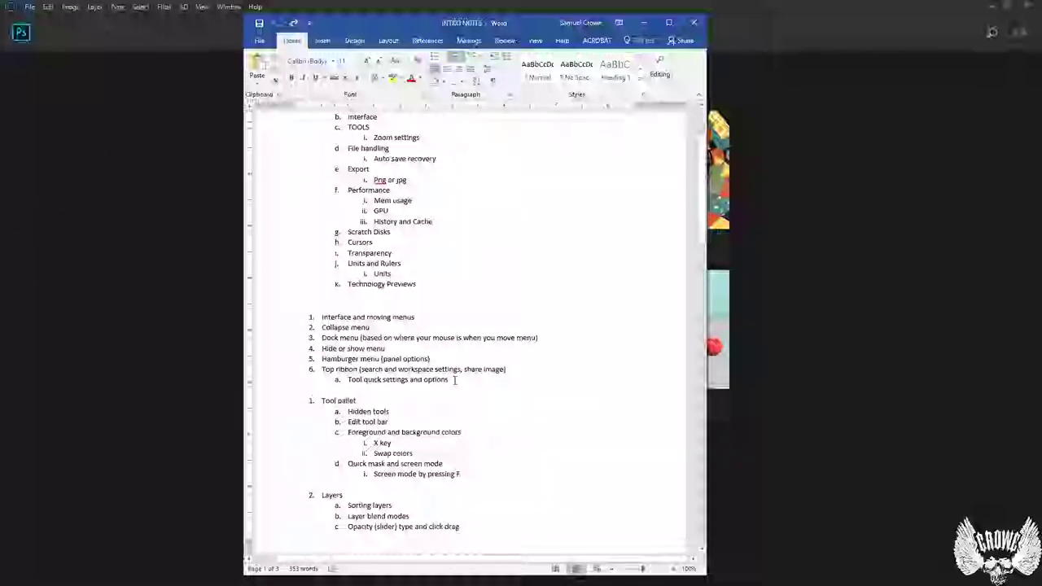
scroll(454, 380, "up", 3)
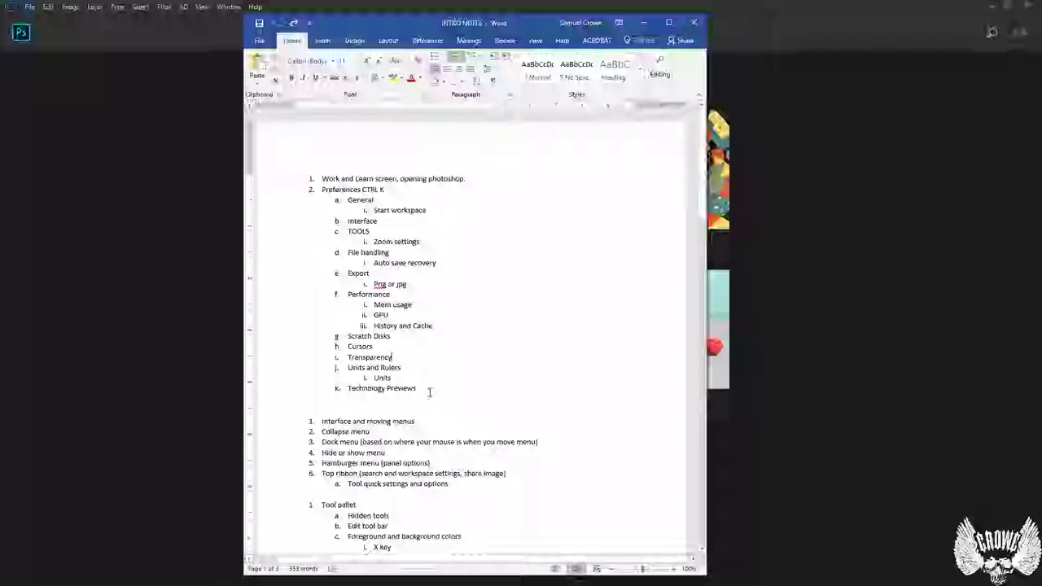
scroll(429, 392, "down", 4)
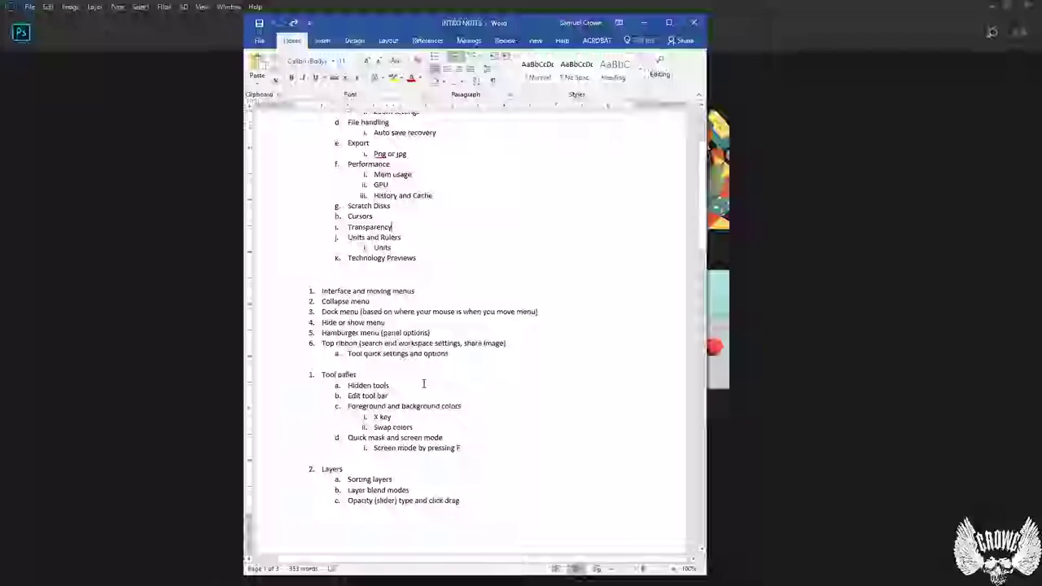
scroll(424, 380, "up", 4)
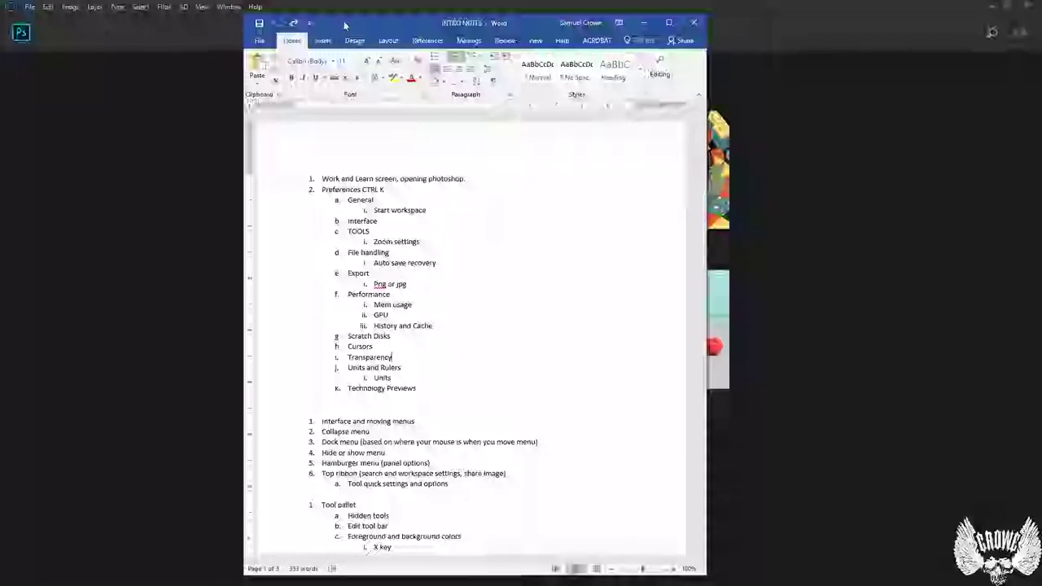
left_click_drag(352, 18, 806, 96)
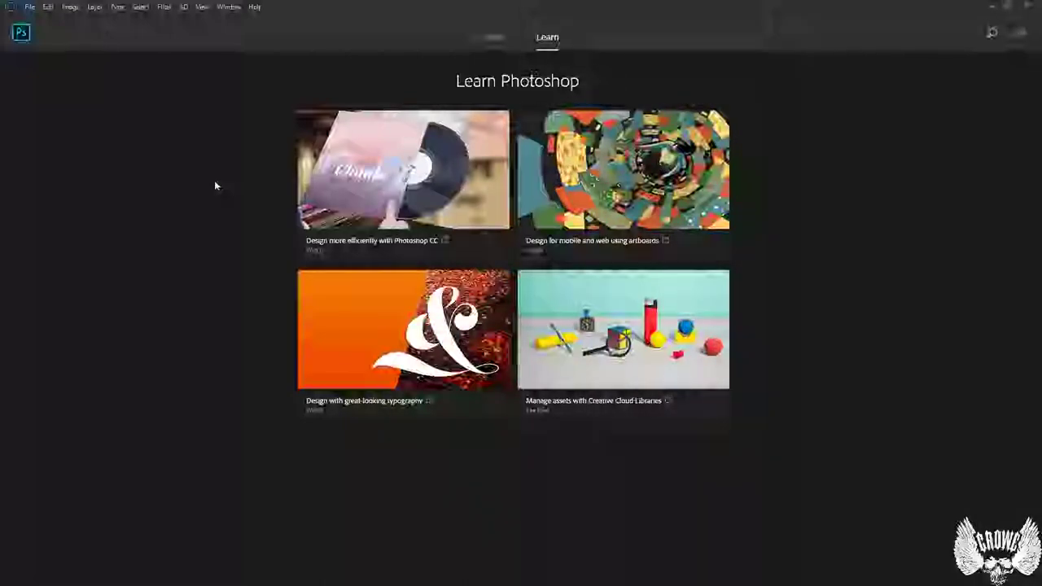
Look at the Learn Photoshop tutorials tab, then return to the recent Work files.
left_click(490, 38)
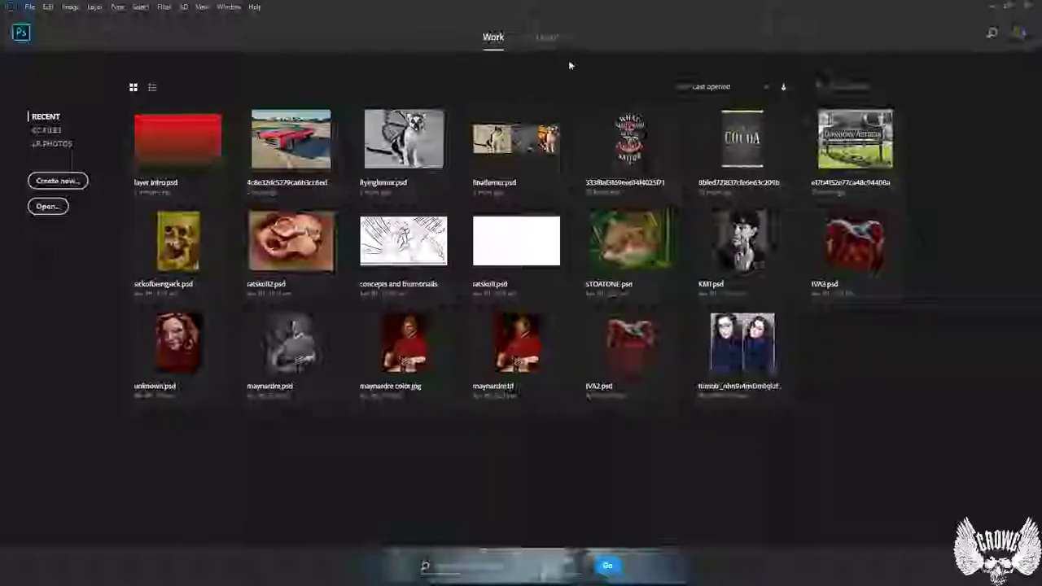
left_click(548, 41)
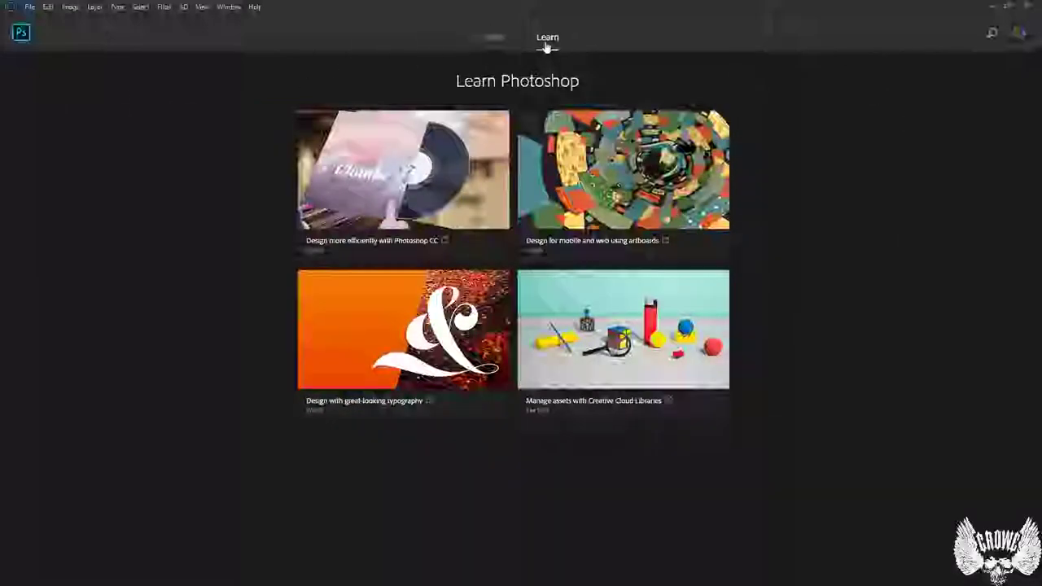
left_click(492, 39)
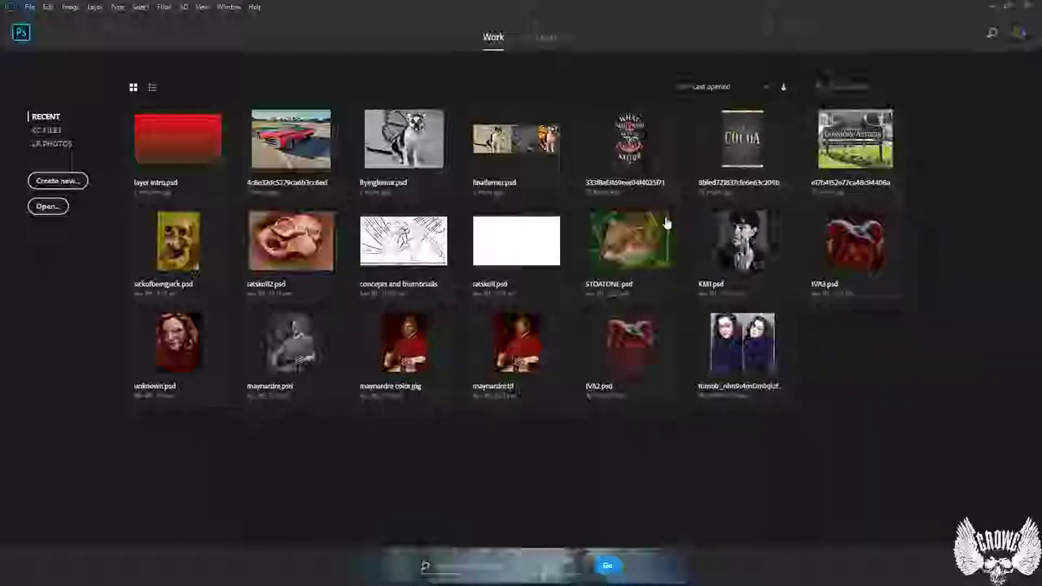
Switch recent files to list view and back to thumbnails, then show the CC Files page.
left_click(152, 87)
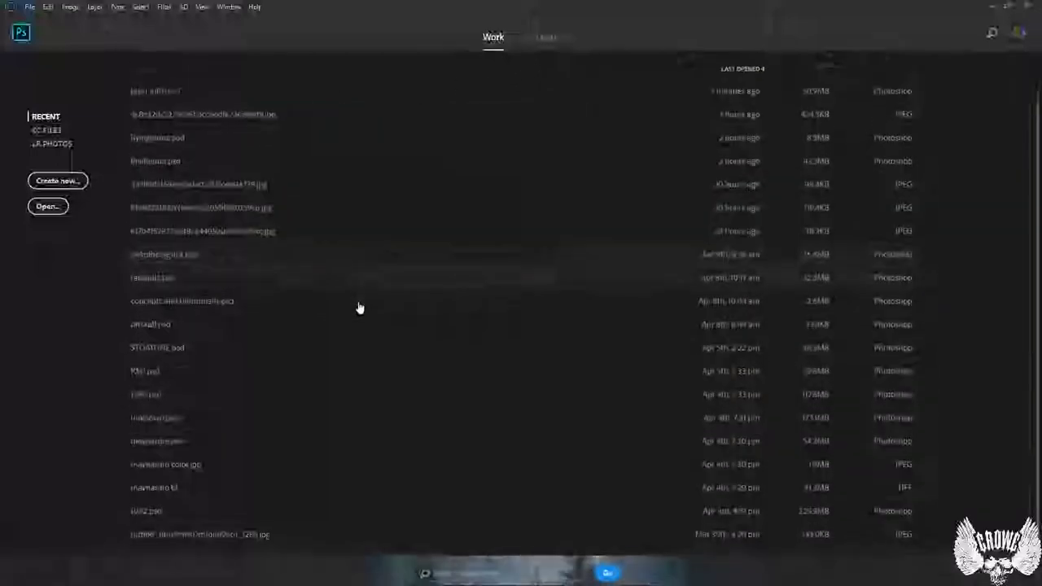
left_click(133, 89)
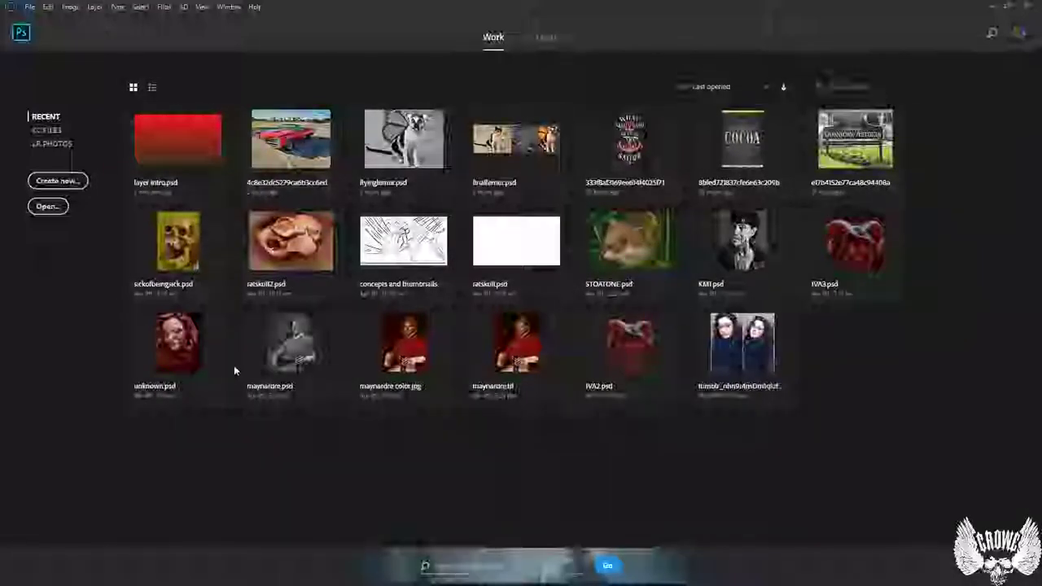
left_click(47, 131)
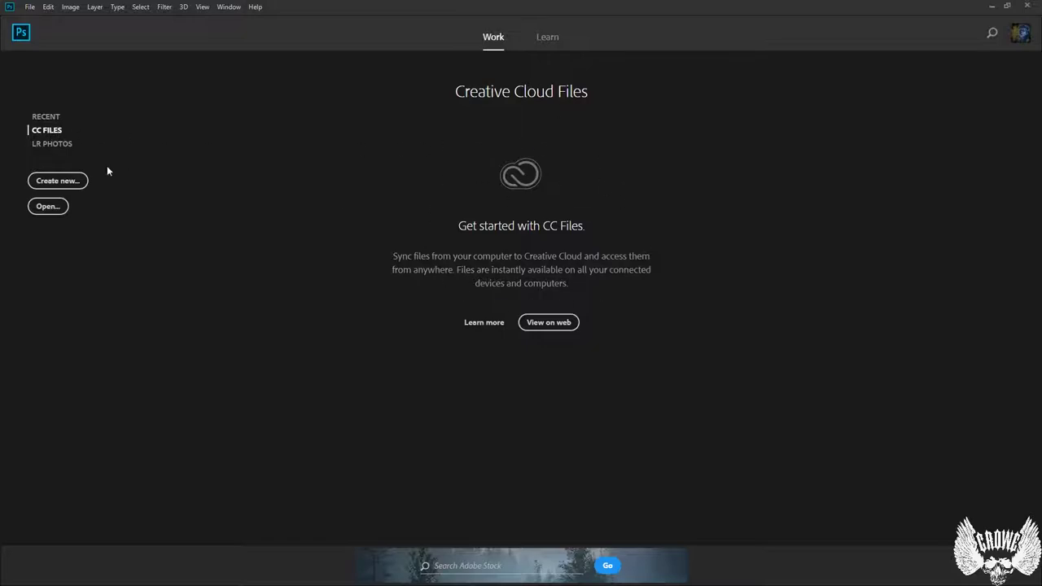
Show the Lightroom Photos page, then flip between the Learn and Work tabs, ending on Learn.
left_click(45, 146)
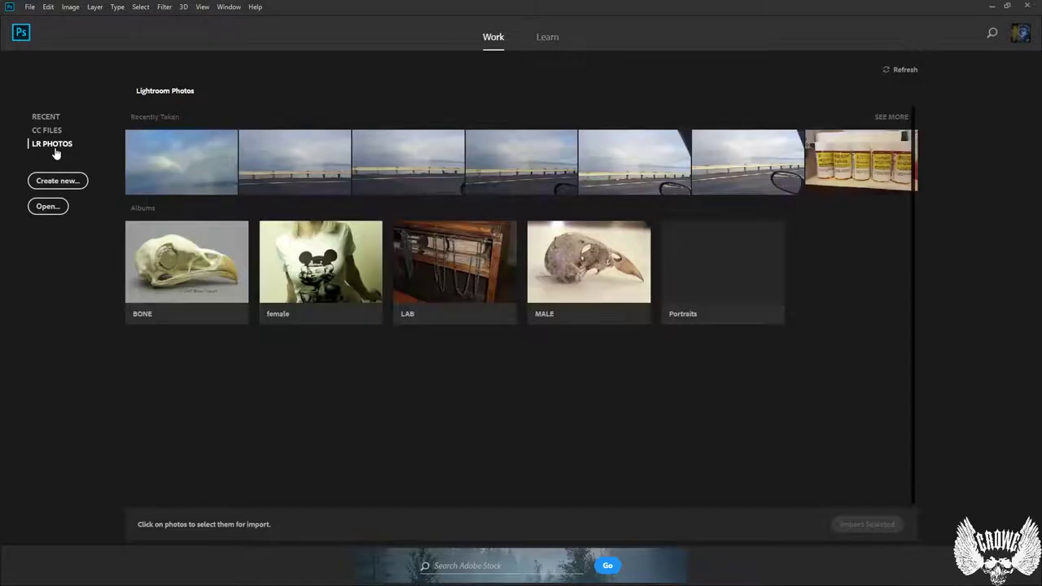
left_click(547, 37)
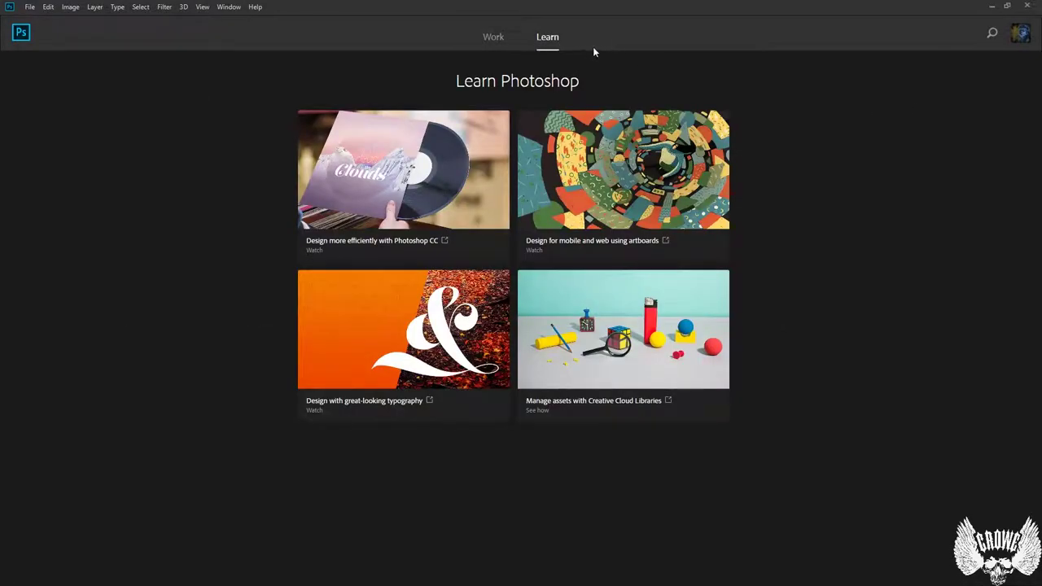
left_click(491, 38)
left_click(546, 41)
left_click(1022, 36)
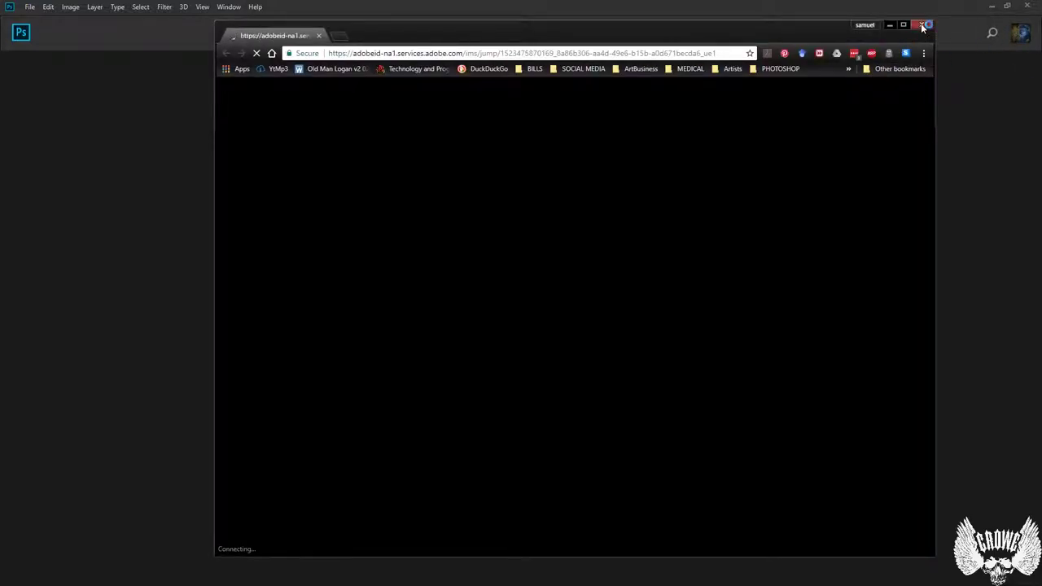
left_click(964, 94)
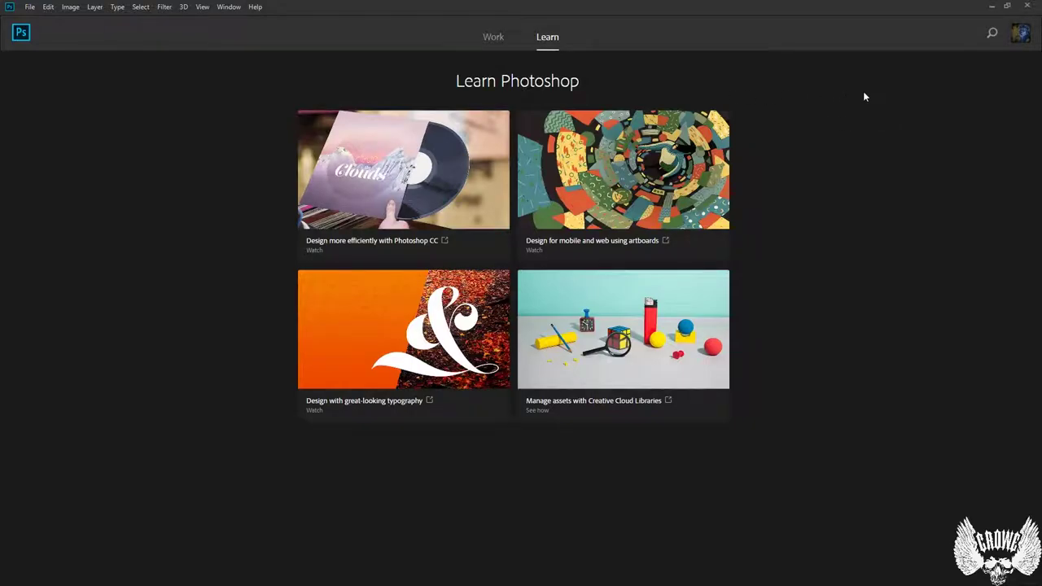
Search Photoshop for 'stuff', then replace the query with 'pen tool'.
left_click(992, 33)
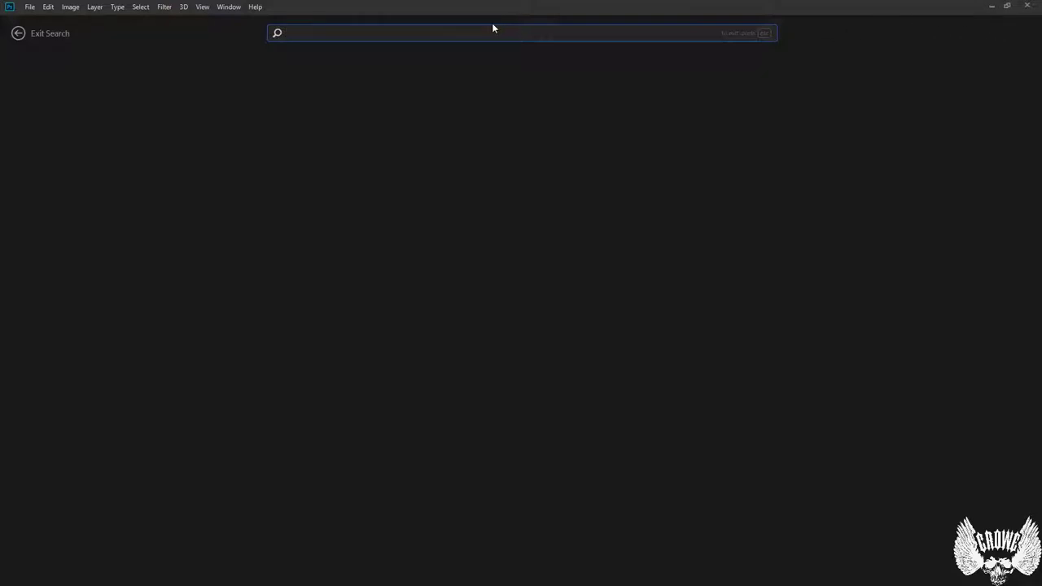
type("stuff")
key("Return")
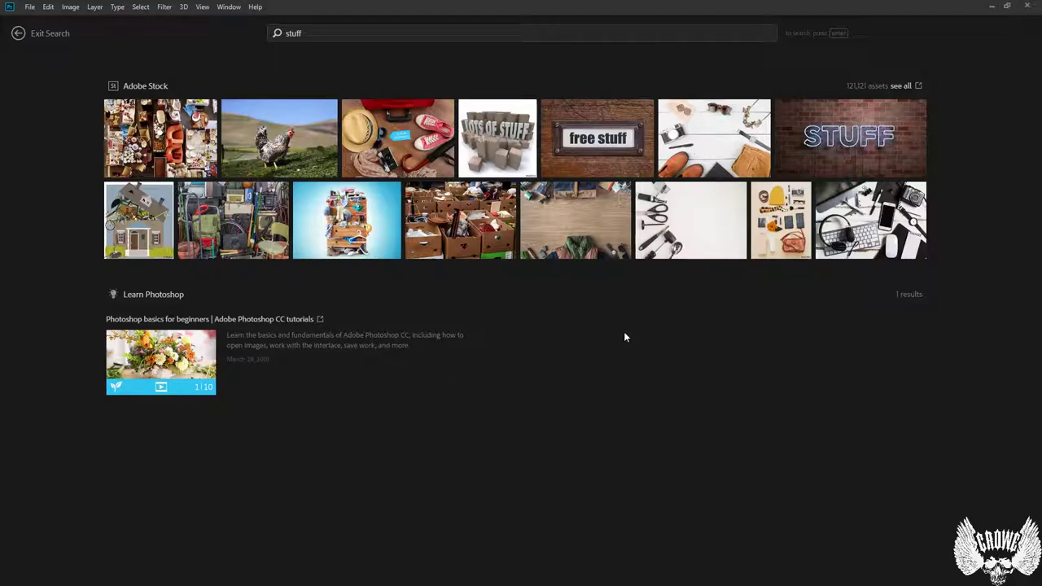
key("ctrl+f")
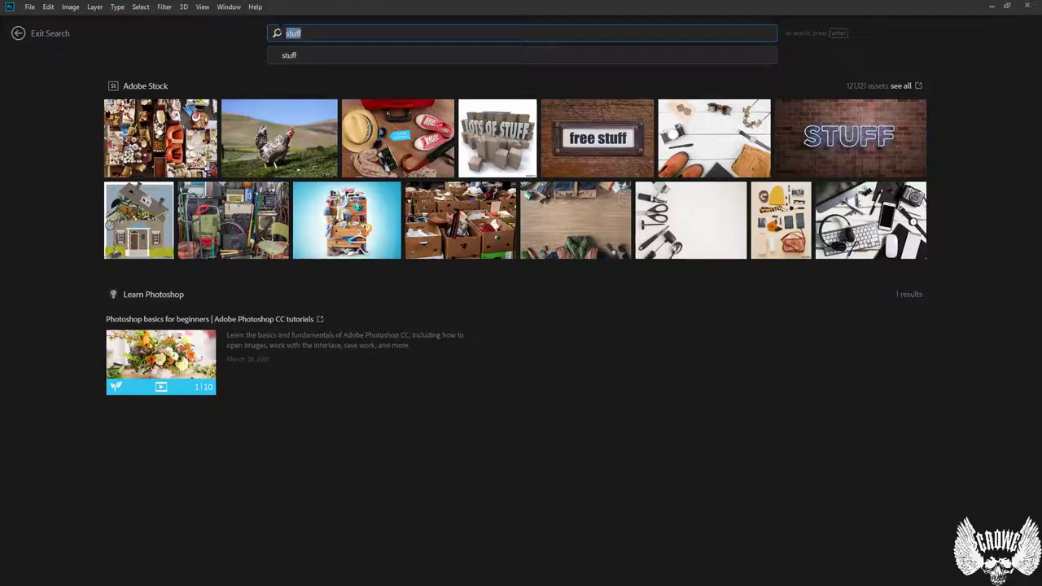
type("pen tool")
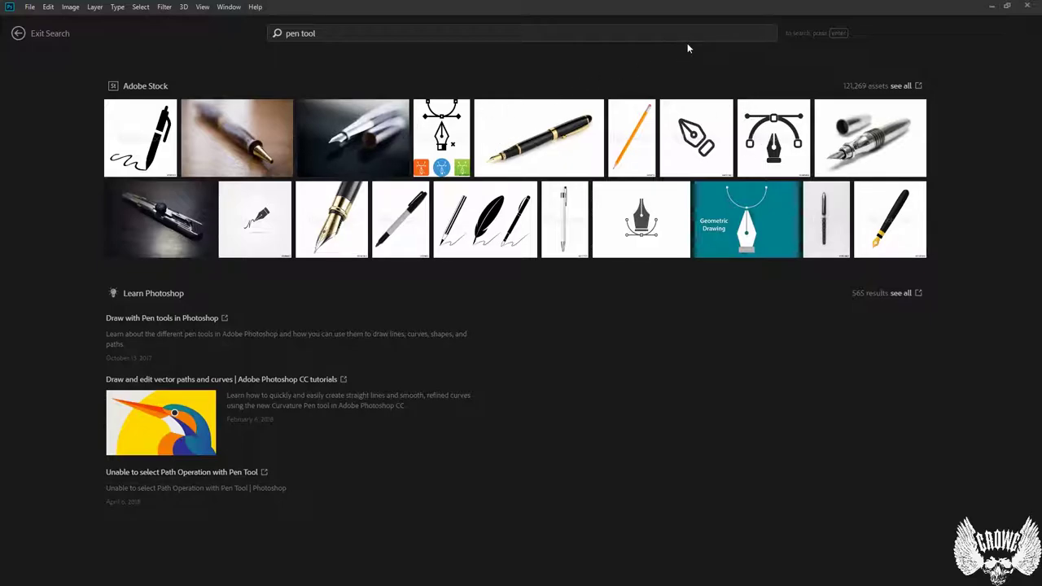
Clear the 'pen tool' query and exit search back to the home screen.
left_click(332, 37)
key("ctrl+a")
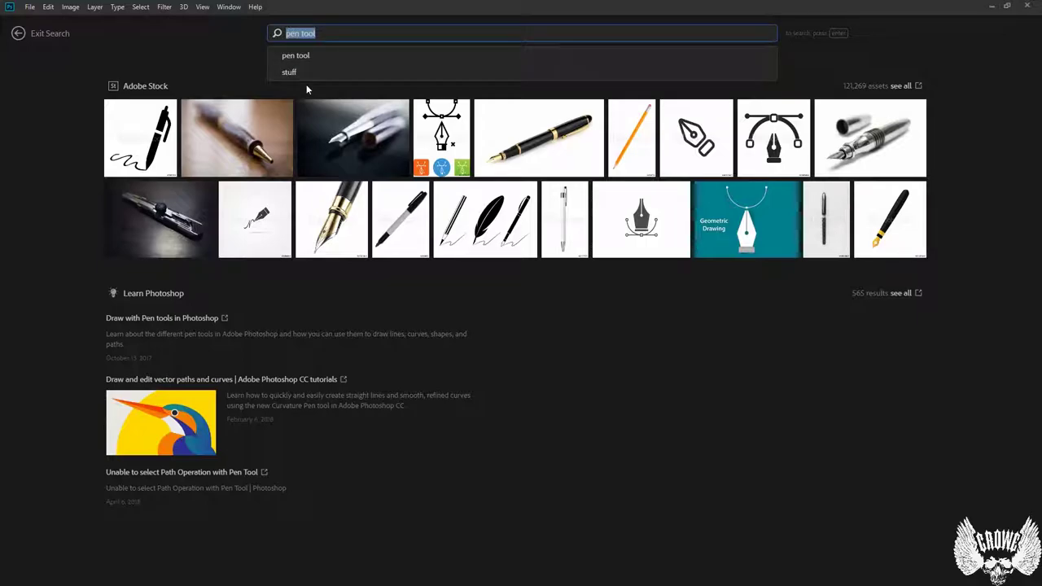
key("BackSpace")
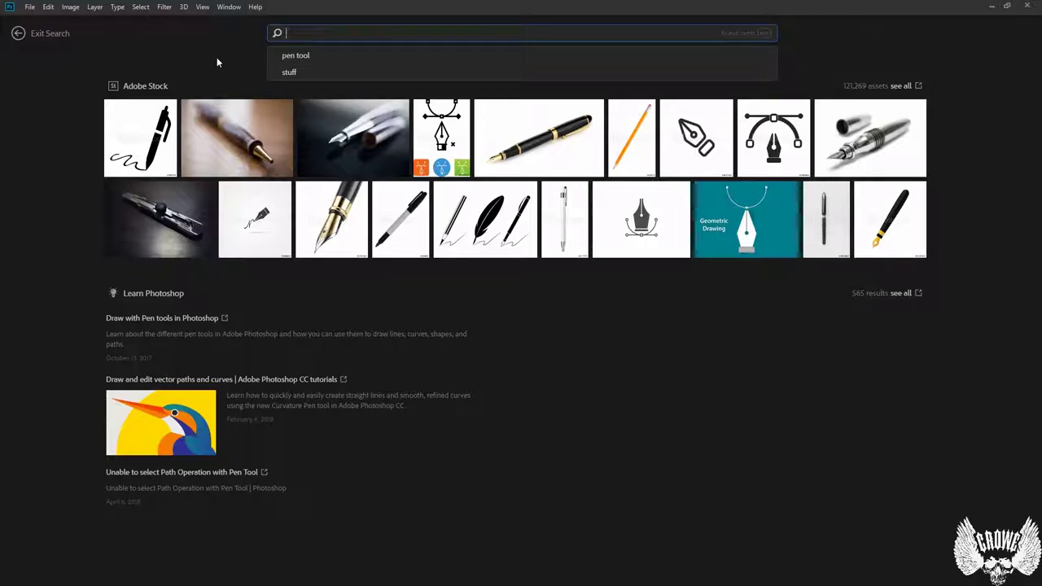
left_click(216, 62)
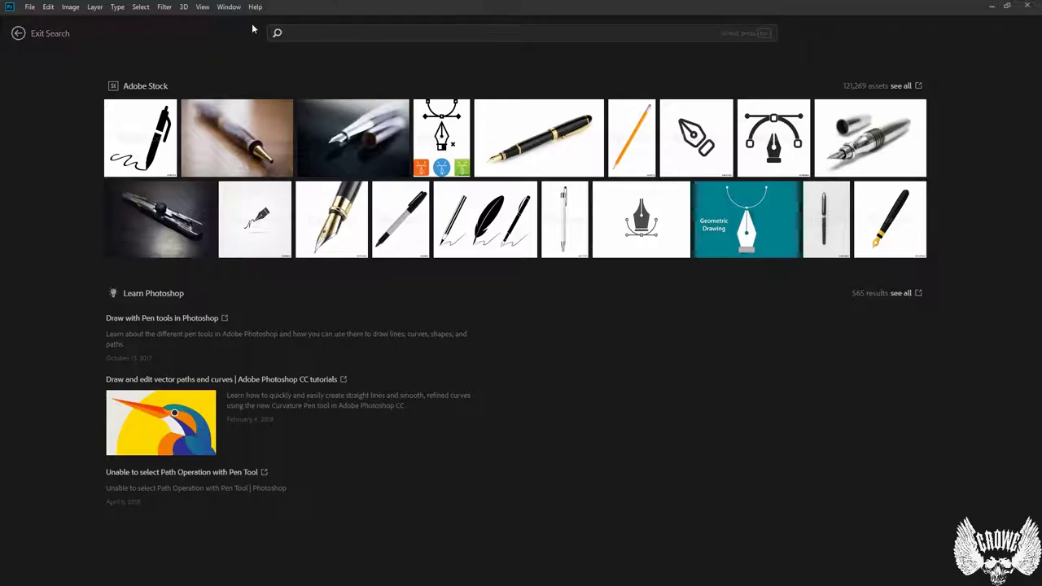
left_click(18, 33)
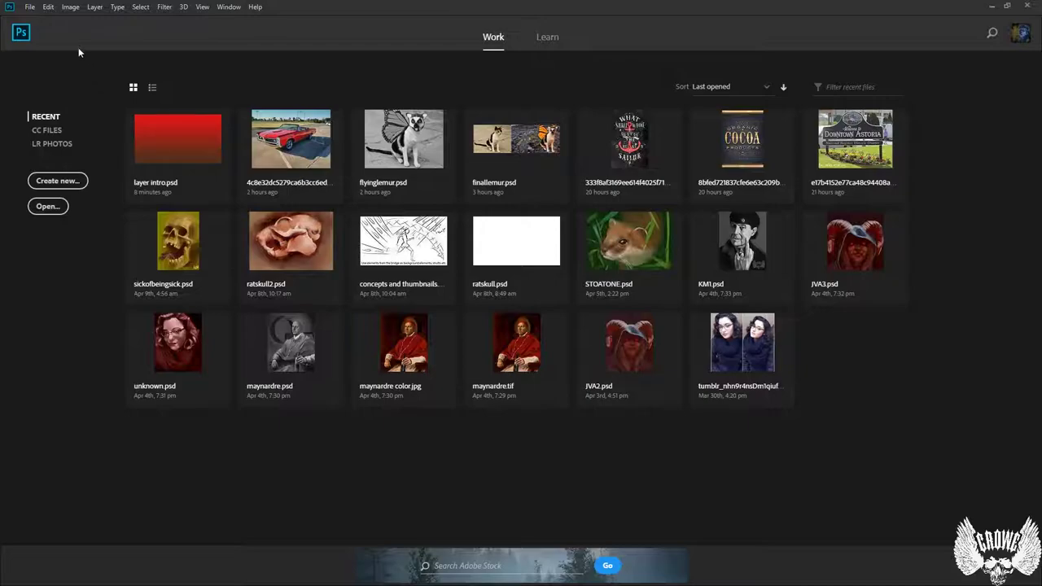
Open Edit > Preferences > General and nudge the dialog into place.
left_click(47, 8)
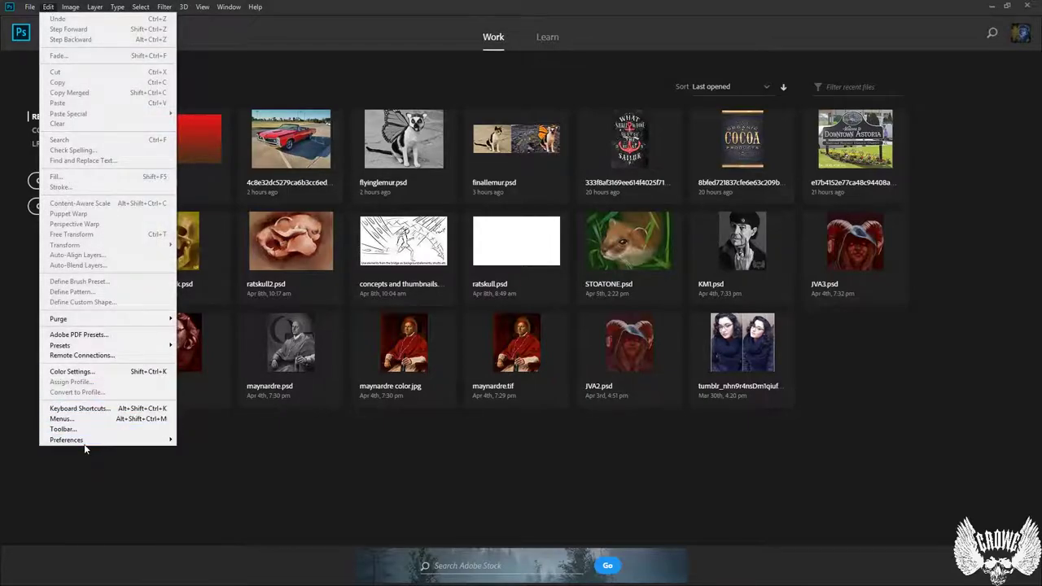
mouse_move(81, 440)
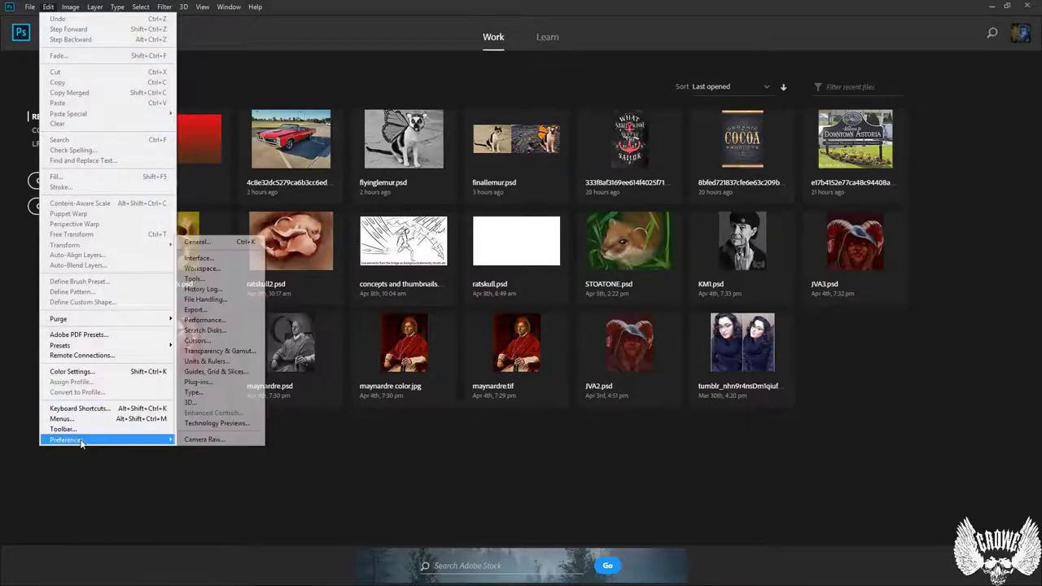
left_click(203, 247)
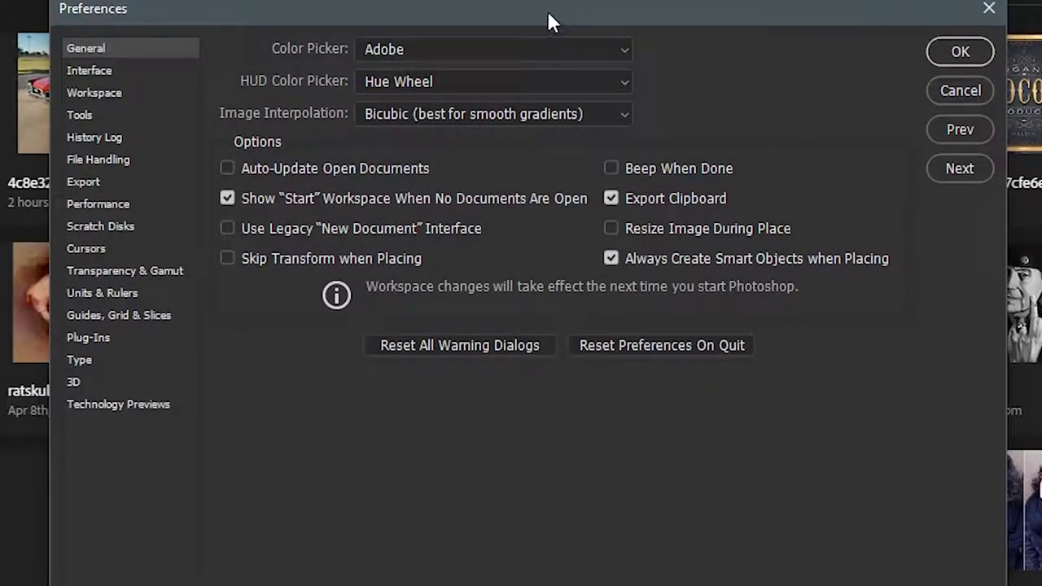
left_click_drag(547, 11, 564, 12)
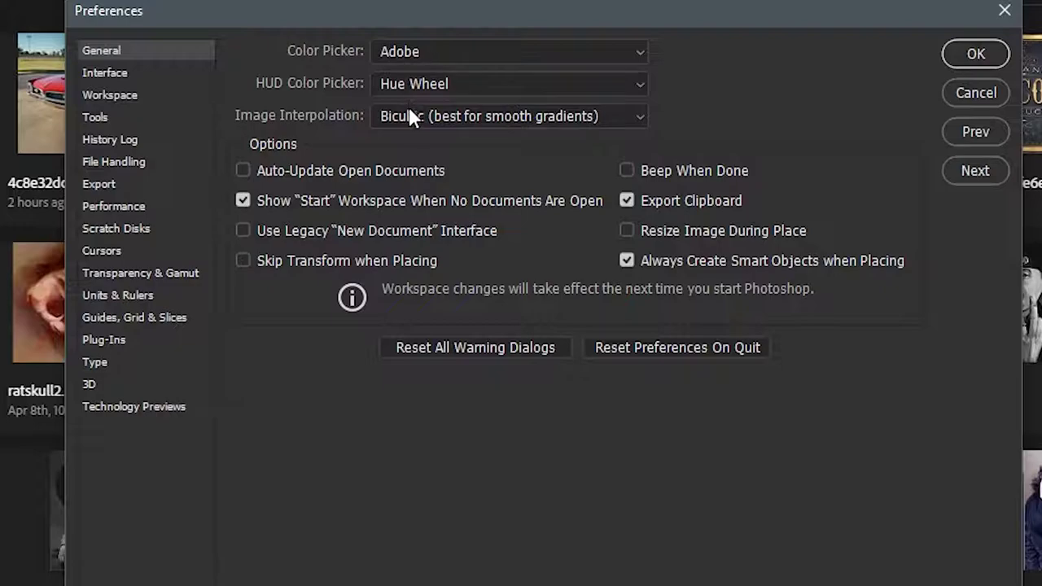
Keep Adobe, Hue Wheel and Bicubic settings, and turn on Show 'Start' Workspace.
left_click(432, 57)
left_click(430, 56)
left_click(433, 51)
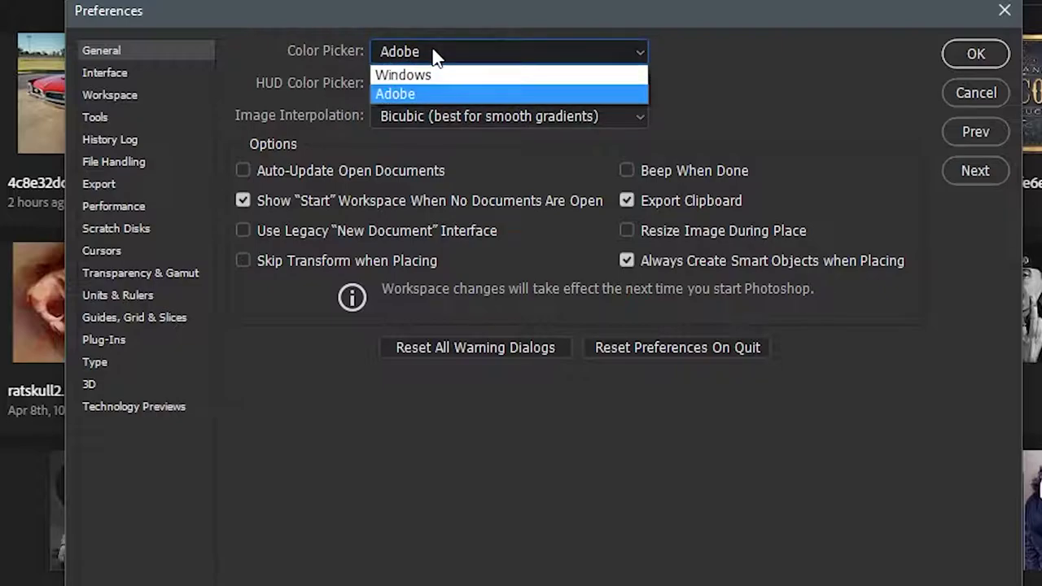
left_click(431, 50)
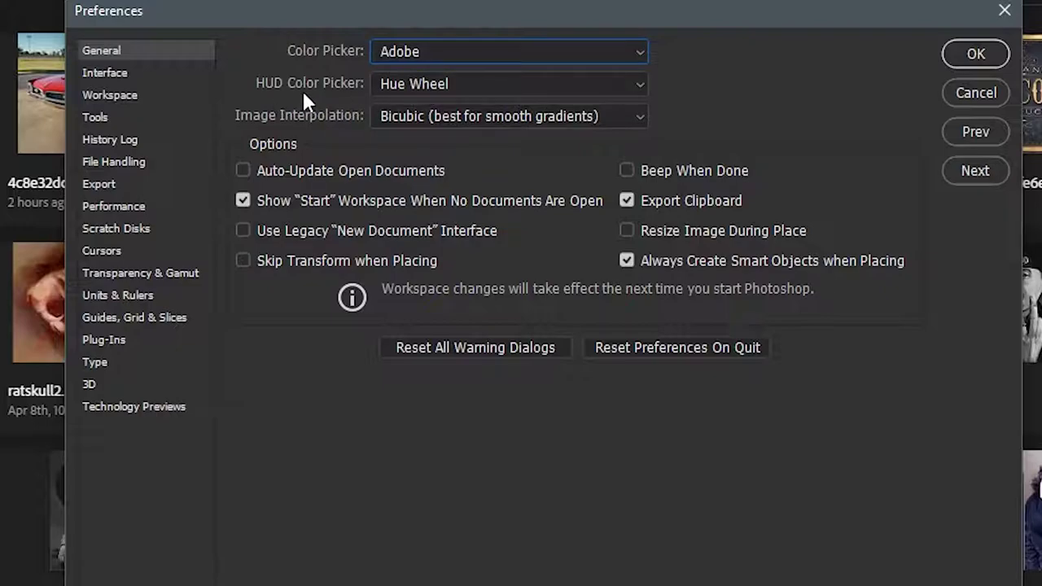
left_click(418, 88)
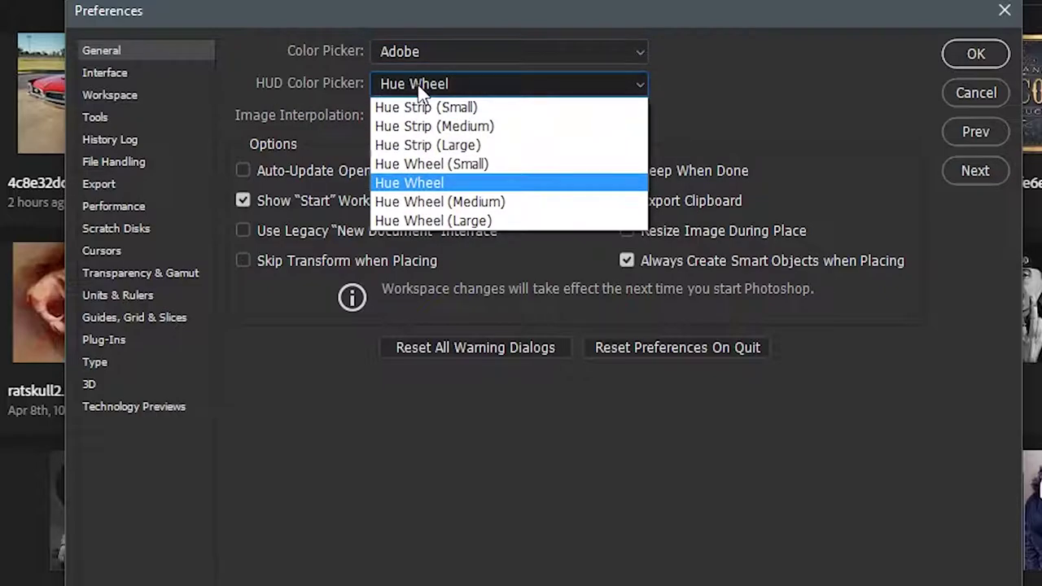
left_click(429, 186)
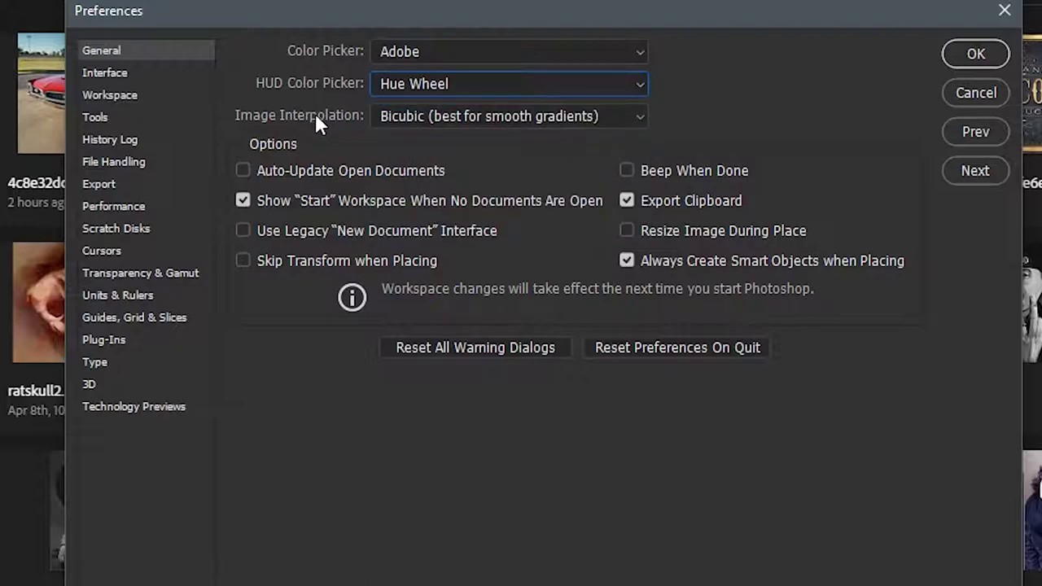
left_click(494, 117)
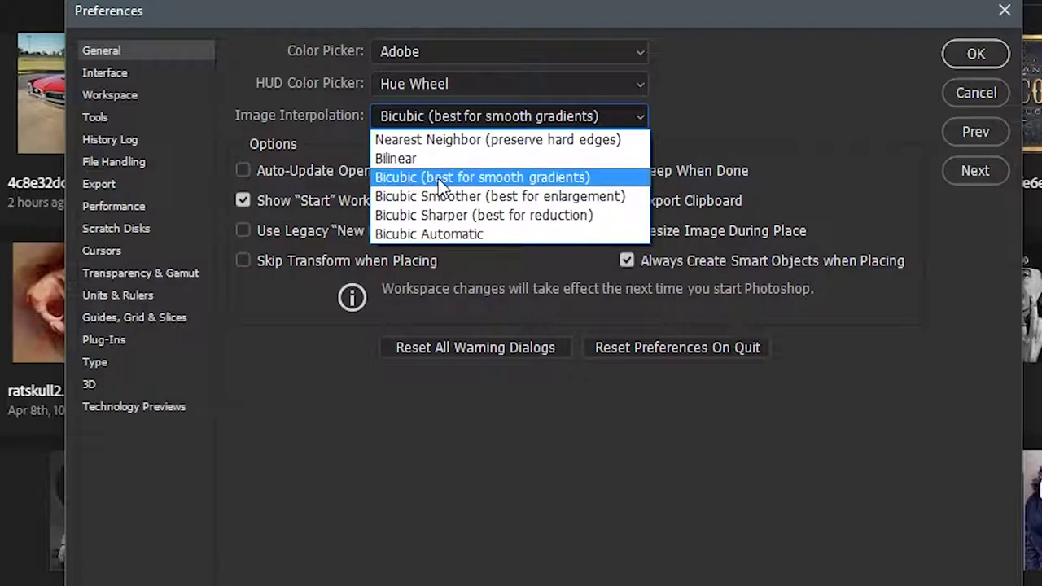
left_click(516, 177)
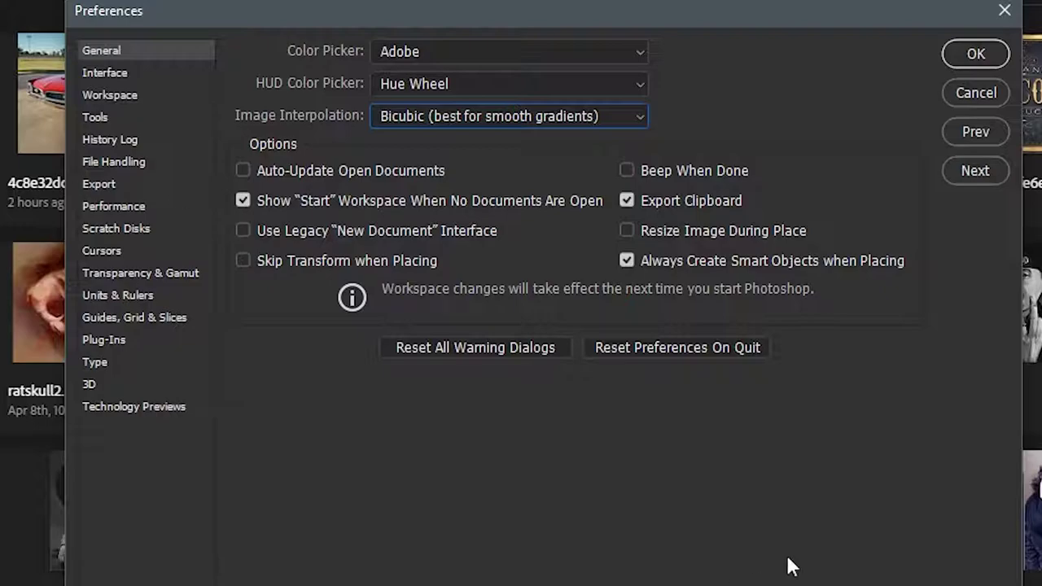
left_click(244, 198)
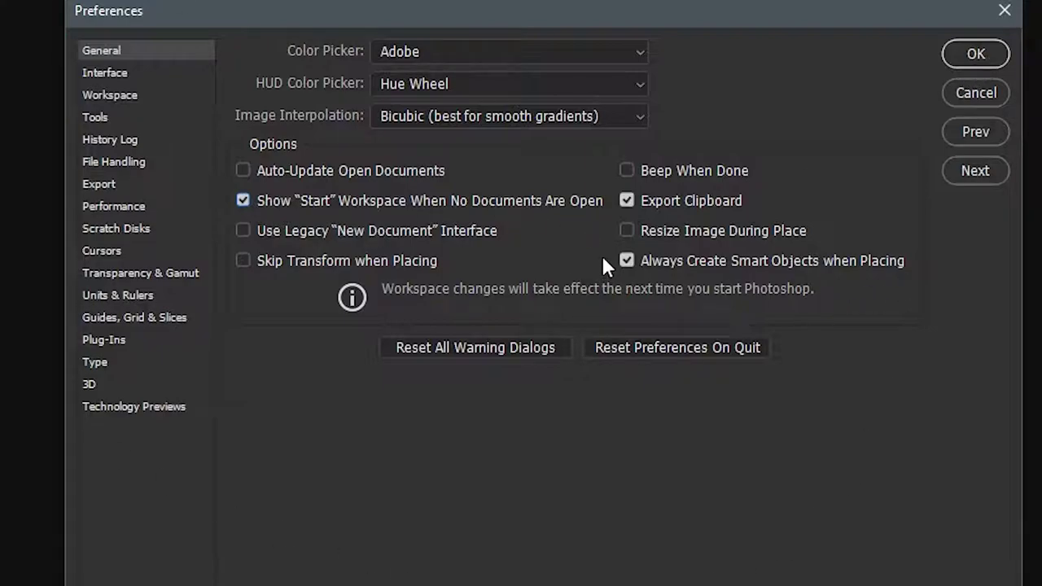
left_click(672, 204)
left_click(665, 202)
left_click(675, 259)
left_click(669, 258)
left_click(243, 261)
left_click(627, 229)
In Interface preferences, preview the lighter colour themes and return to the darkest.
left_click(130, 78)
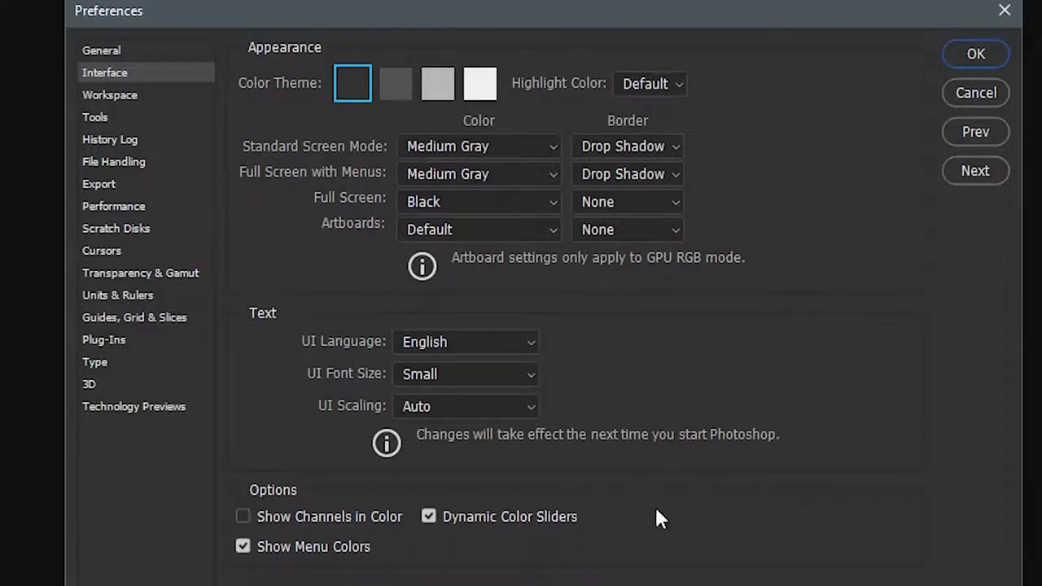
left_click(395, 83)
left_click(438, 83)
left_click(482, 83)
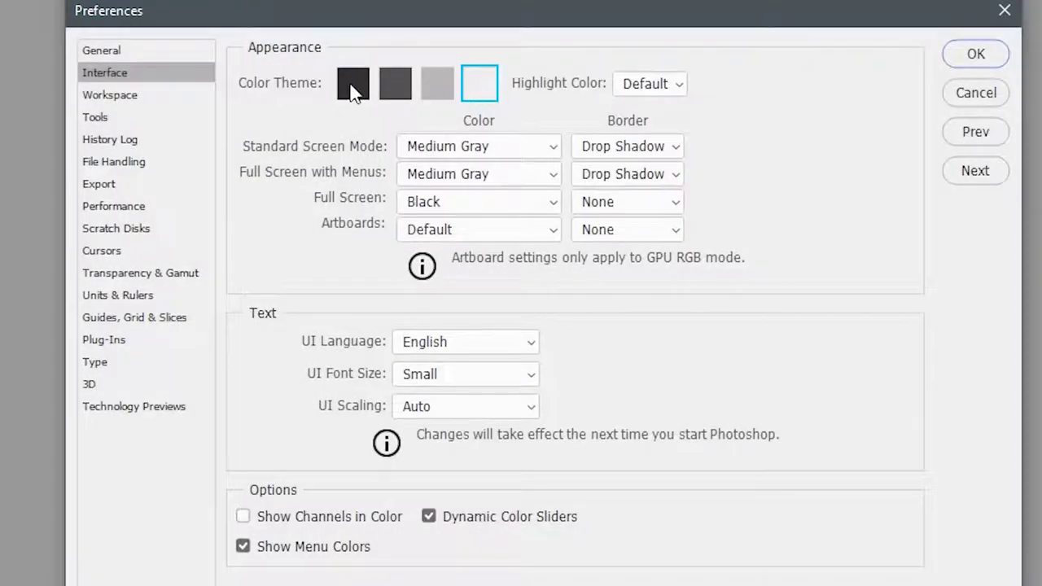
left_click(355, 85)
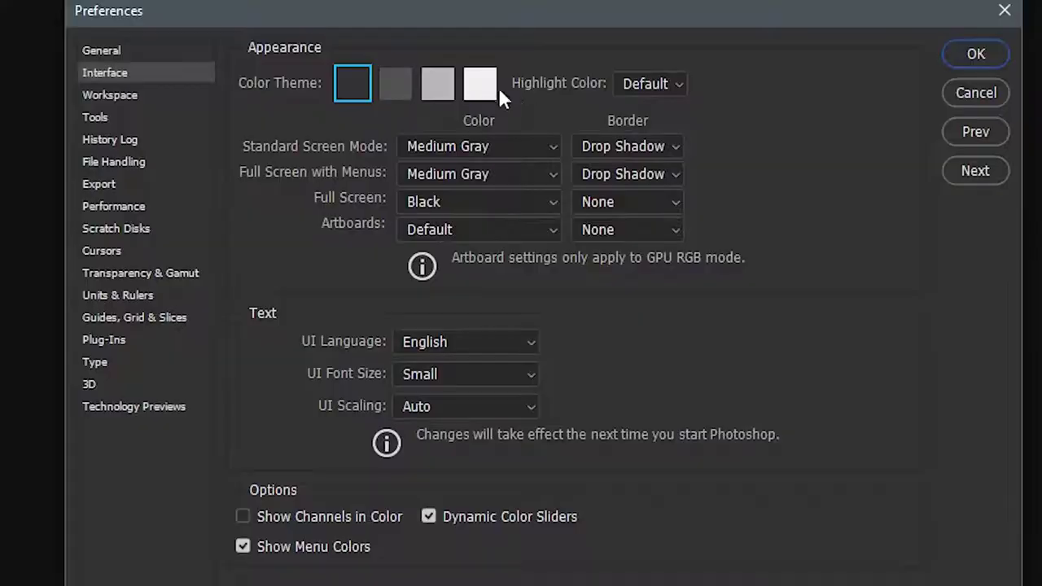
Compare the colour themes again, keep the darkest, and show the Workspace preferences.
left_click(480, 84)
left_click(440, 86)
left_click(396, 84)
left_click(353, 83)
left_click(395, 90)
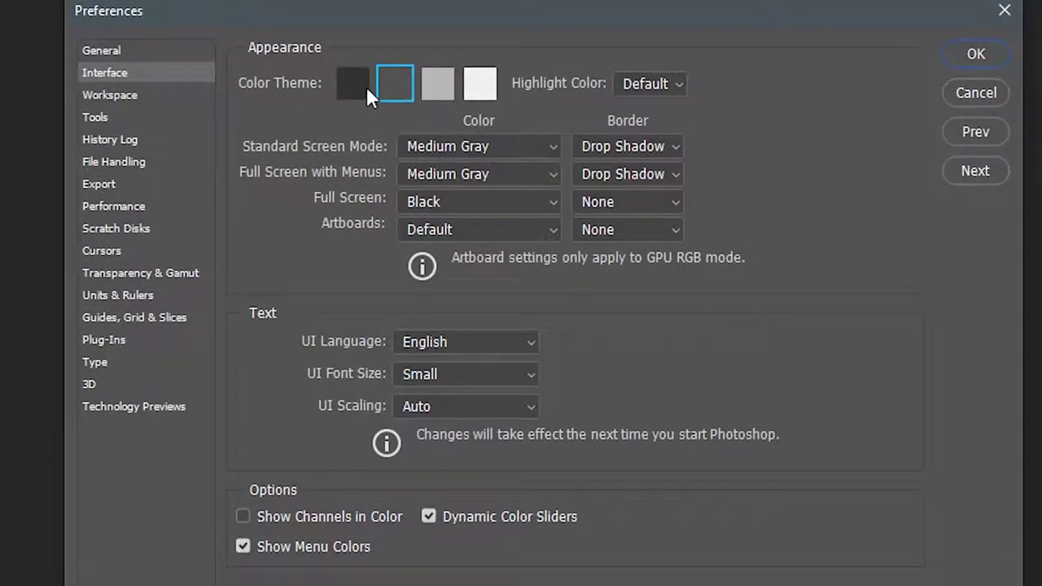
left_click(354, 87)
left_click(481, 84)
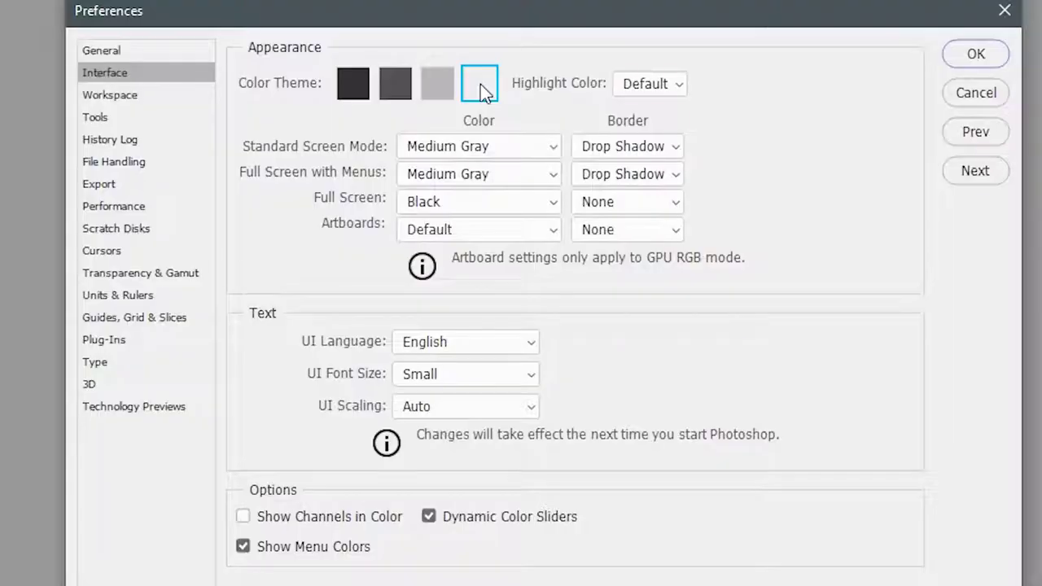
left_click(361, 86)
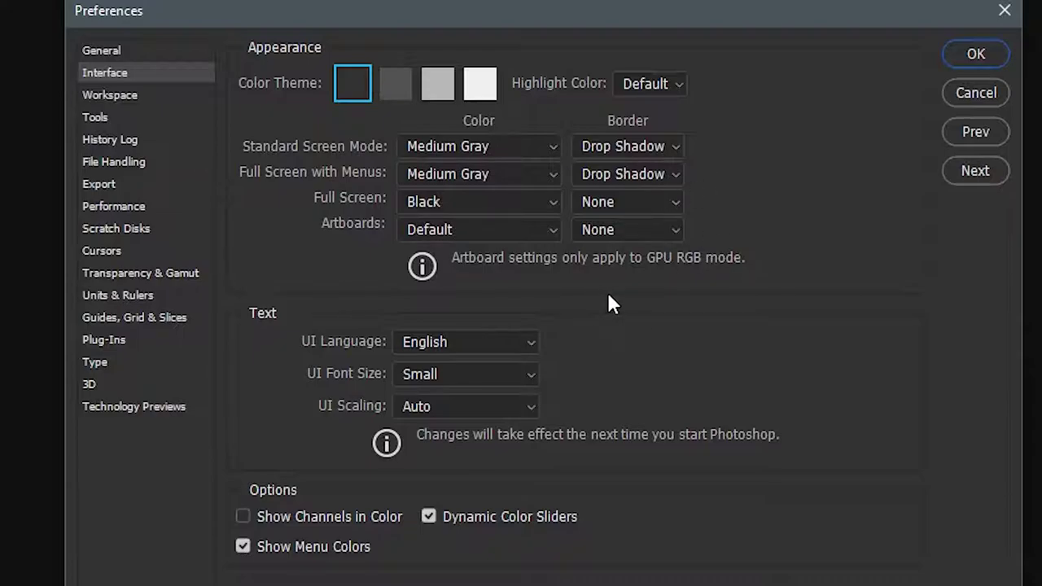
left_click(94, 100)
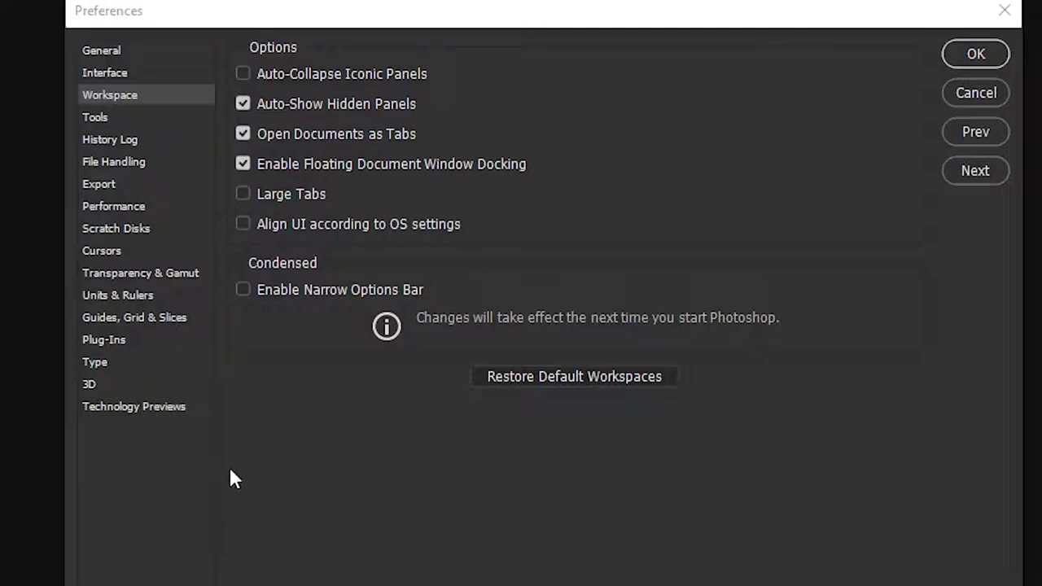
Switch the Preferences dialog to the Tools page.
left_click(95, 117)
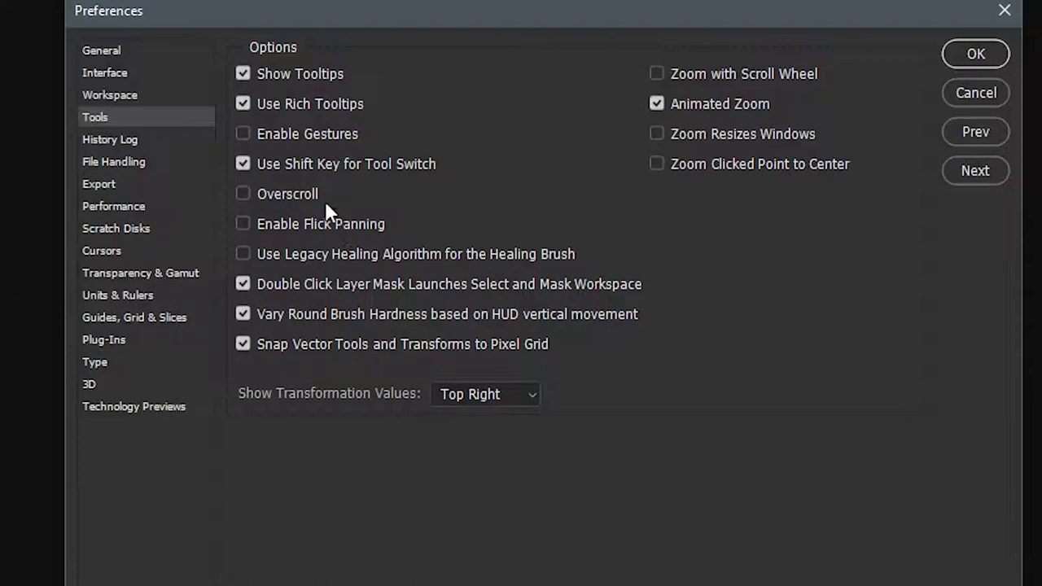
Toggle Enable Flick Panning on and back off, then show the History Log page.
left_click(280, 228)
left_click(273, 231)
left_click(130, 143)
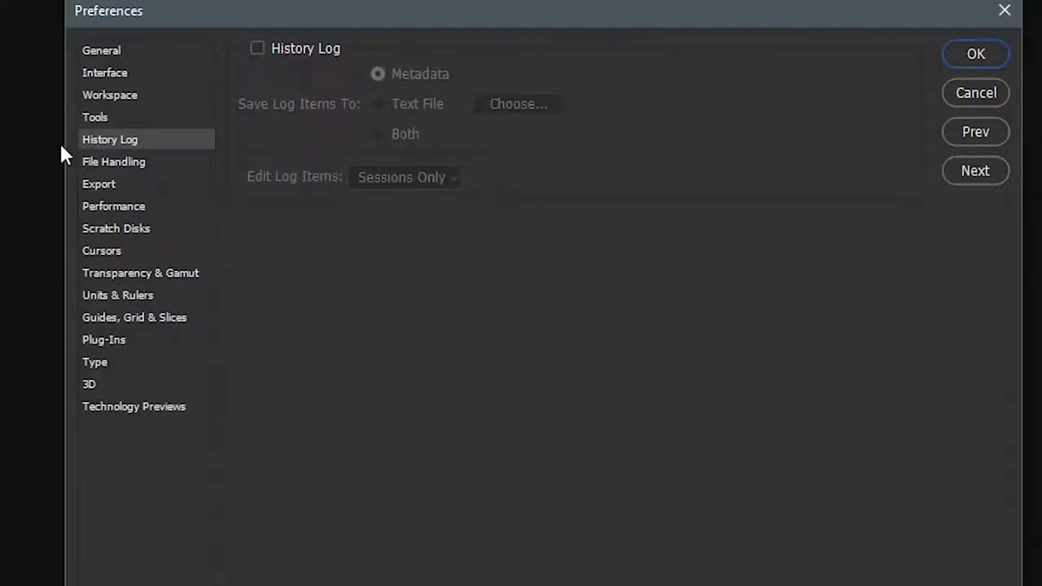
Switch the Preferences dialog to the File Handling page.
left_click(101, 167)
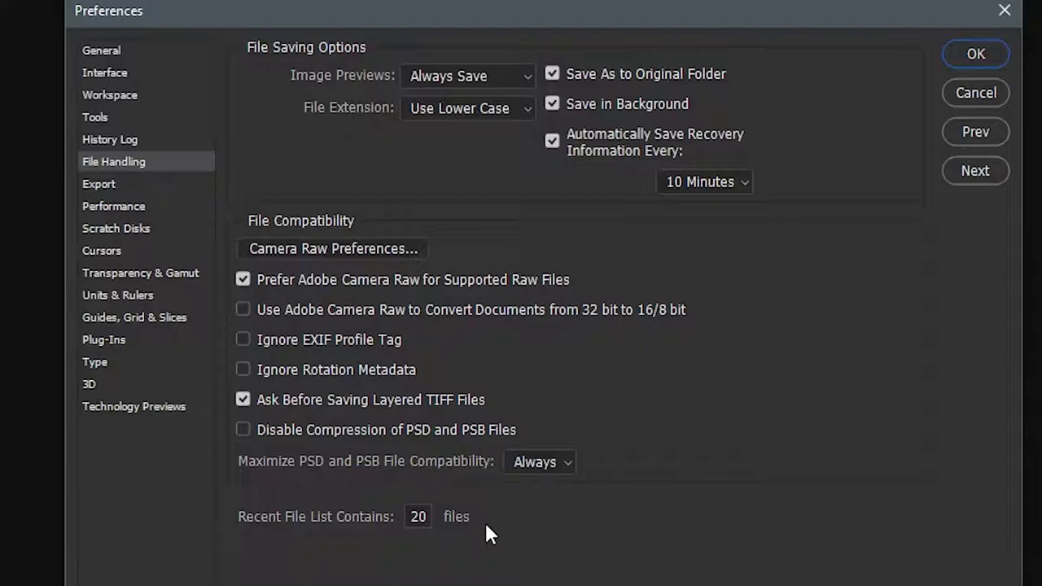
Keep PNG as the Quick Export Format, then show the Performance preferences.
left_click(99, 187)
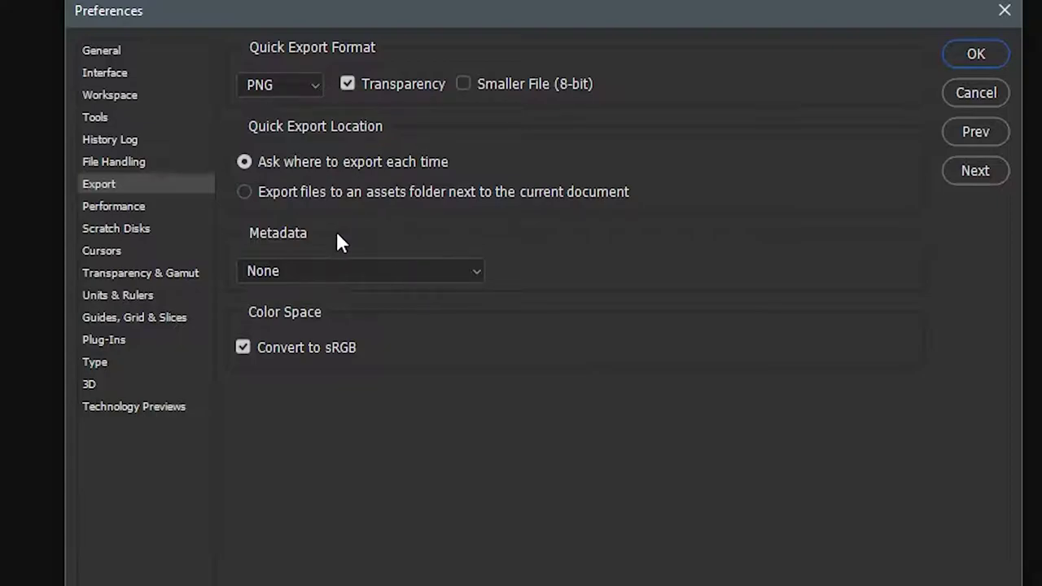
left_click(317, 85)
left_click(567, 144)
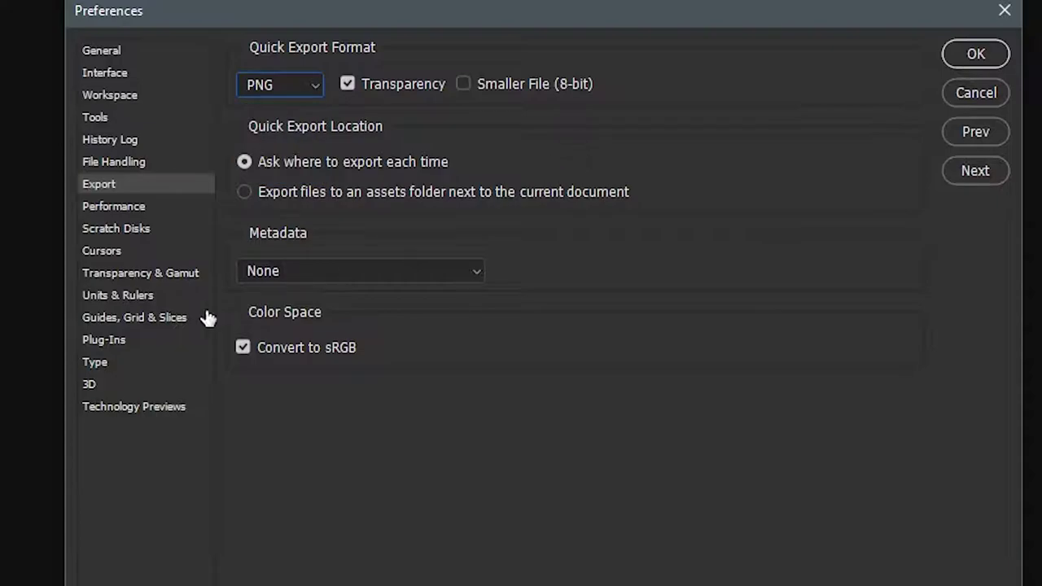
left_click(111, 208)
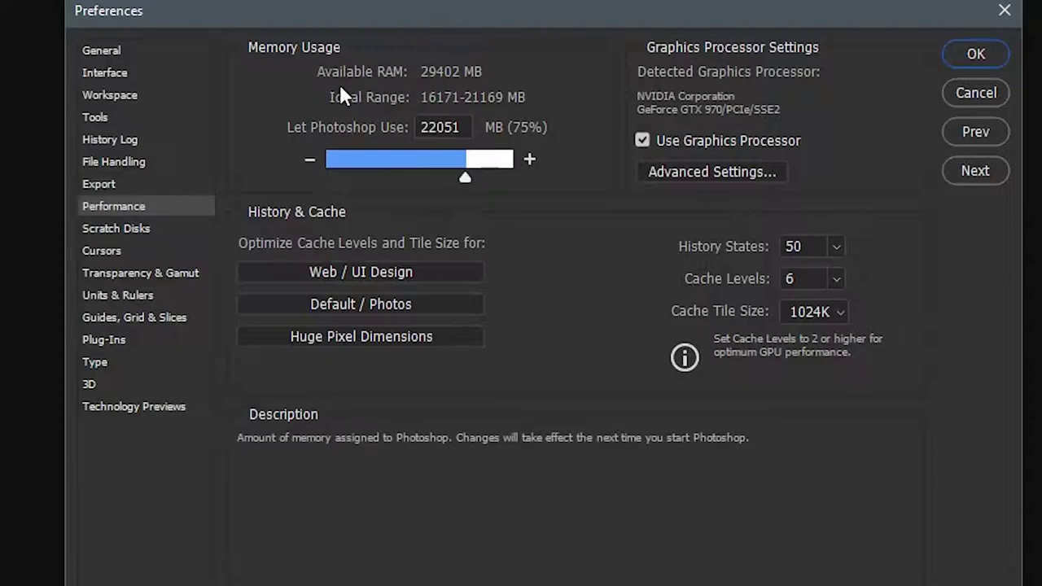
Adjust the Memory Usage slider until Photoshop may use 22360 MB (76%).
left_click_drag(491, 10, 461, 15)
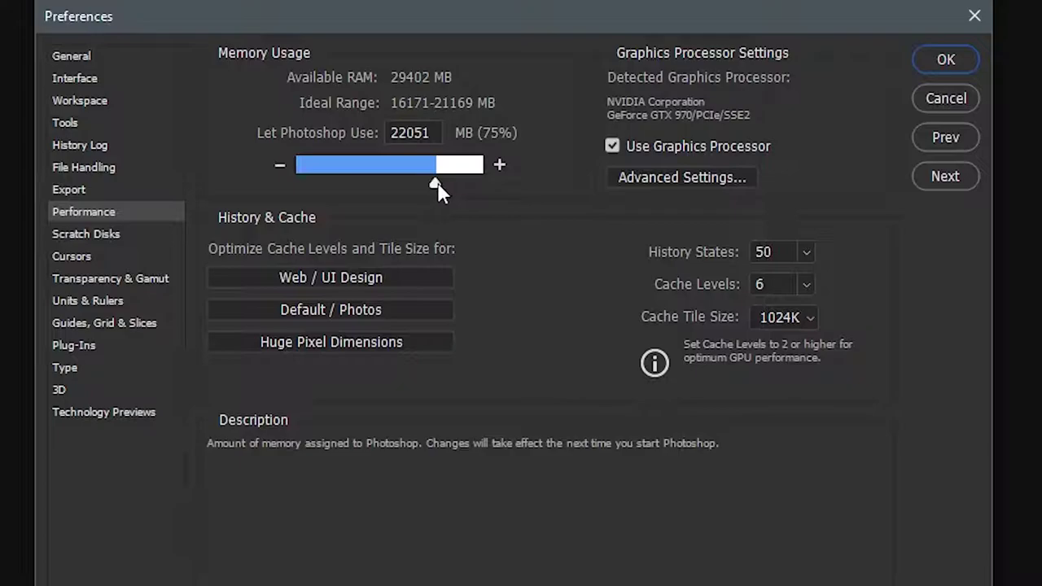
mouse_move(436, 187)
left_mouse_down()
mouse_move(377, 186)
mouse_move(437, 202)
left_mouse_up()
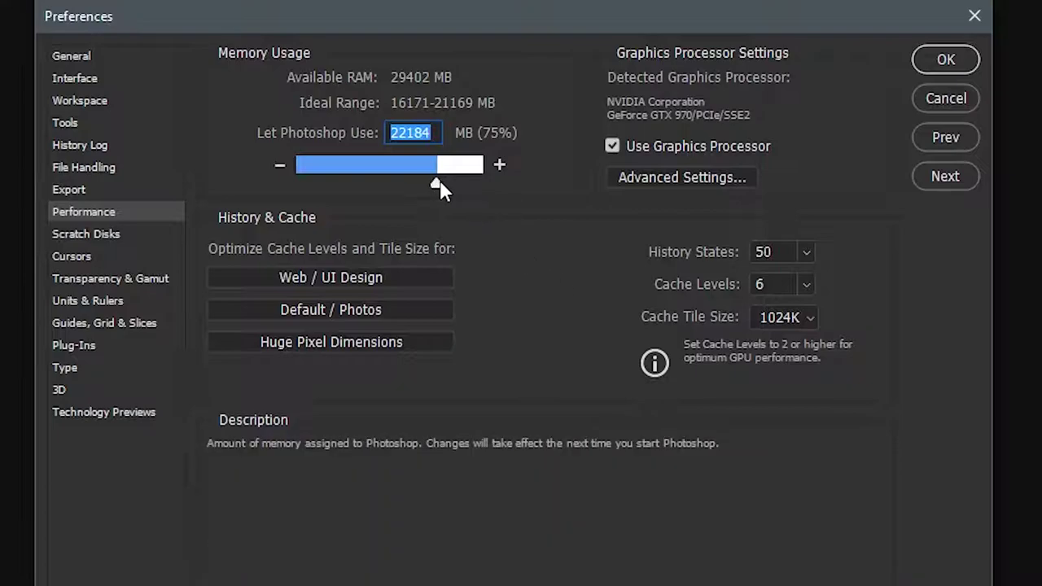
mouse_move(442, 186)
left_mouse_down()
mouse_move(492, 200)
mouse_move(422, 193)
mouse_move(436, 193)
left_mouse_up()
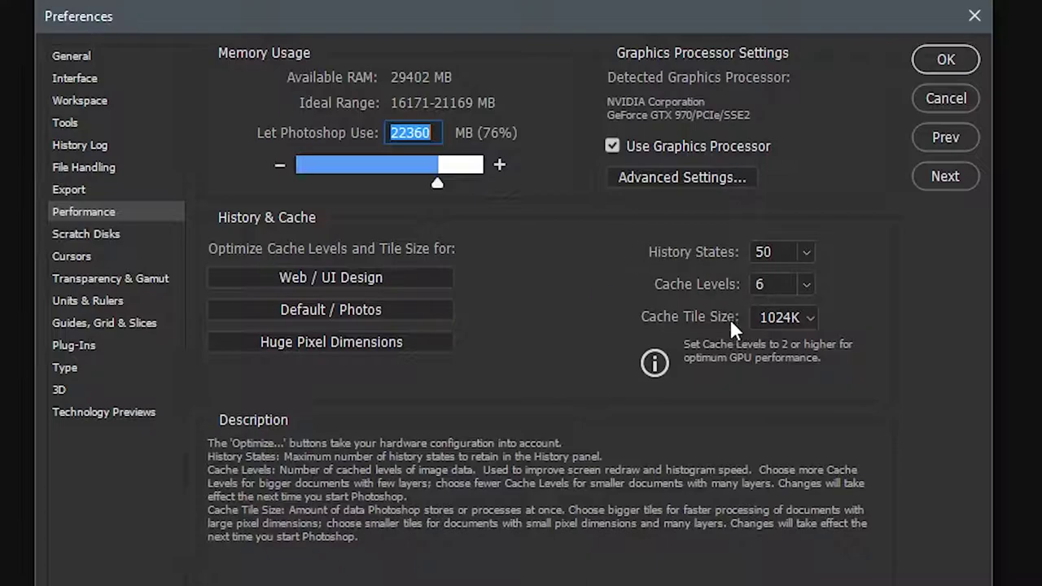
Lower the Let Photoshop Use memory allowance to 22051 MB (75%) with the Down arrow key.
key("Down")
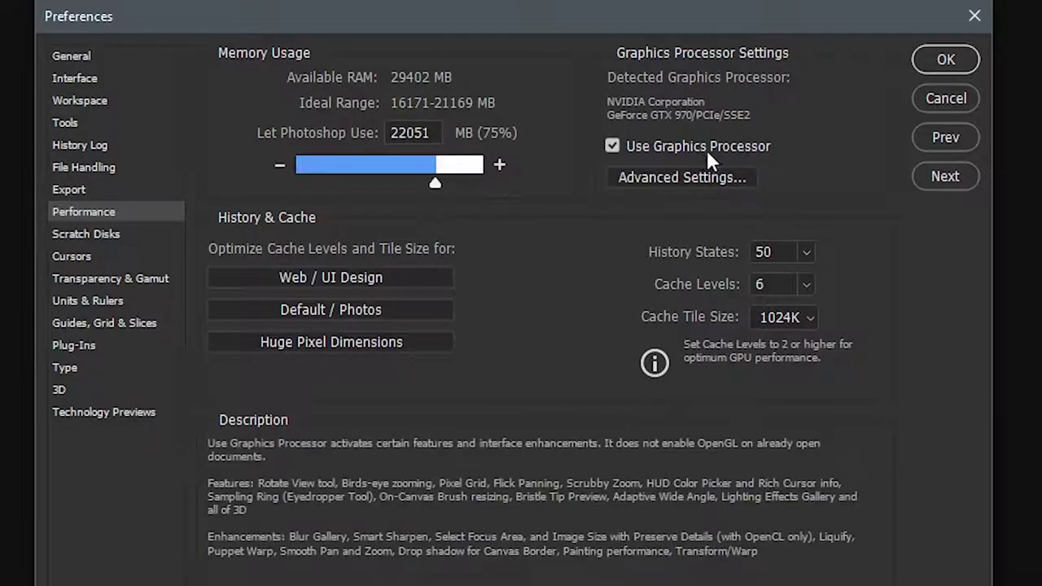
left_click(646, 178)
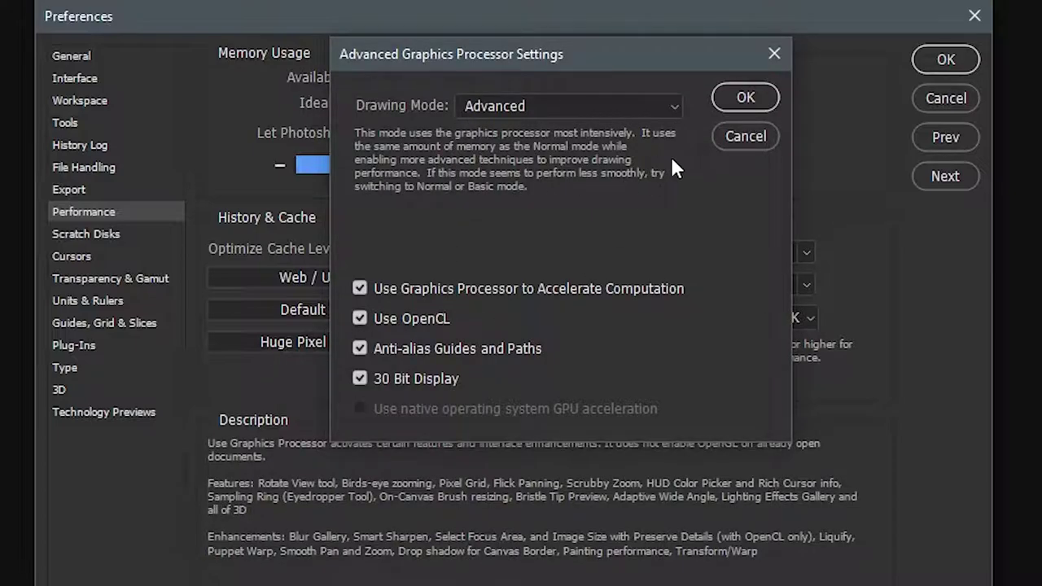
left_click(749, 138)
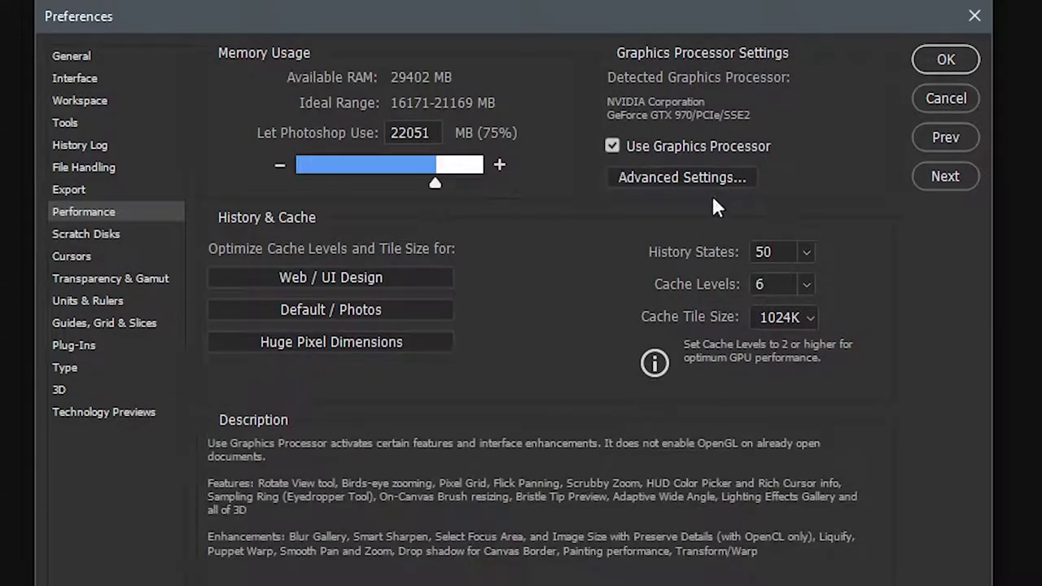
In Scratch Disks, make F:\ active and turn D:\ off, leaving C:\ and F:\ as scratch drives.
left_click(105, 238)
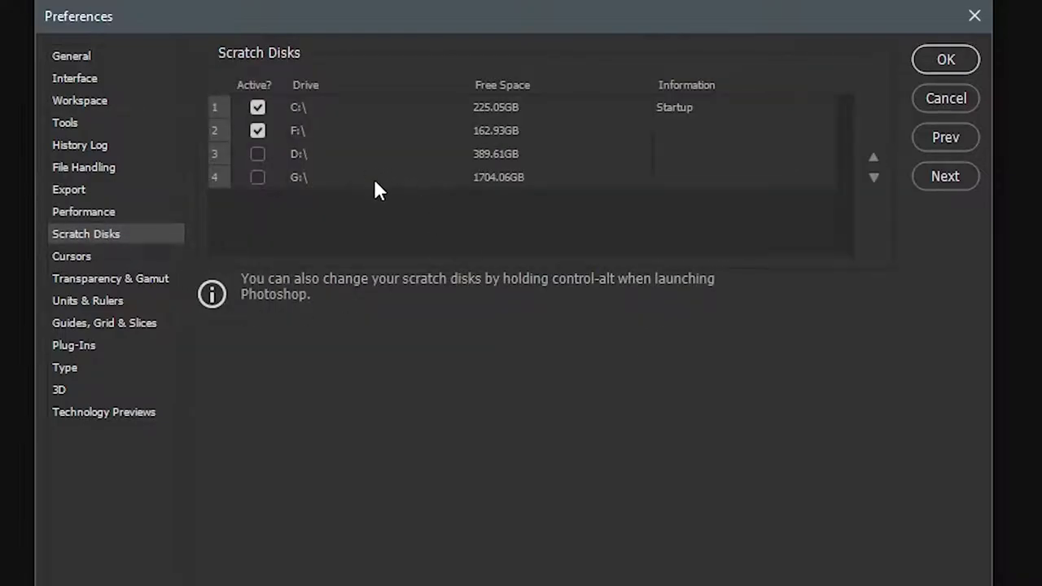
left_click_drag(521, 27, 540, 55)
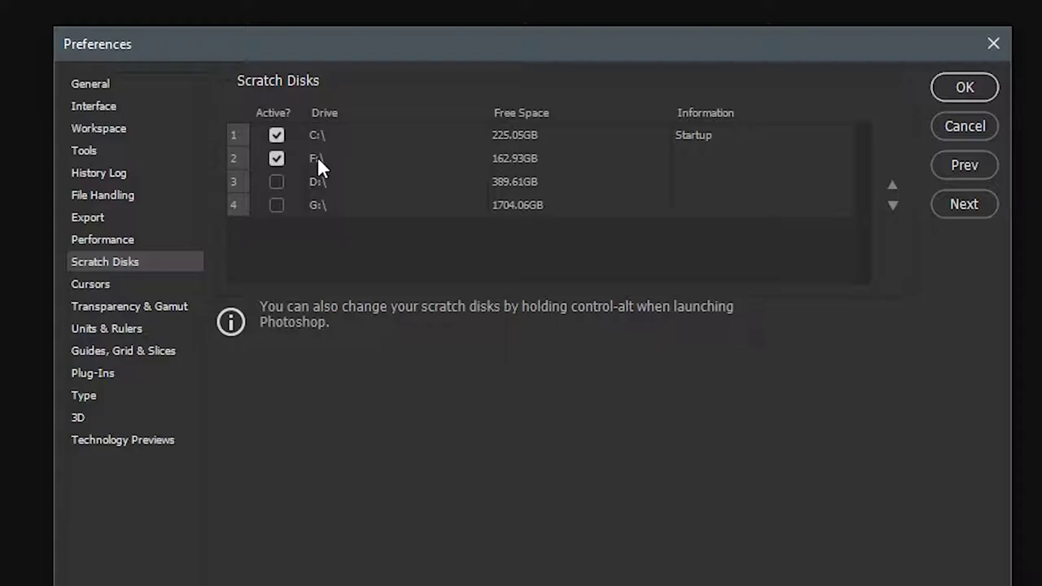
left_click(508, 134)
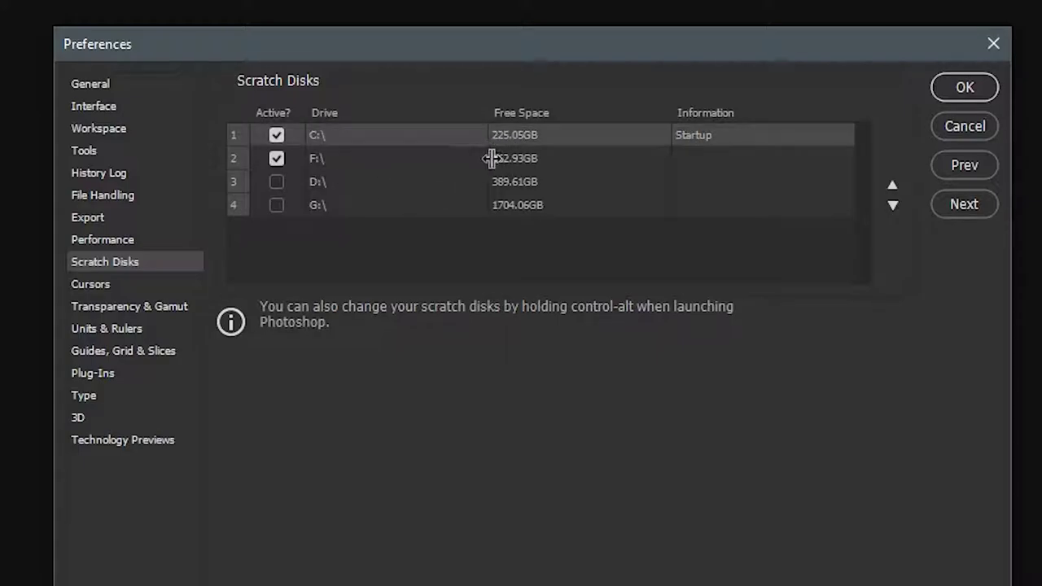
left_click(521, 160)
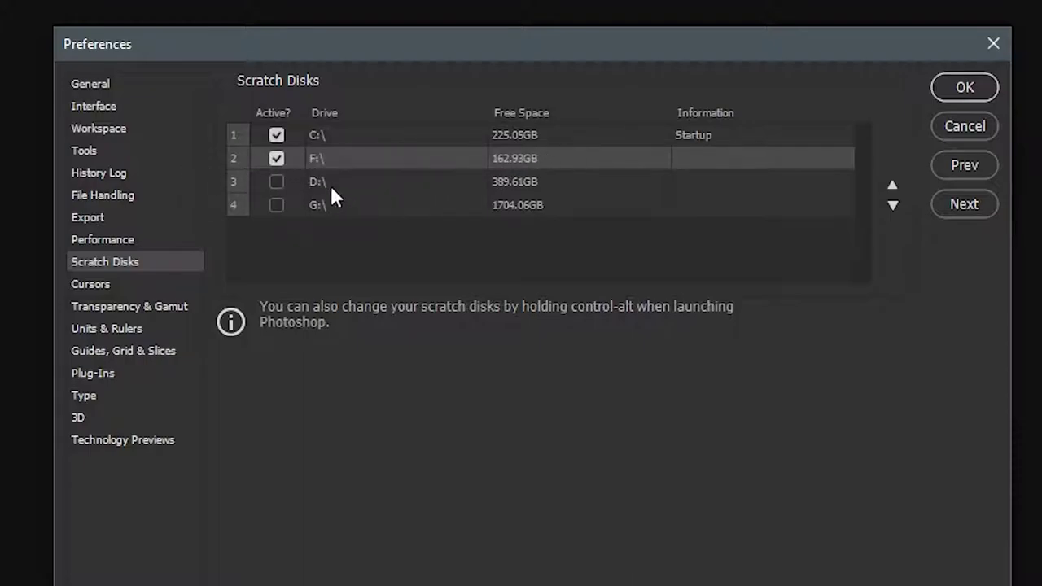
left_click(283, 157)
left_click(276, 181)
Try Normal, Precise and Standard painting cursors, keep Full Size Brush Tip, then view Transparency & Gamut.
left_click(79, 292)
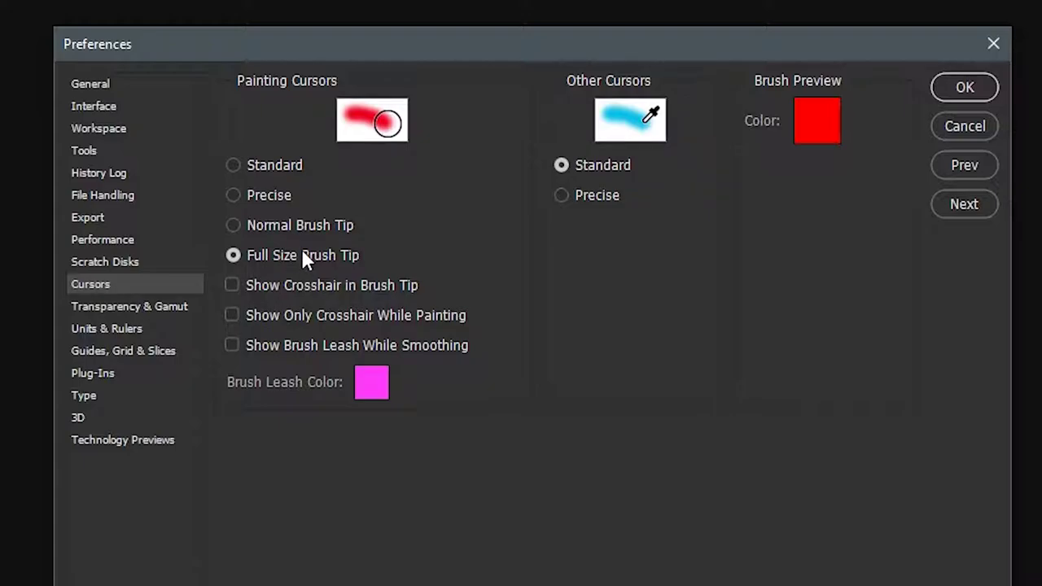
left_click(262, 227)
left_click(264, 195)
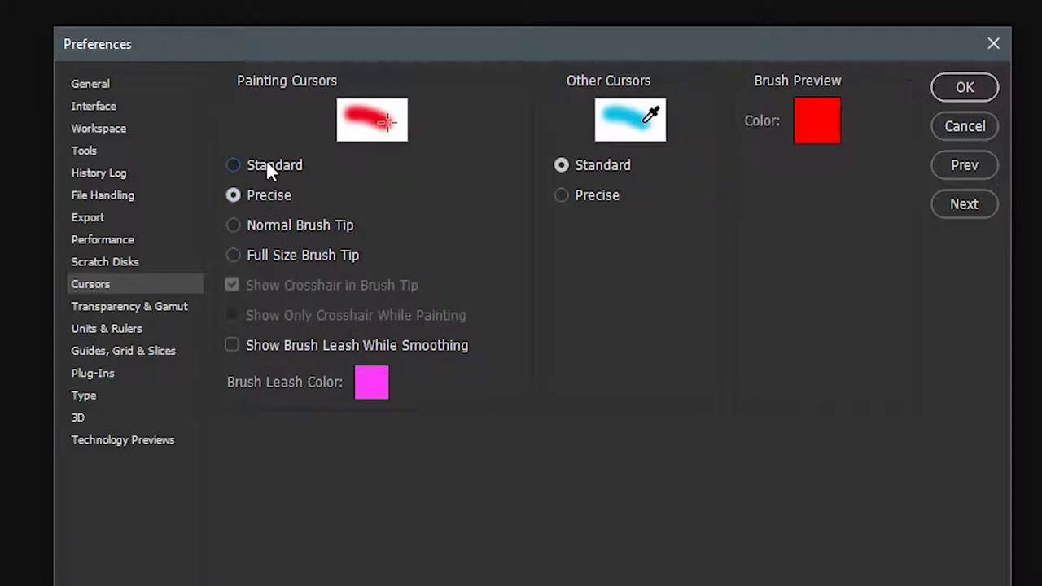
left_click(268, 165)
left_click(256, 259)
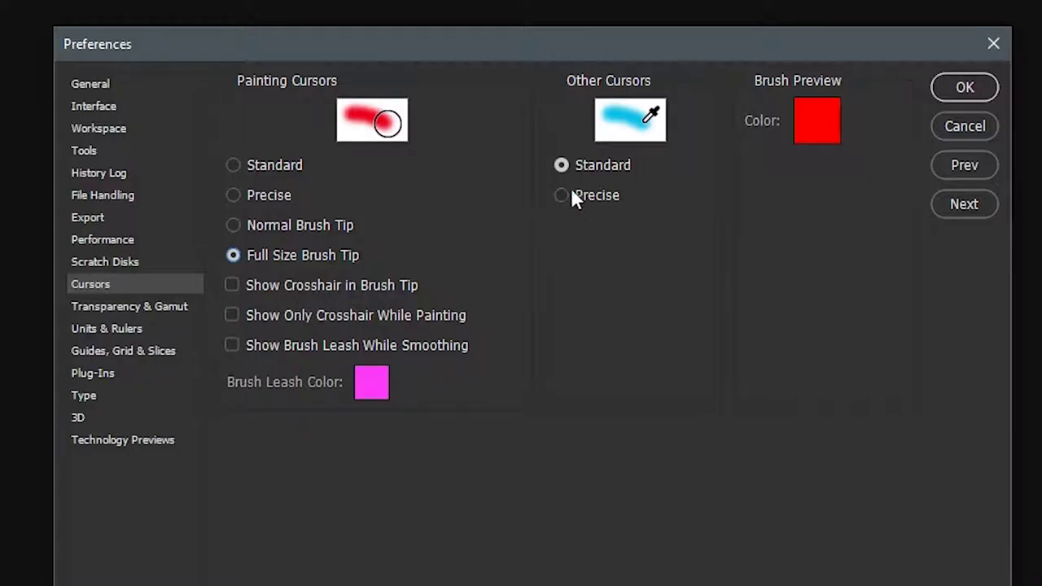
left_click(159, 308)
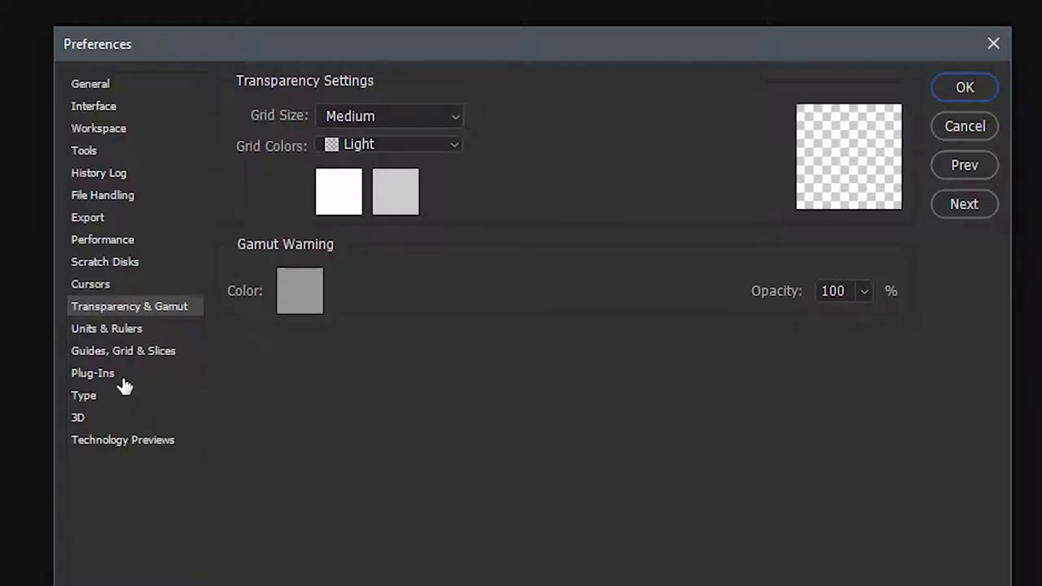
Keep rulers in Inches and type in Points, then view Guides, Grid & Slices.
left_click(120, 333)
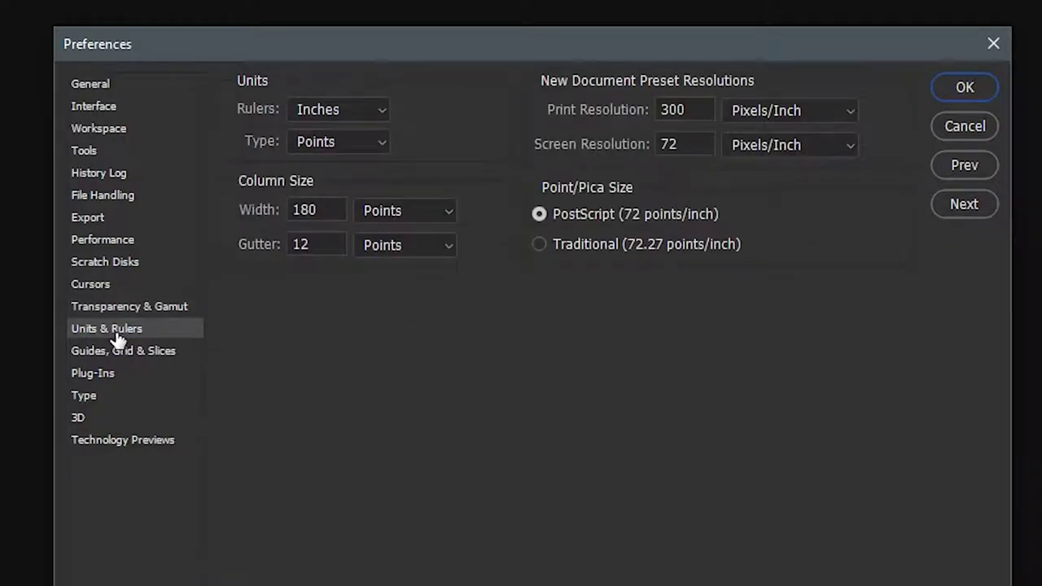
left_click(376, 114)
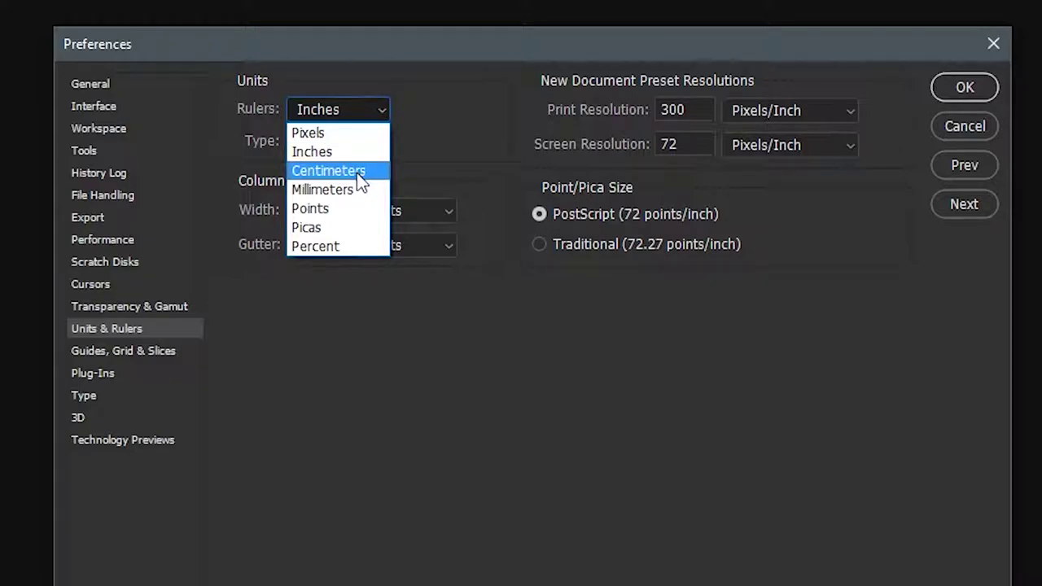
left_click(320, 154)
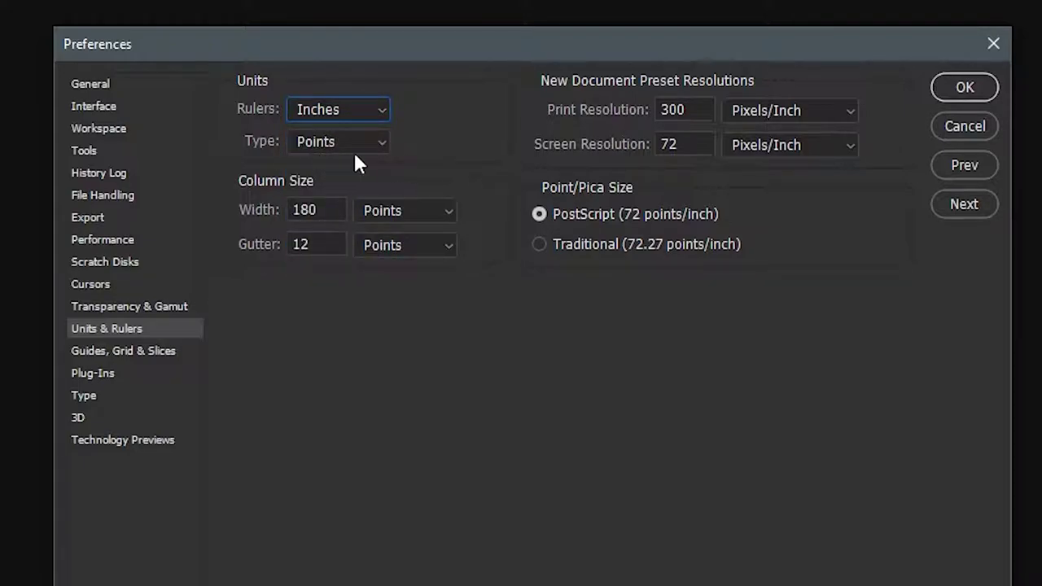
left_click(352, 147)
left_click(319, 181)
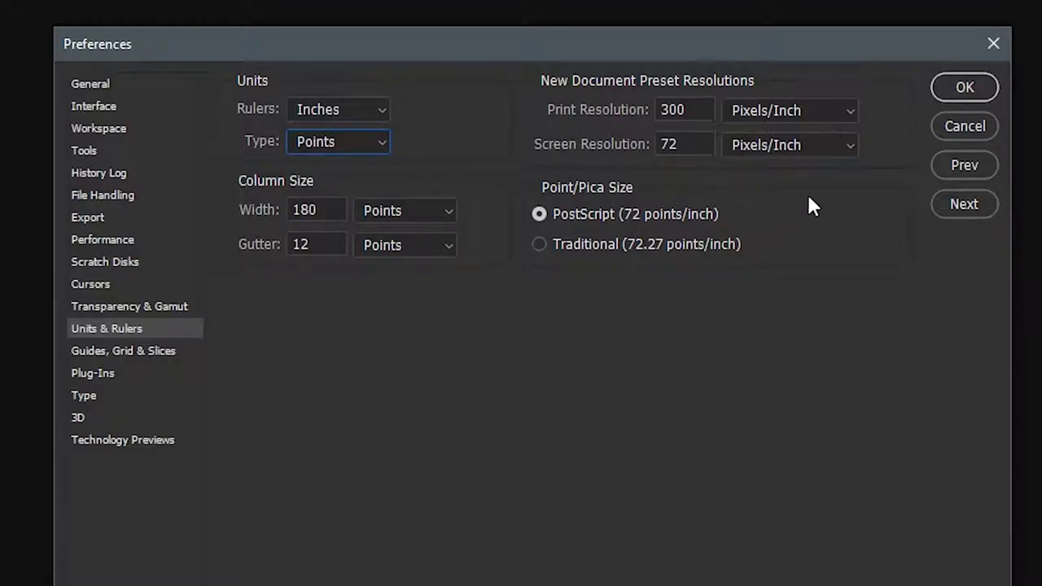
left_click(114, 356)
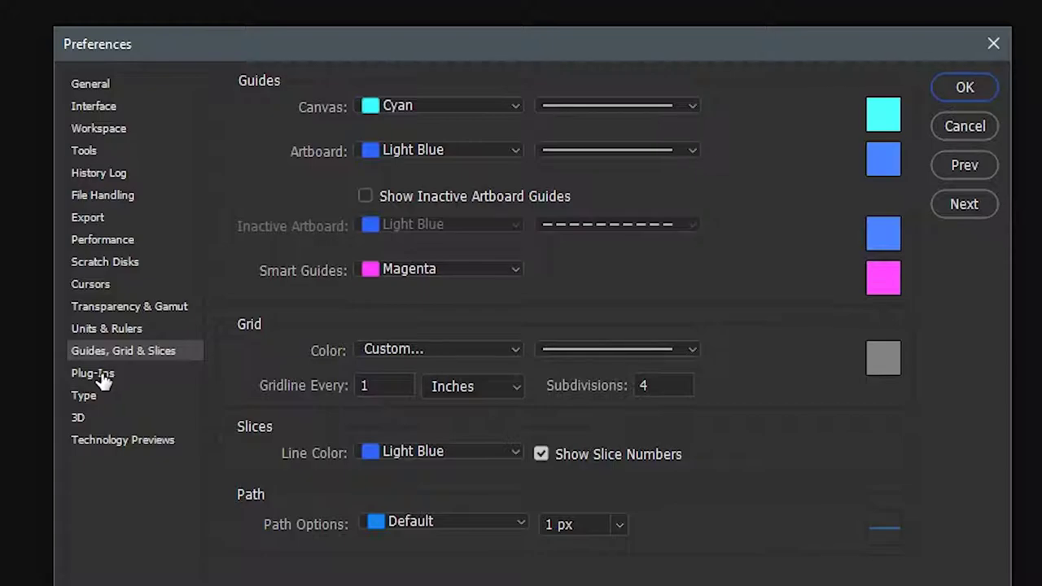
Step through the Plug-Ins, Type and 3D pages to reach Technology Previews.
left_click(101, 379)
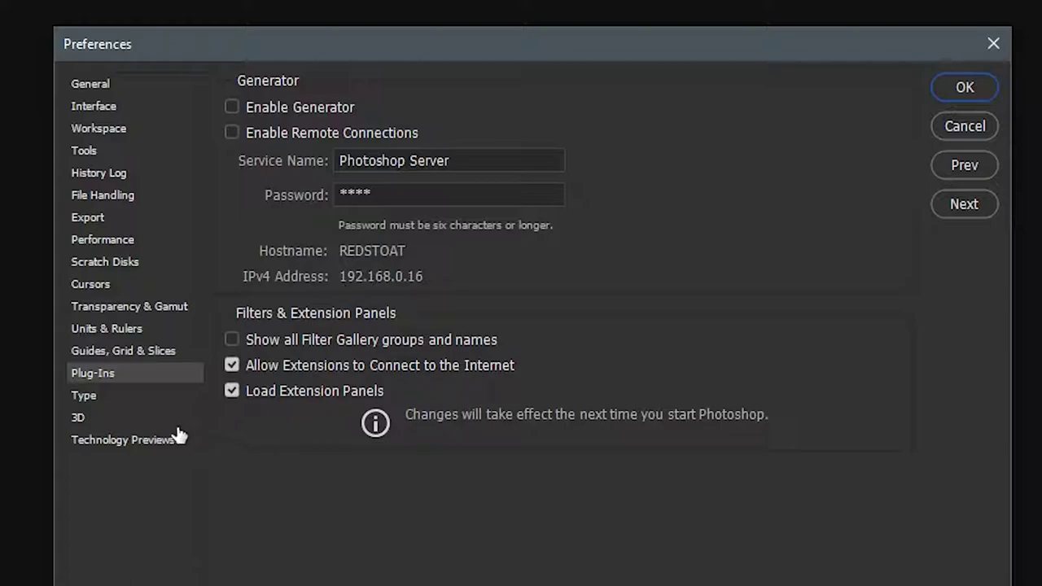
left_click(92, 397)
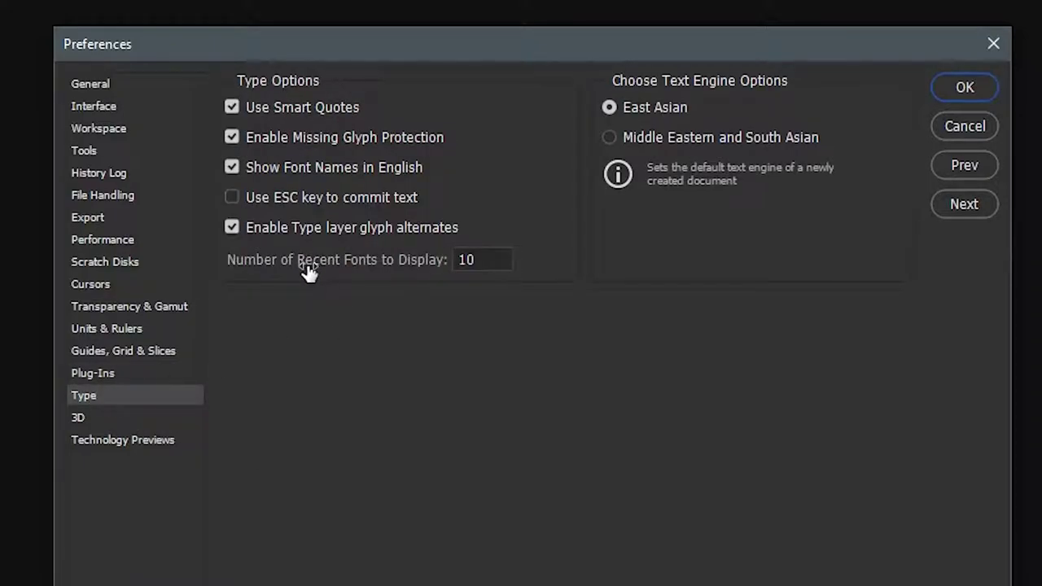
left_click(88, 420)
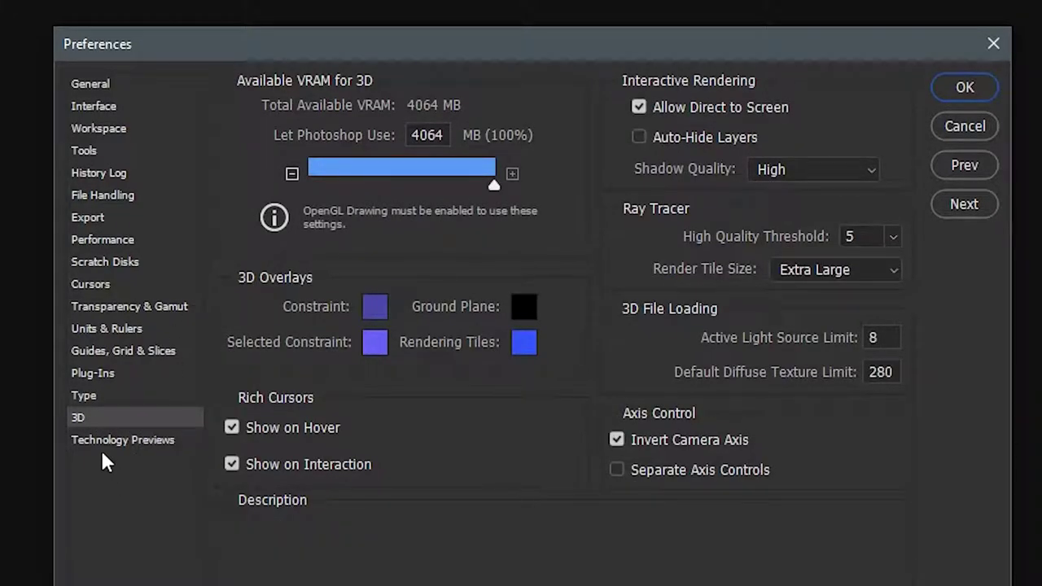
left_click(96, 446)
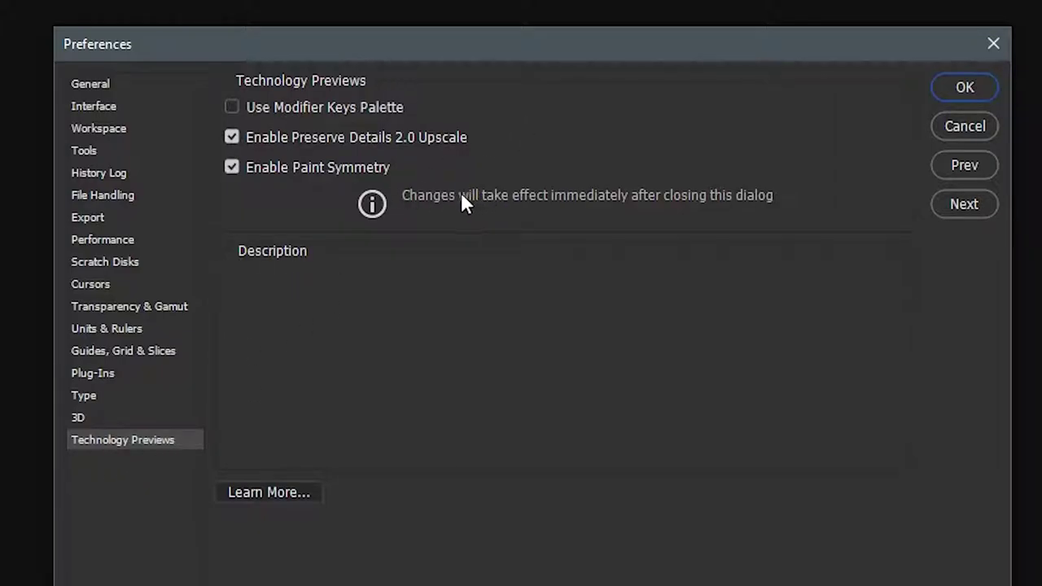
Move the Preferences window up-left and return to Performance, still at 22051 MB.
left_click_drag(615, 45, 547, 20)
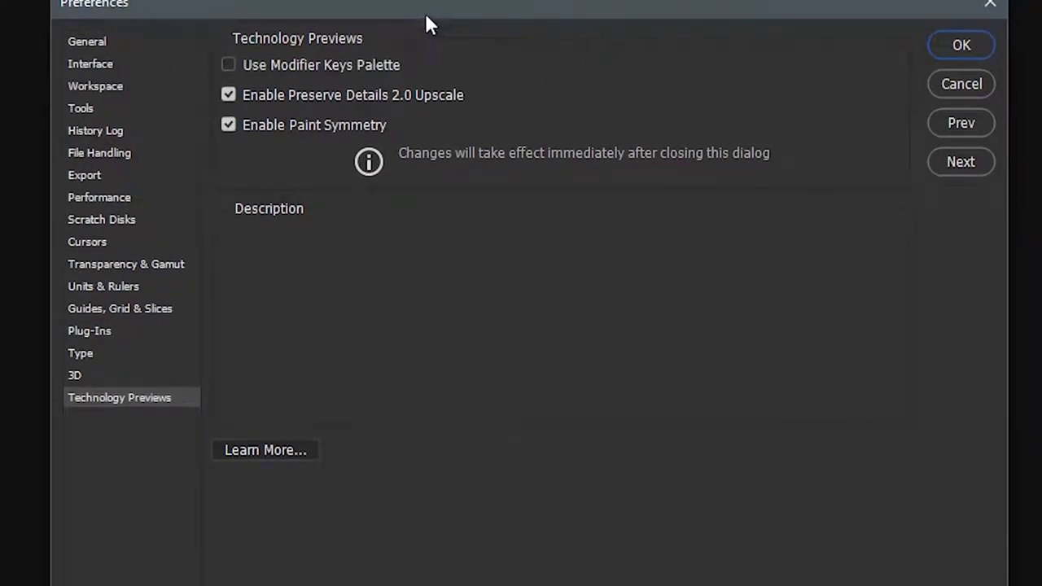
left_click(122, 200)
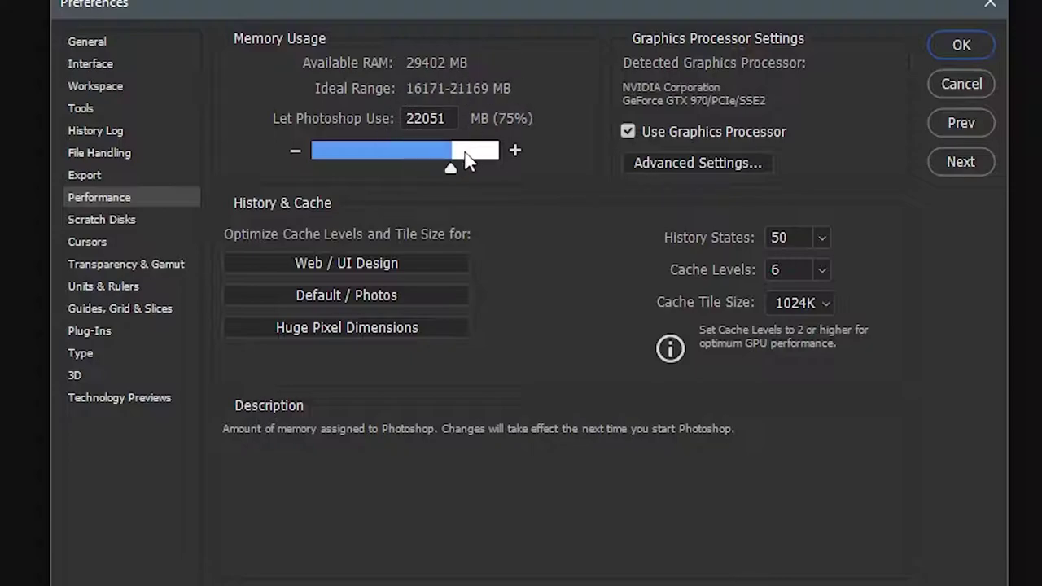
Nudge the memory allowance to 22184 MB (75%) and shift the Preferences window slightly left.
left_click_drag(449, 169, 452, 172)
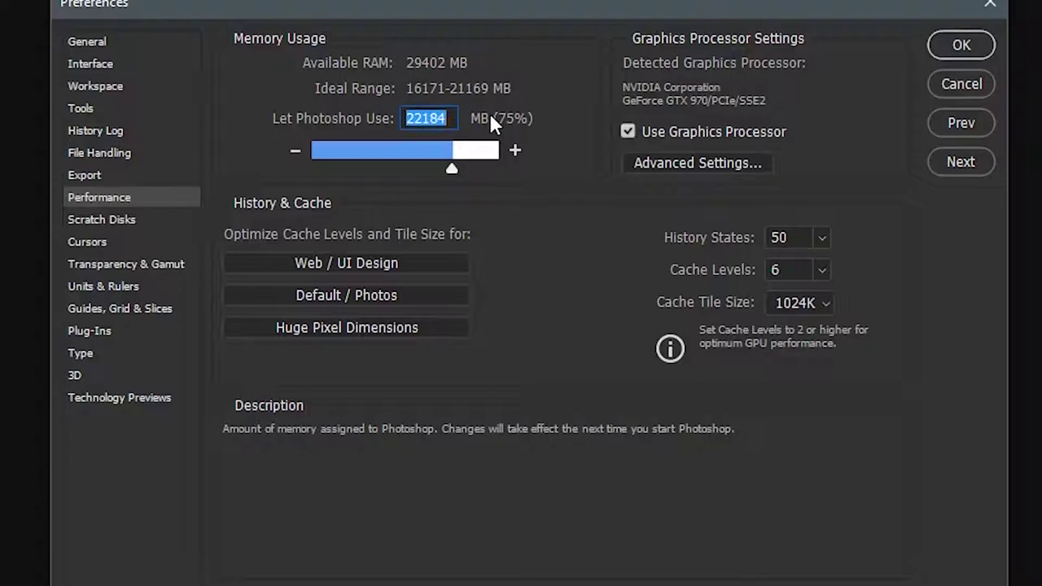
mouse_move(551, 278)
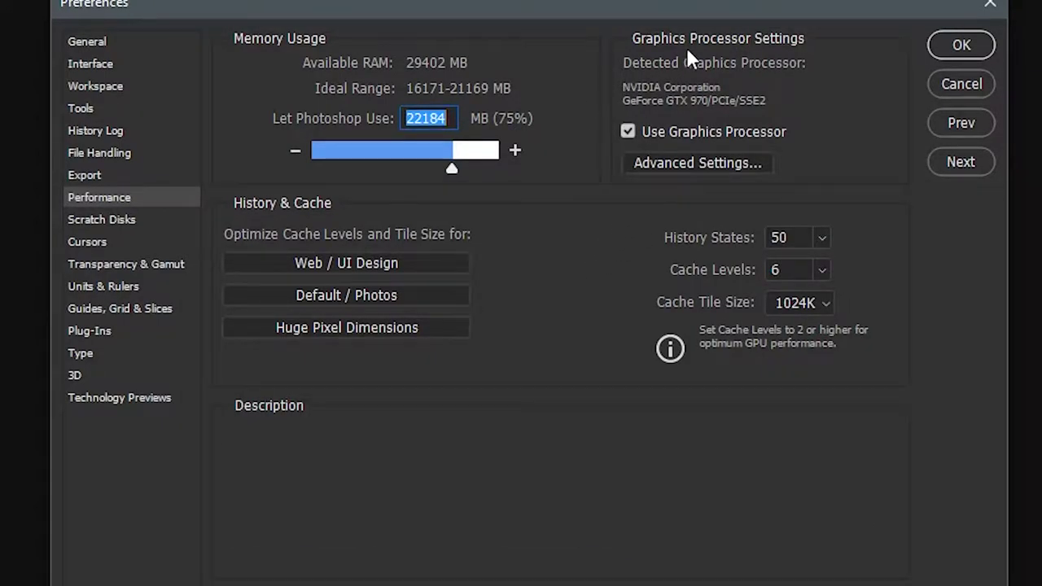
mouse_move(476, 158)
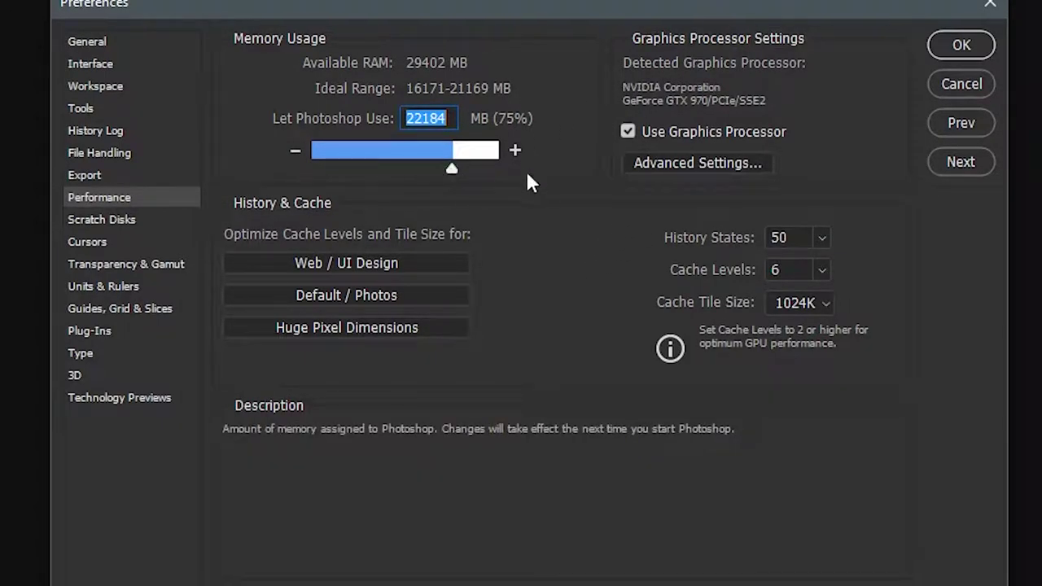
mouse_move(541, 199)
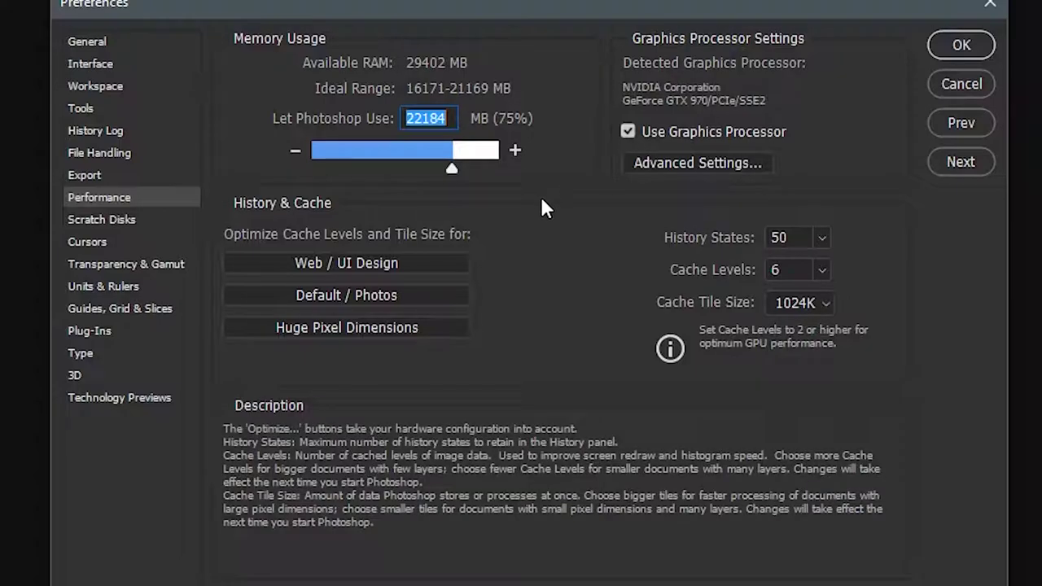
mouse_move(634, 168)
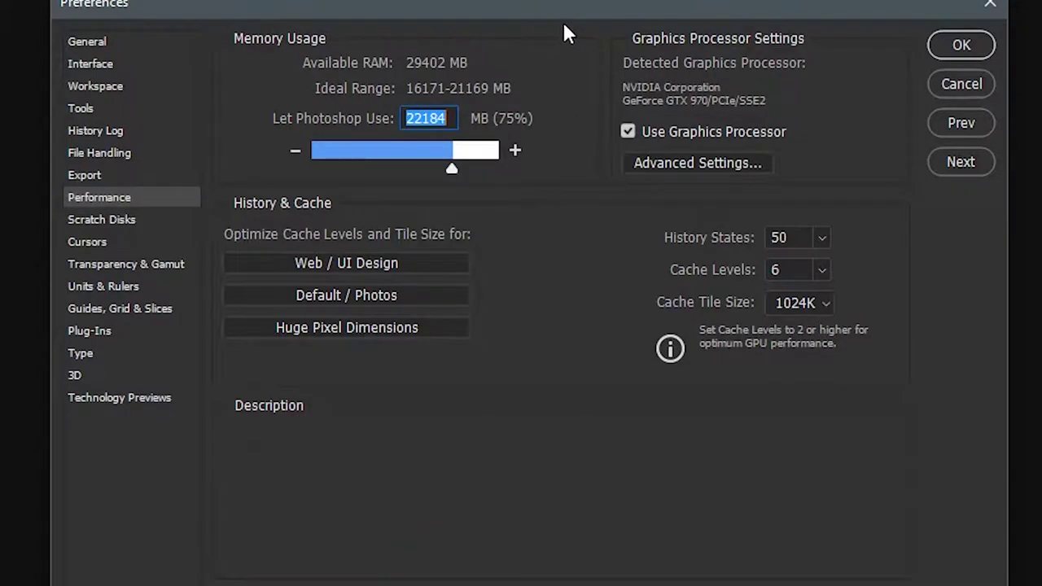
left_click_drag(588, 9, 530, 10)
mouse_move(482, 271)
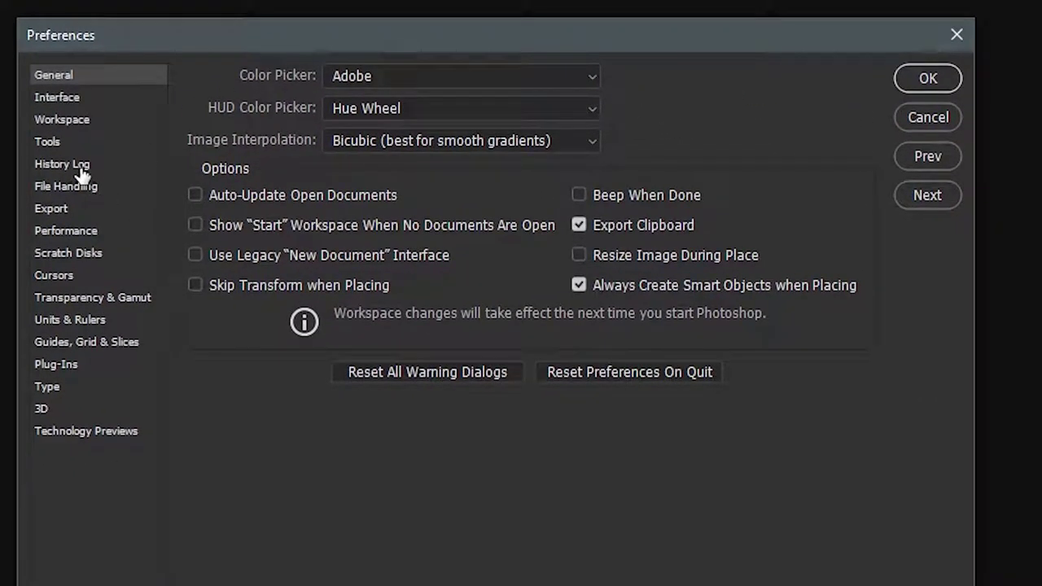
Browse the Performance, Scratch Disks and Interface pages, then close Preferences to the start screen.
left_click(75, 234)
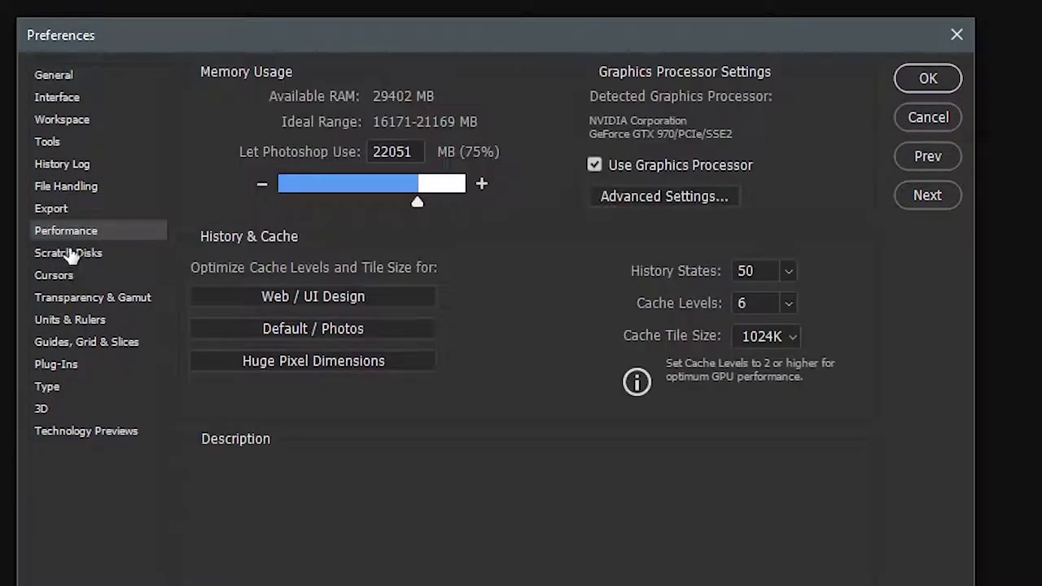
left_click(70, 255)
left_click(72, 101)
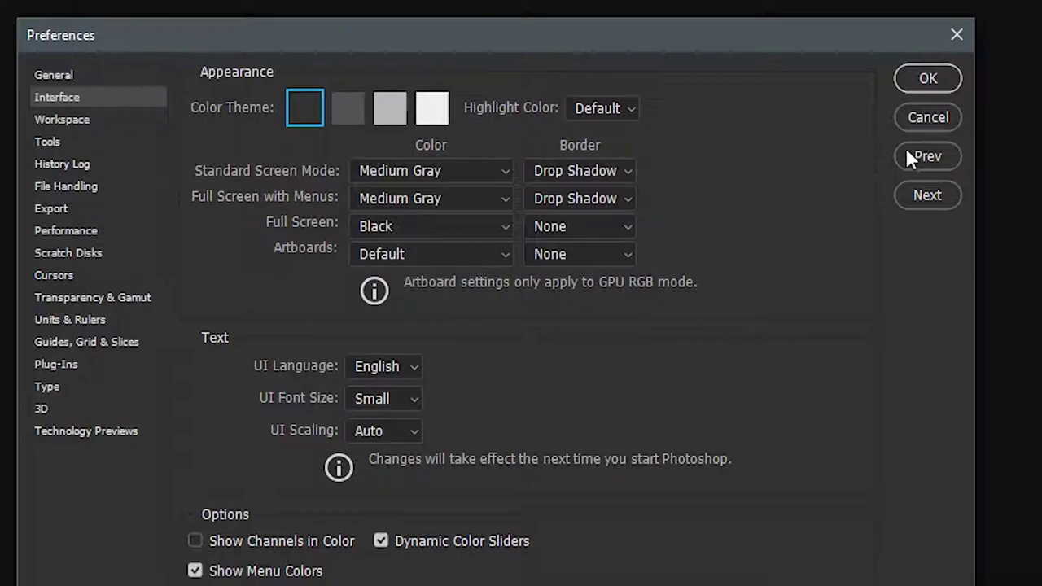
left_click(957, 36)
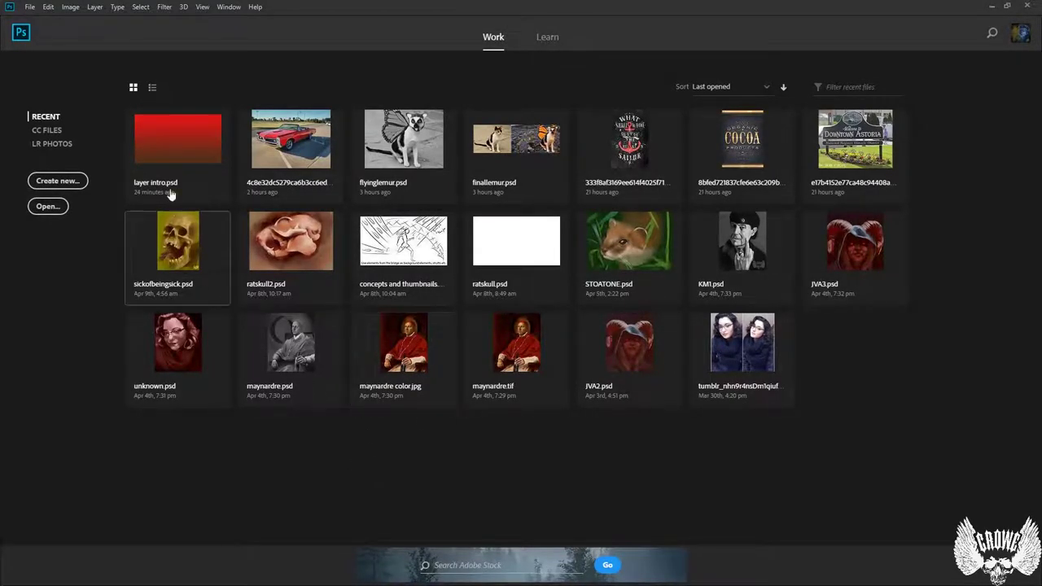
Open layer intro.psd from recent files and nudge the floating Tools panel up-right.
left_click(182, 157)
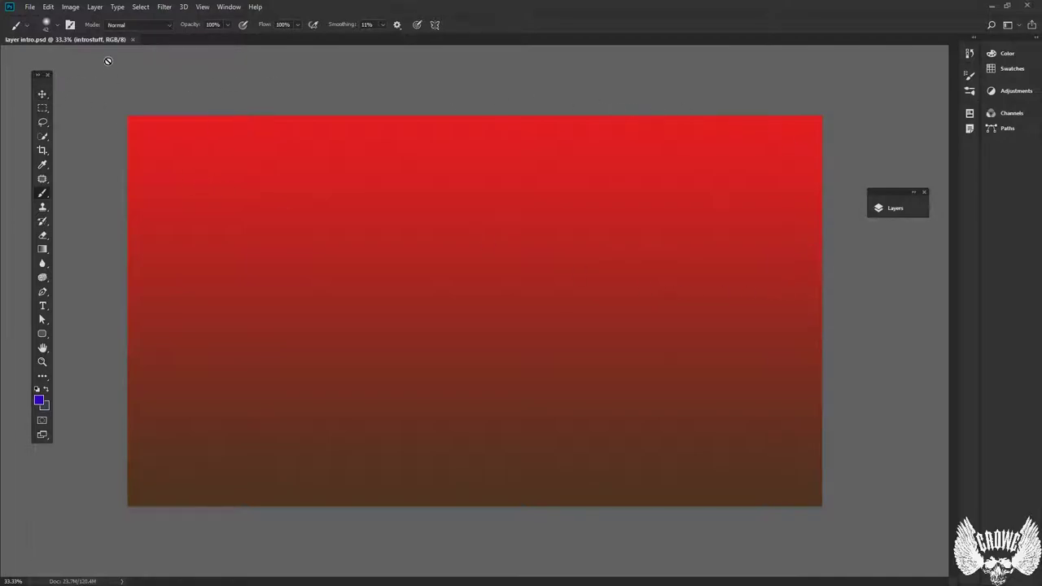
left_click_drag(46, 81, 54, 75)
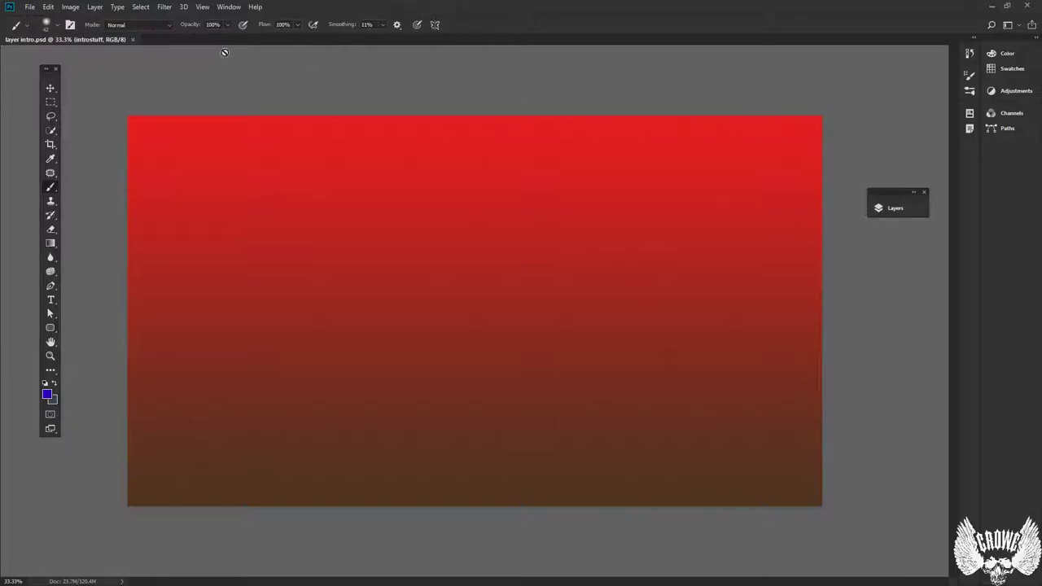
Reset the Essentials workspace via Window > Workspace to restore the default docked panels.
left_click(219, 7)
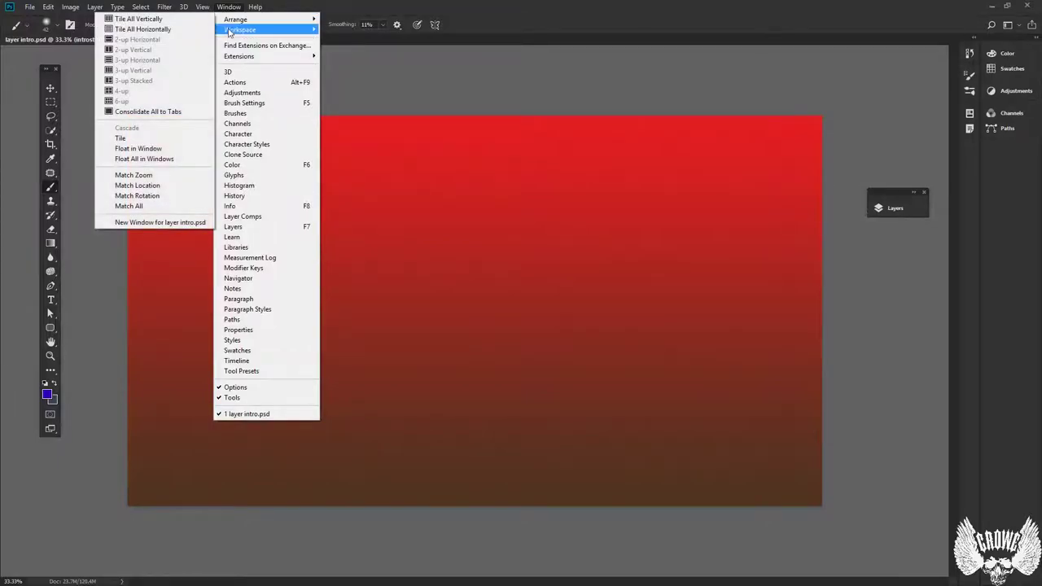
mouse_move(229, 32)
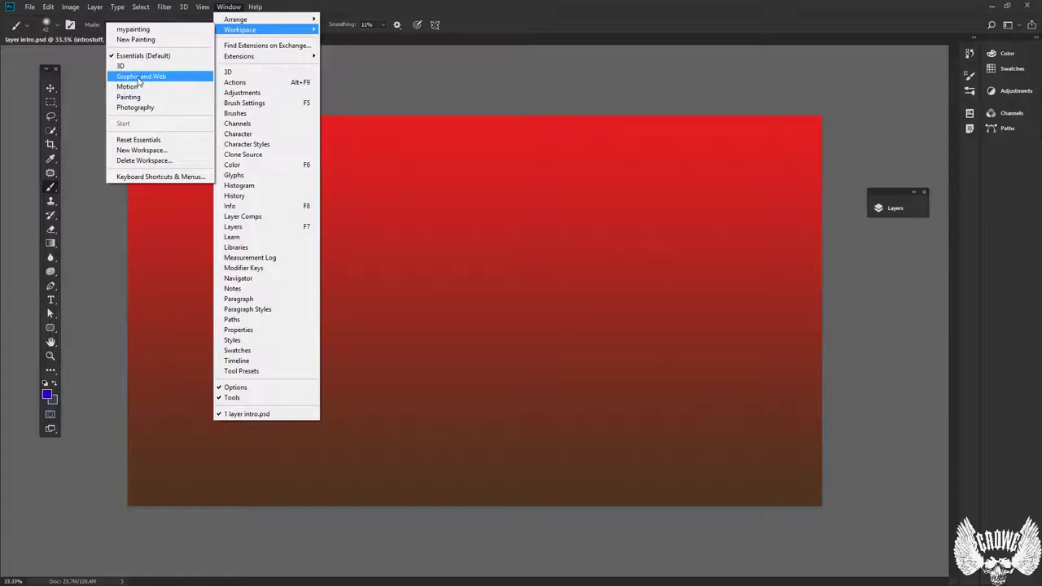
left_click(131, 57)
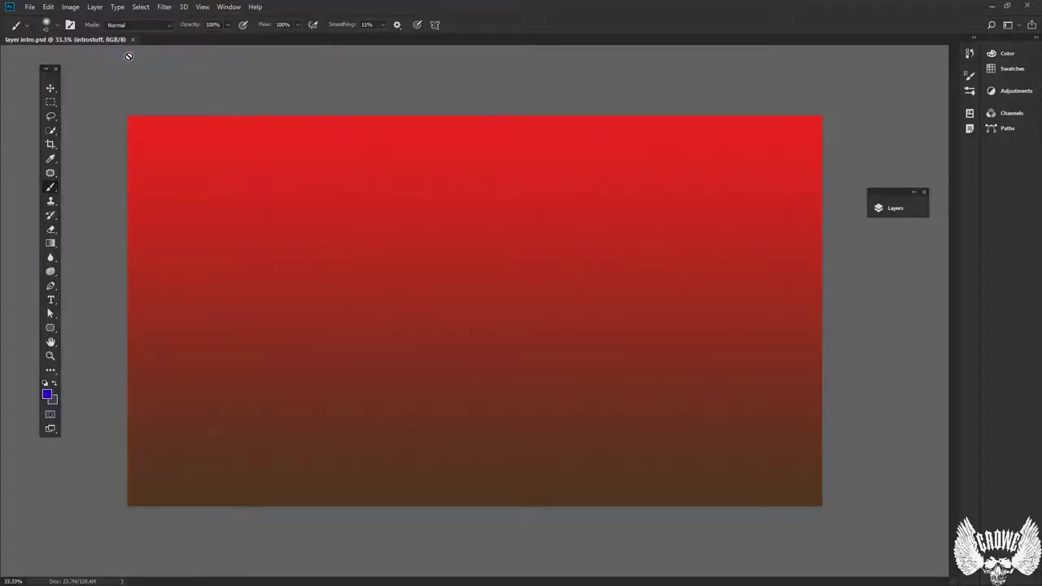
left_click(237, 8)
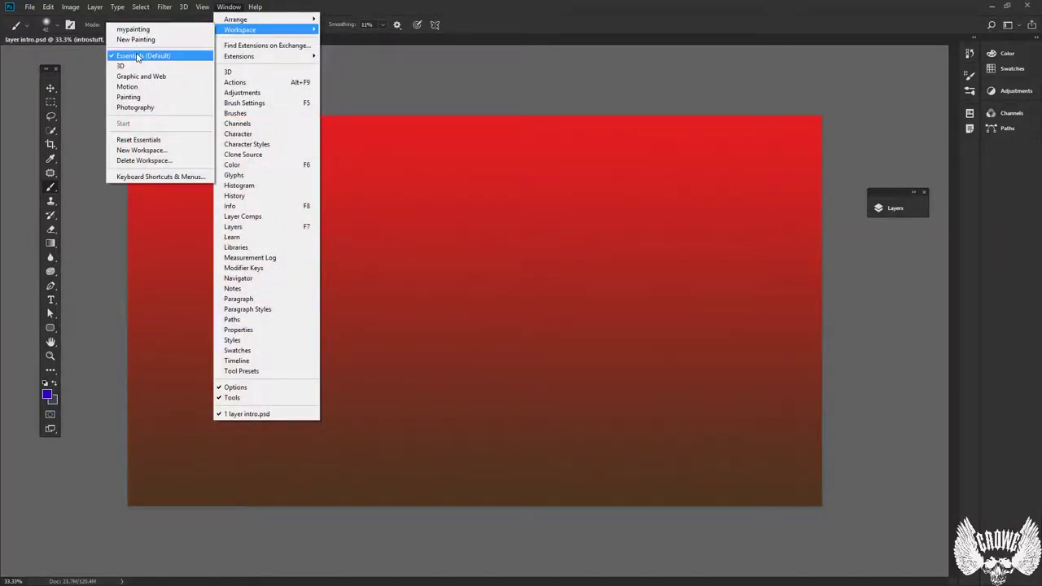
left_click(144, 141)
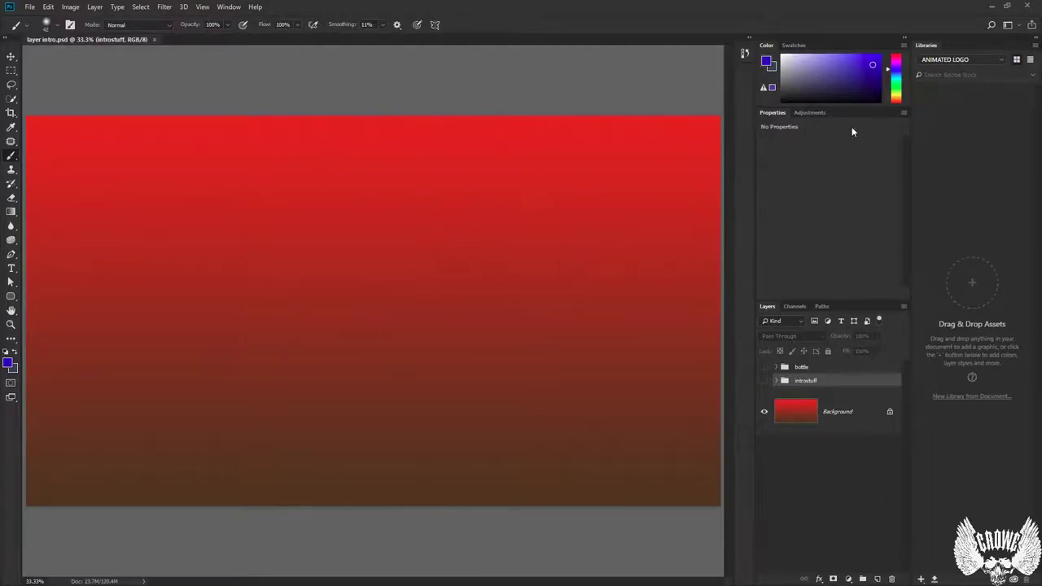
Collapse the Libraries panel to an icon, deselect the introstuff group, and look through the File and Image menus.
left_click(1037, 43)
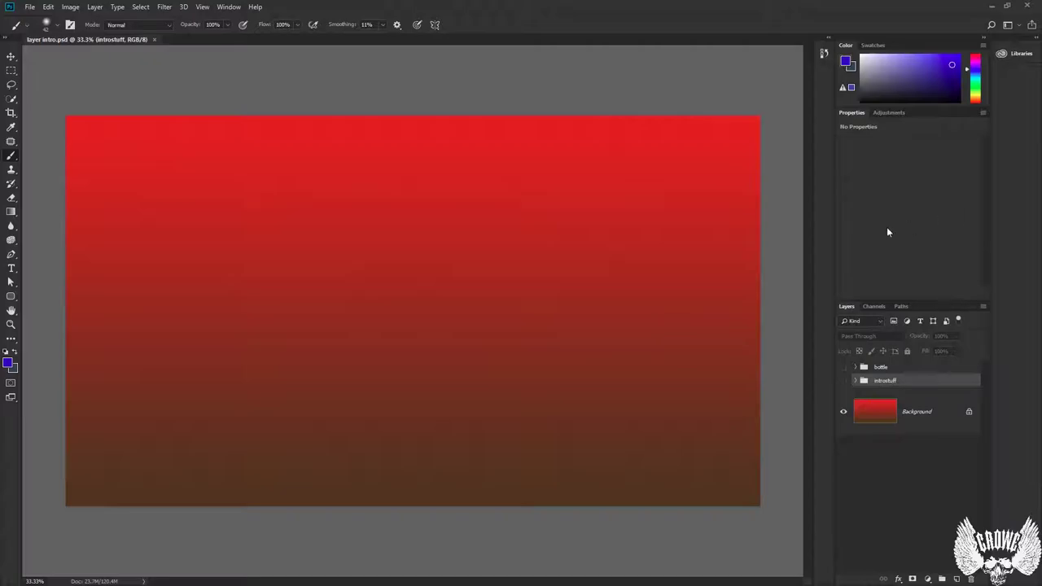
key("ctrl+d")
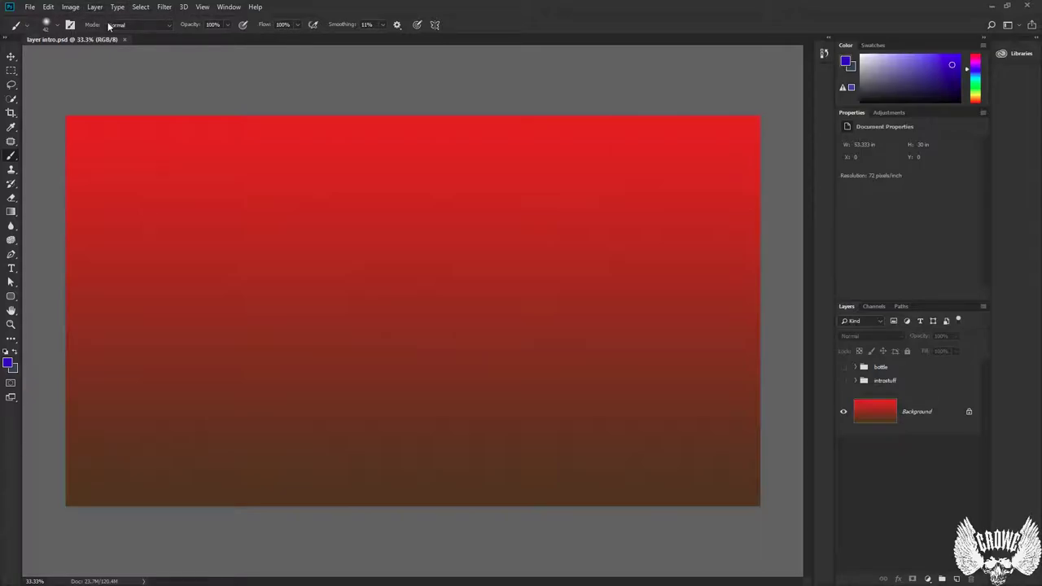
left_click(30, 7)
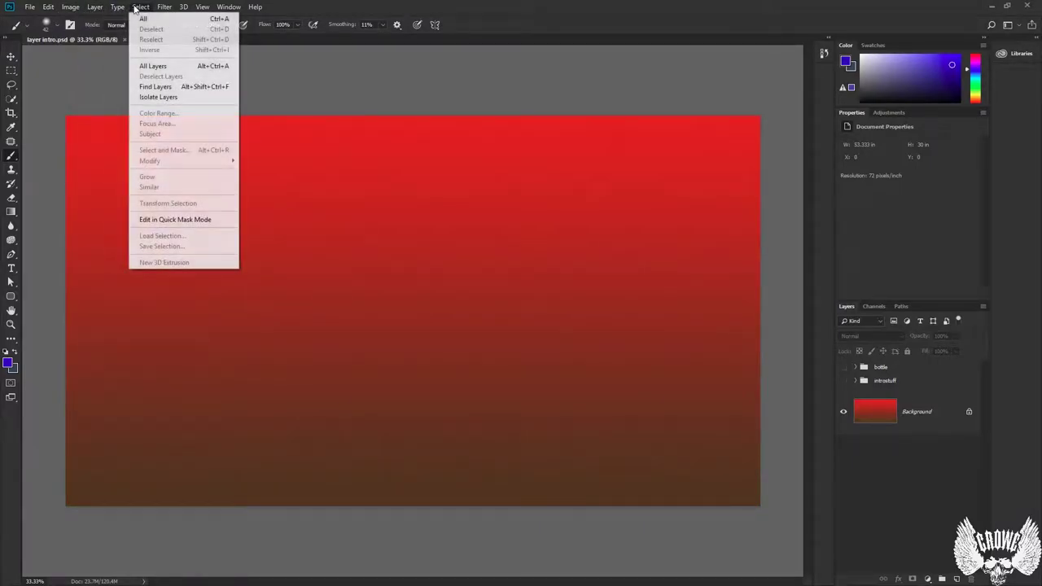
mouse_move(202, 7)
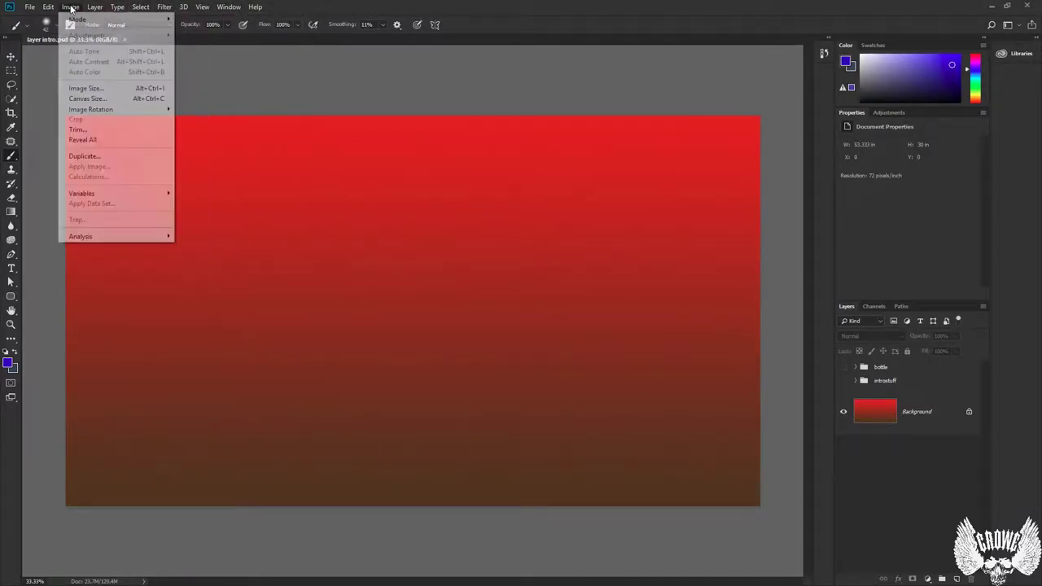
left_click(184, 7)
Browse the Filter, Layer and Select menus, closing each without choosing a command.
left_click(164, 7)
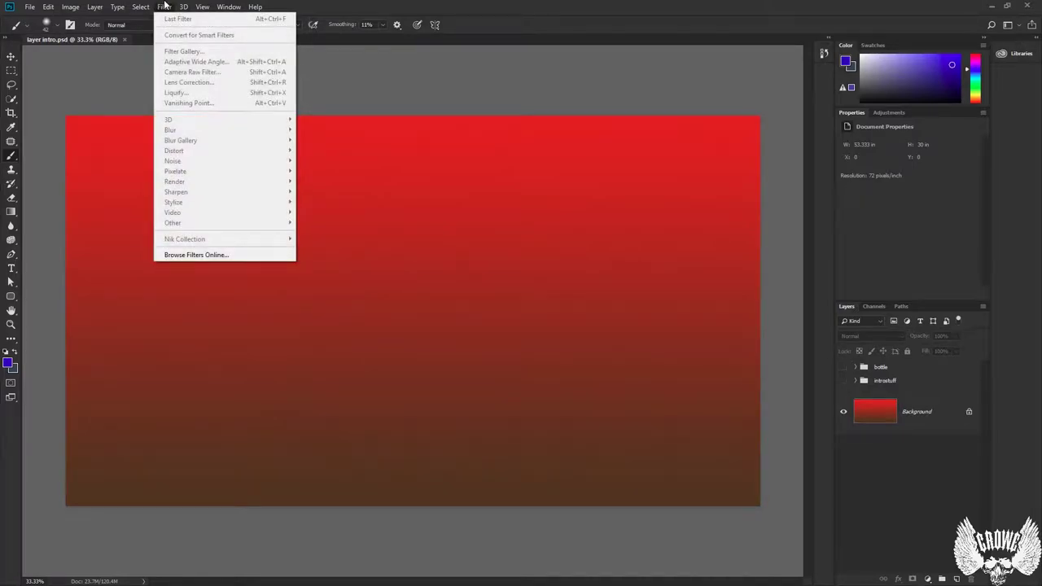
left_click(487, 16)
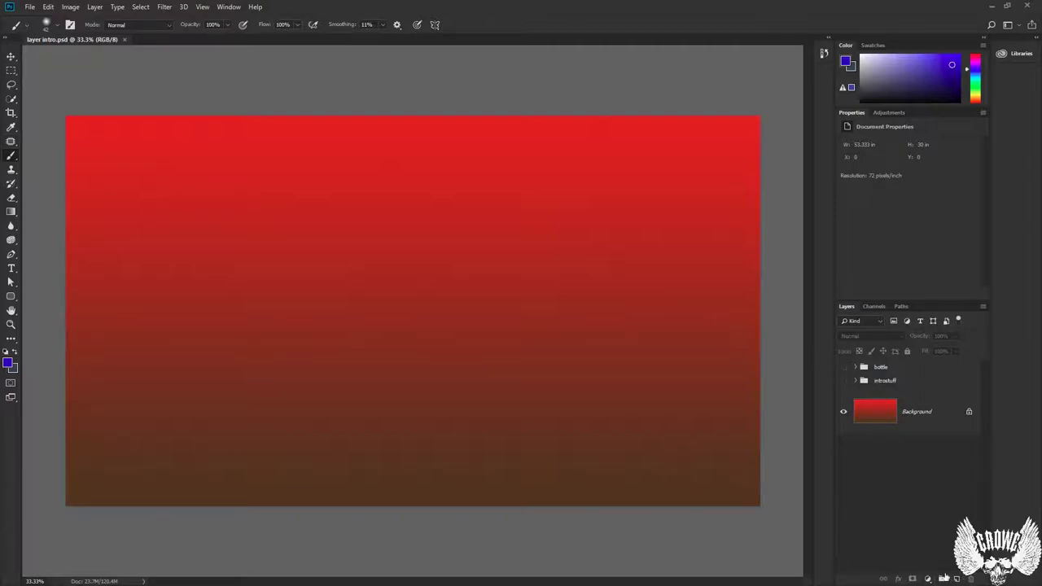
left_click(95, 6)
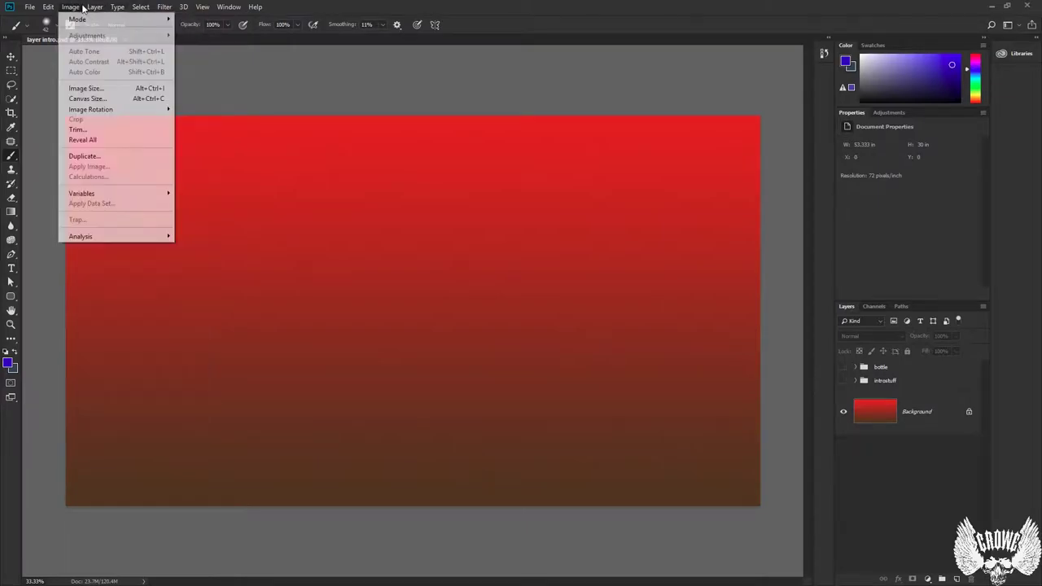
mouse_move(128, 6)
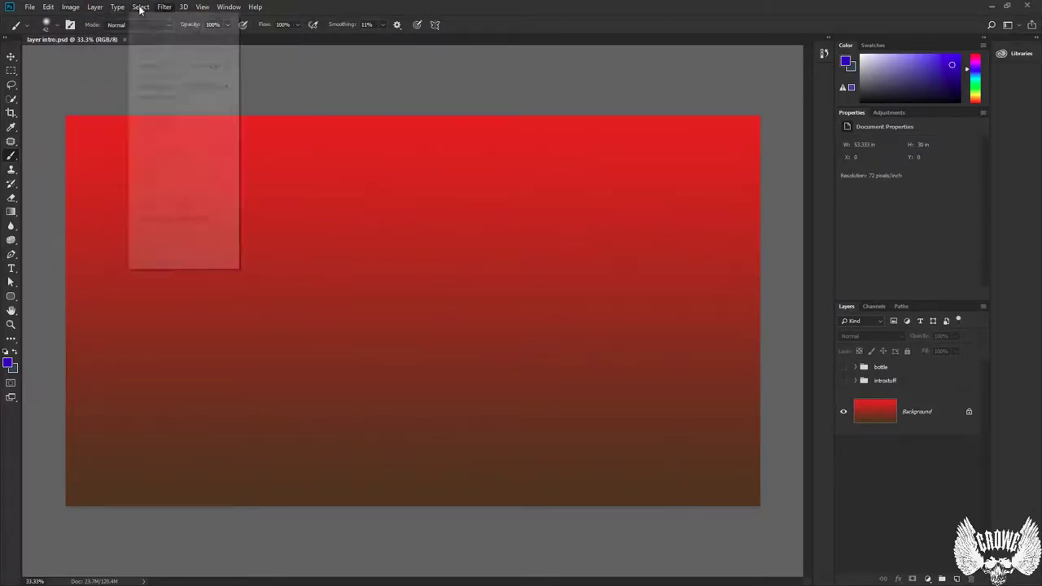
left_click(93, 7)
left_click(571, 16)
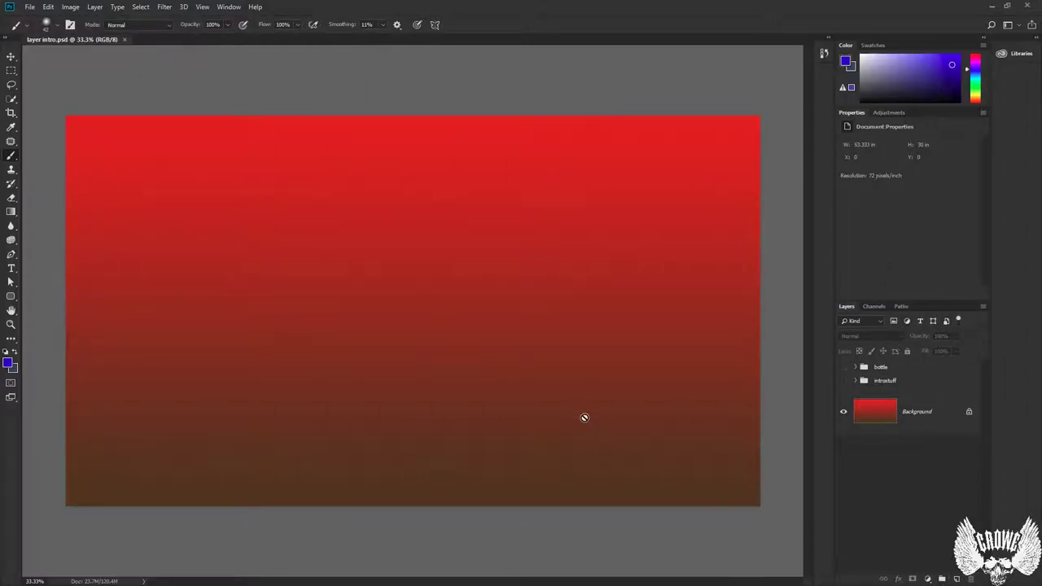
left_click(147, 8)
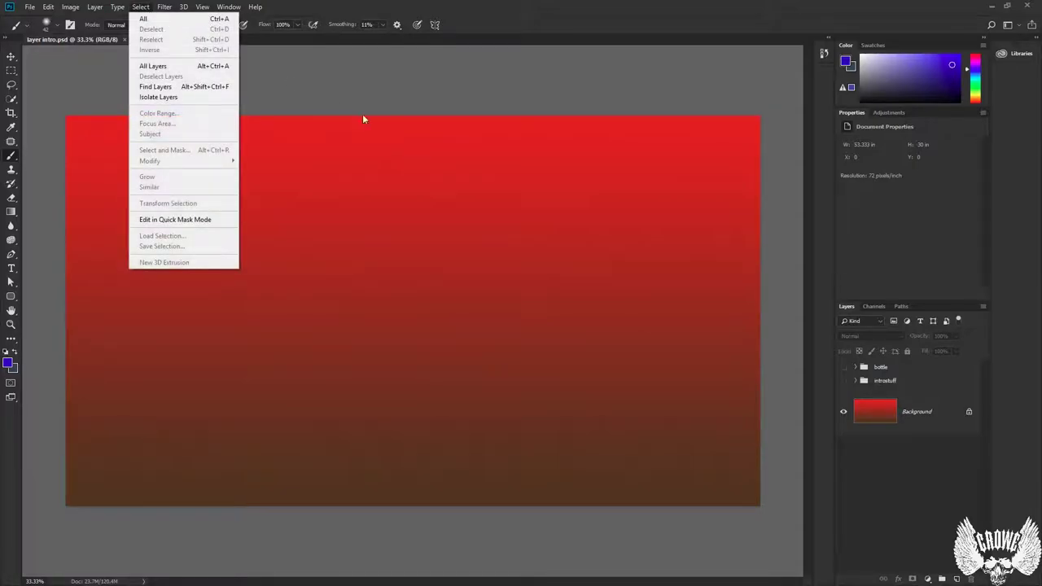
left_click(811, 447)
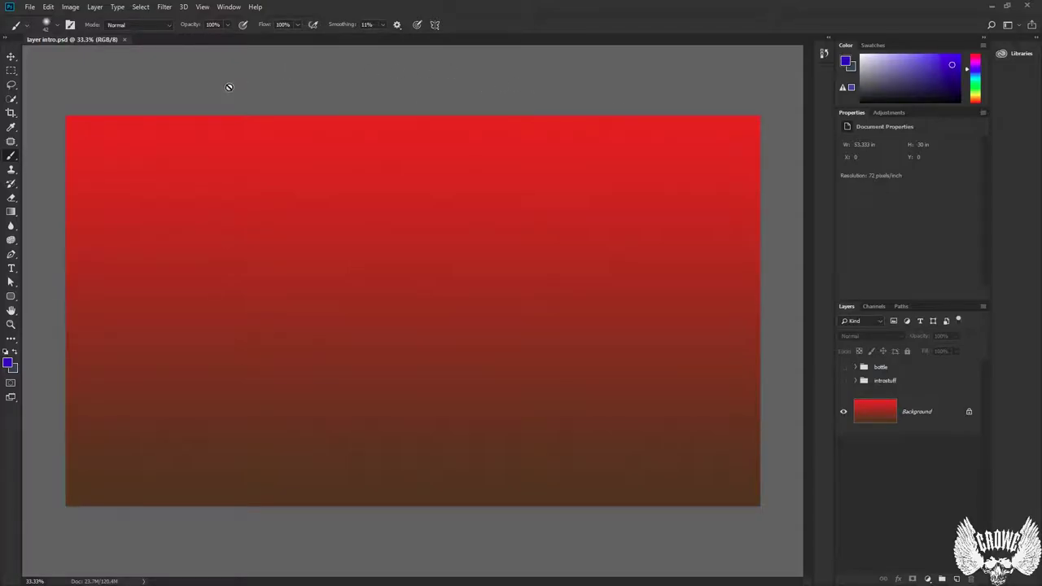
Float layer intro.psd, re-dock it as a tab, then open beer-bottle-with-water-droplets-3d-model-max-obj-dwg-mat.jpg.
left_click_drag(62, 39, 118, 67)
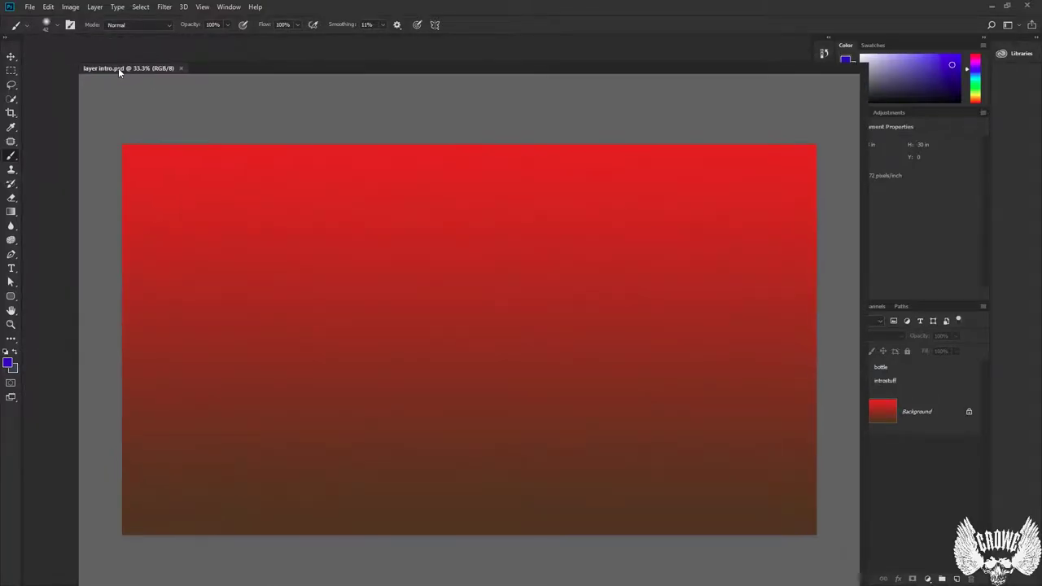
left_click_drag(197, 71, 180, 37)
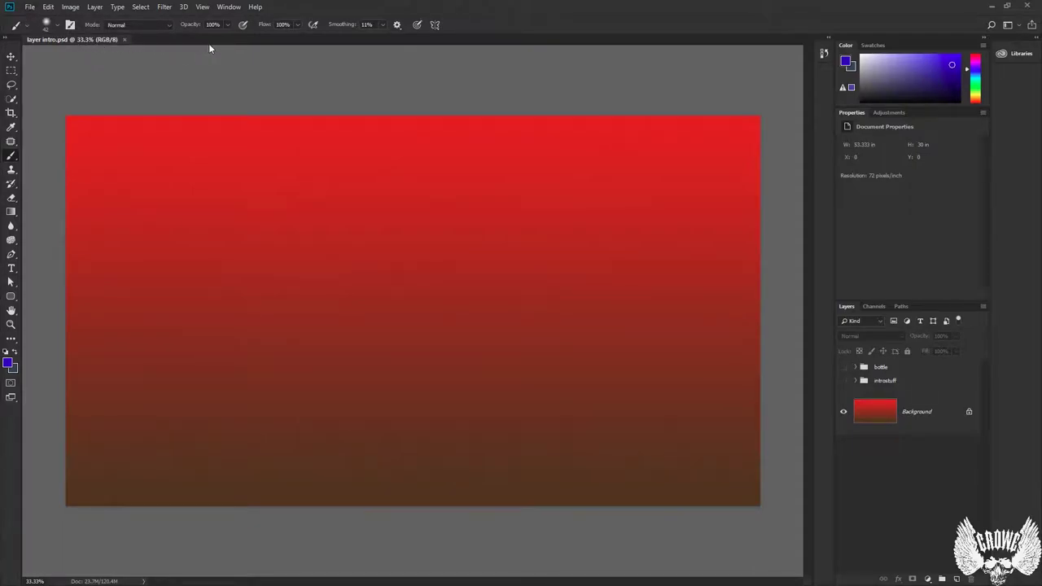
left_click(29, 7)
left_click(41, 31)
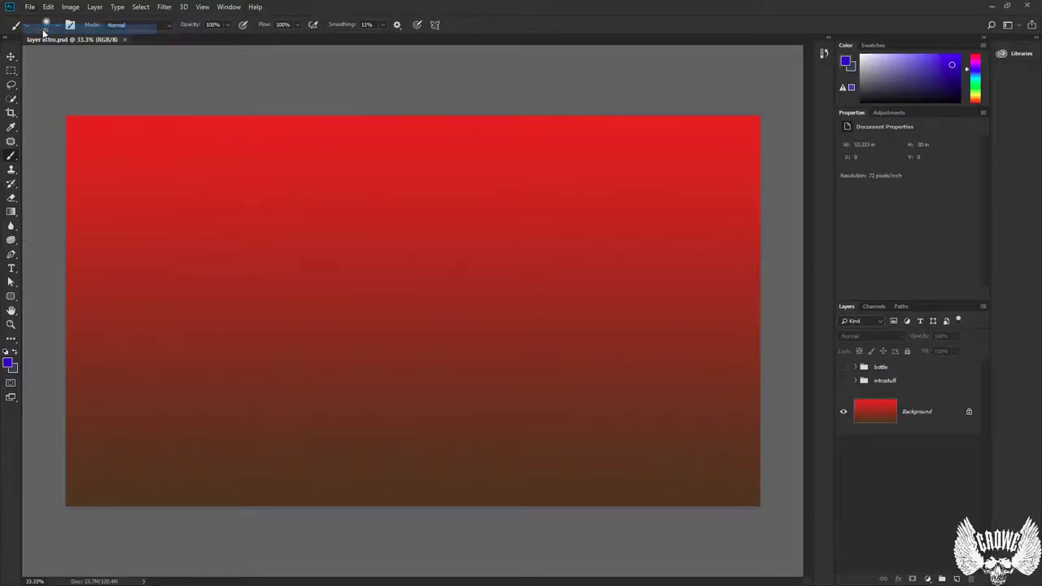
double_click(126, 91)
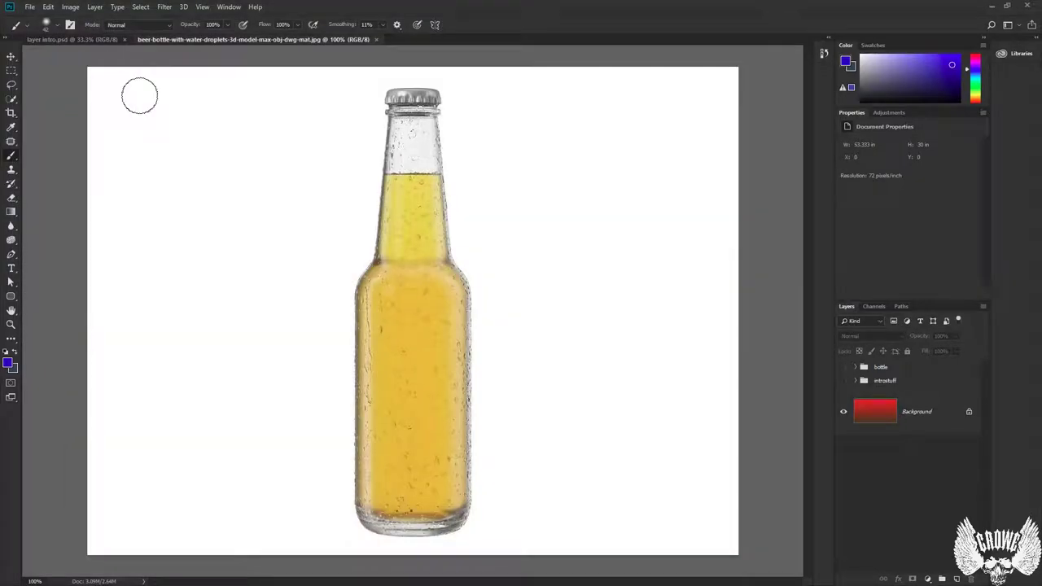
Switch between the layer intro and beer-bottle tabs, then close the beer-bottle image.
left_click(105, 39)
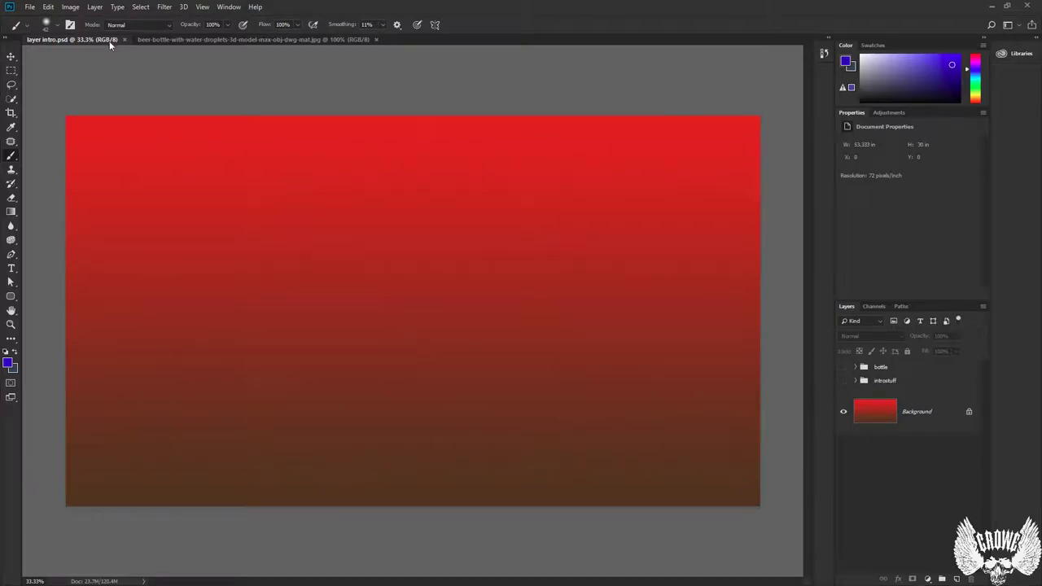
left_click(164, 40)
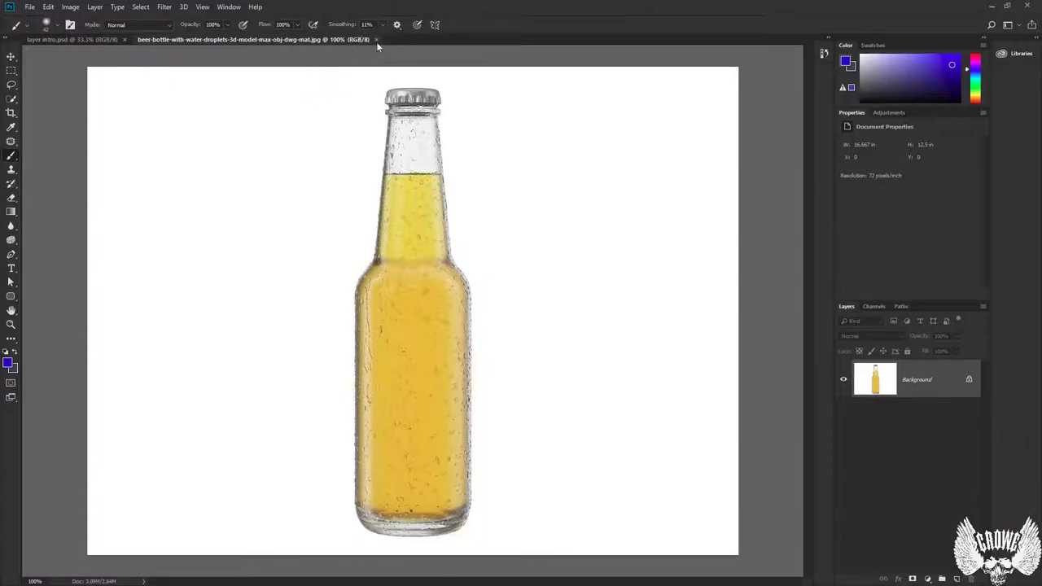
left_click(376, 39)
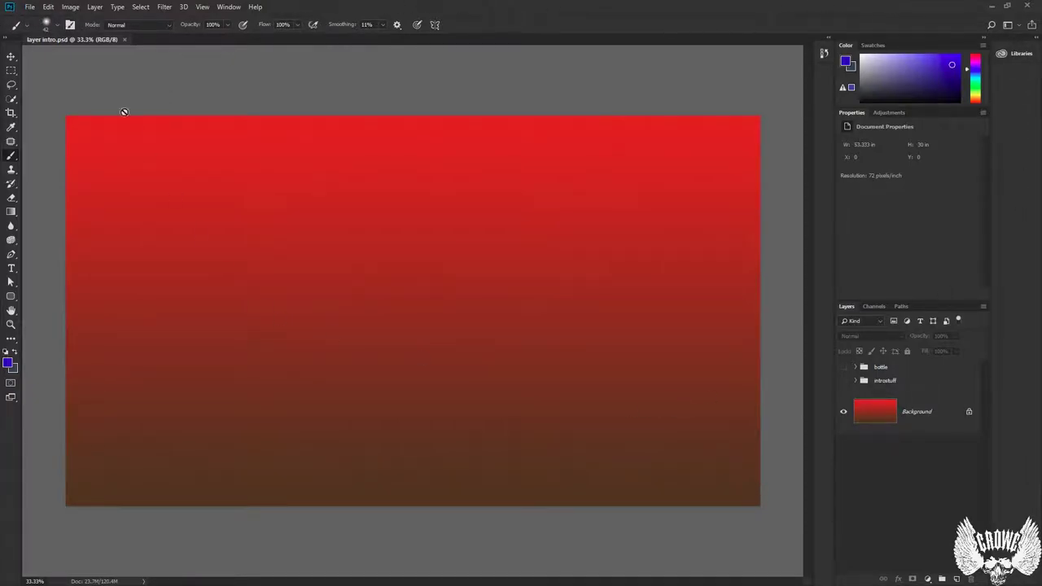
Toggle the Tools panel between one and two columns, ending in two columns.
left_click(6, 40)
left_click(6, 39)
left_click(7, 39)
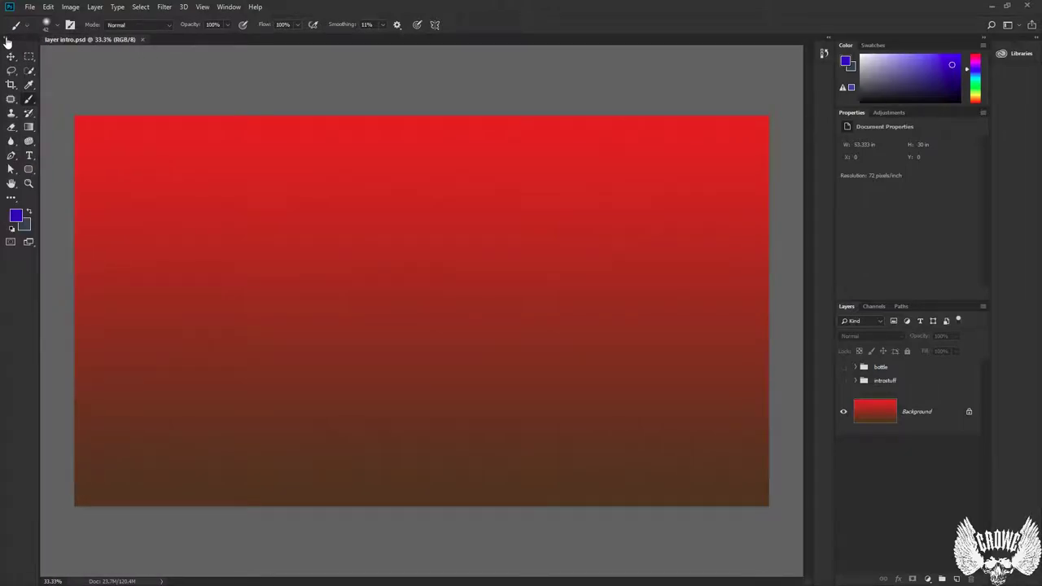
left_click(6, 39)
left_click(7, 39)
Float and nudge the tool set, view Swatches, return to Color, then pull the tools off the dock.
mouse_move(23, 44)
left_mouse_down()
mouse_move(49, 84)
mouse_move(22, 63)
left_mouse_up()
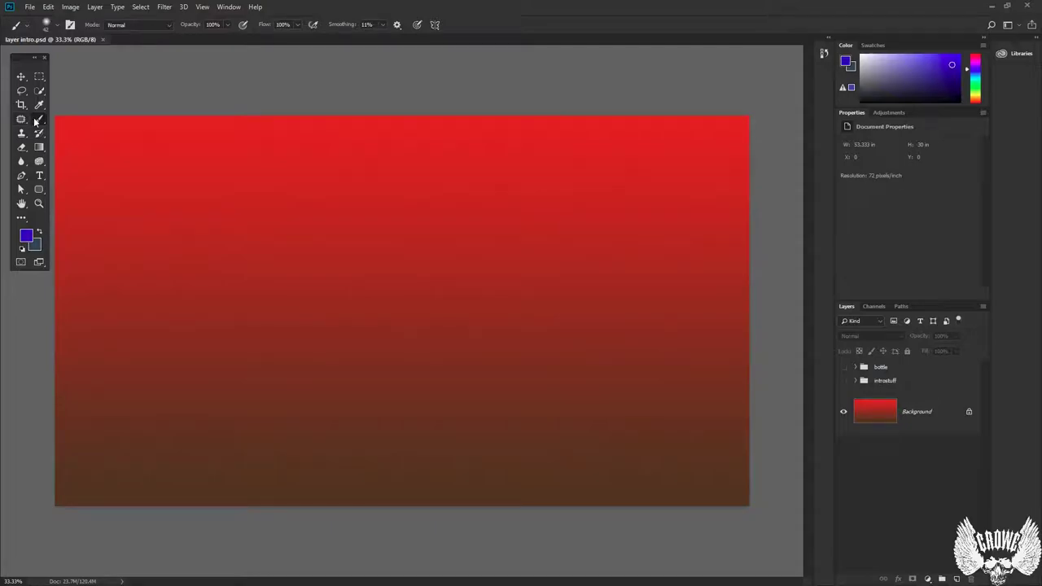
left_click_drag(24, 61, 21, 61)
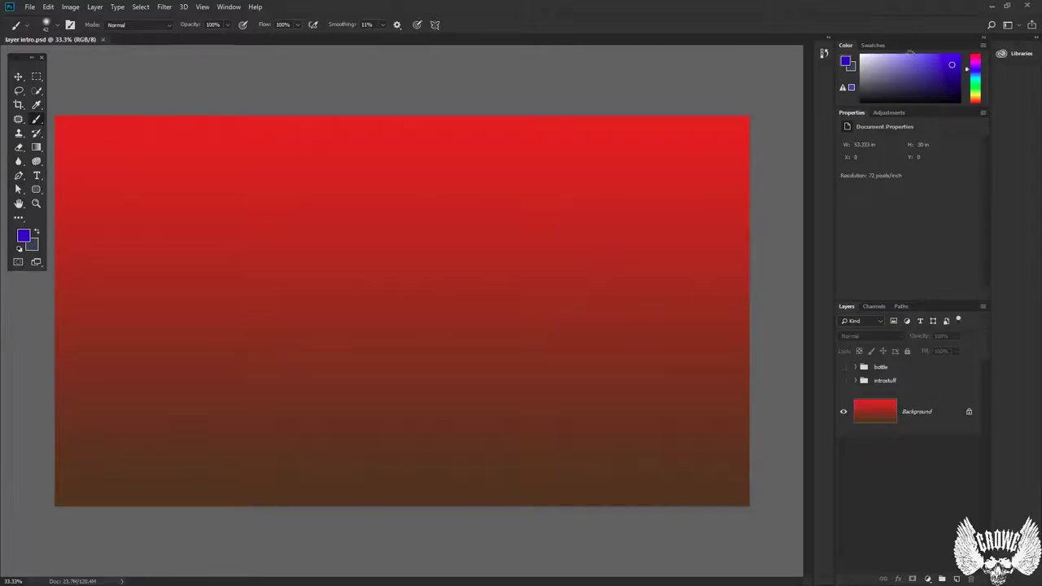
left_click(882, 48)
left_click(845, 45)
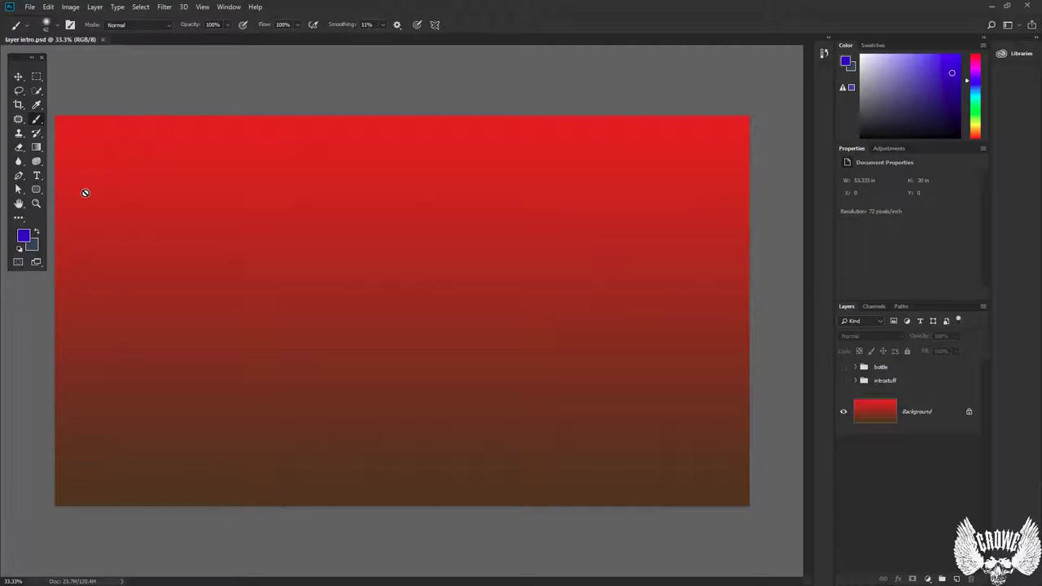
left_click_drag(20, 58, 2, 91)
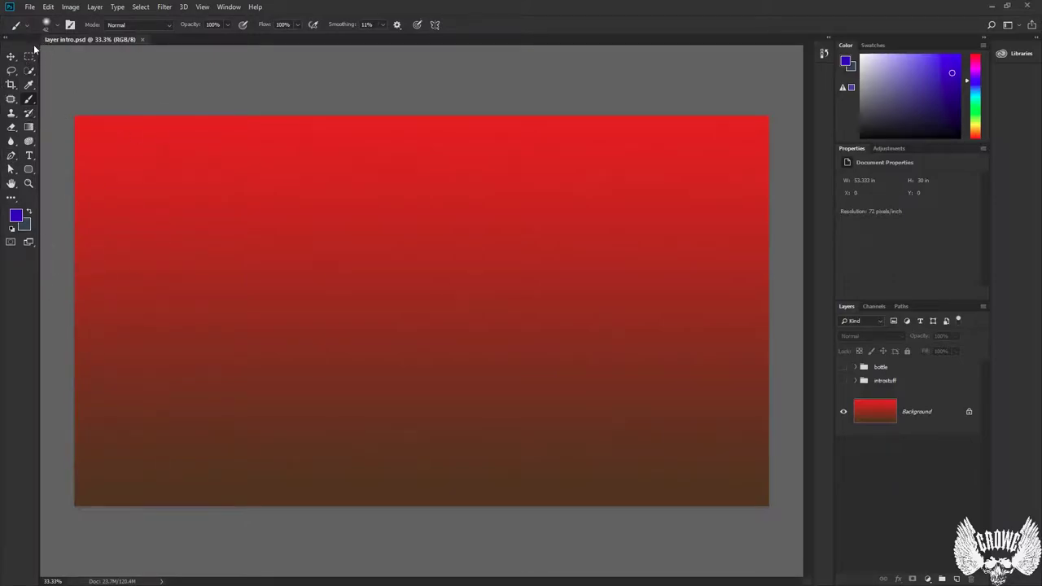
Float the tool set over the document, try docking it right, and toggle the Libraries panel.
left_click_drag(16, 39, 809, 92)
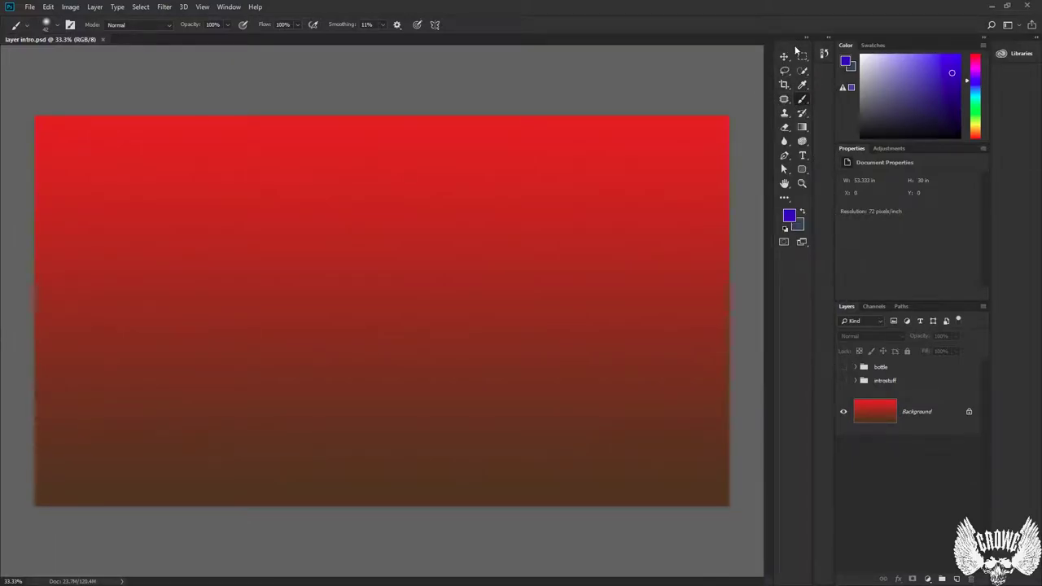
left_click_drag(795, 51, 629, 70)
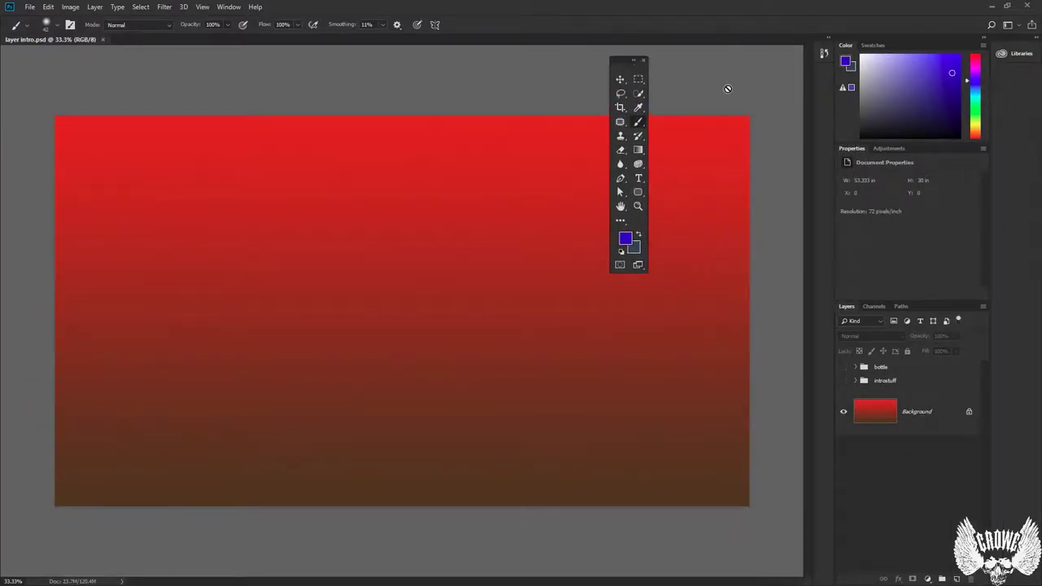
left_click(1039, 45)
left_click(1039, 45)
Move the floating tool panel down-left, then float the options bar and dock it back at the top.
left_click_drag(619, 65, 112, 98)
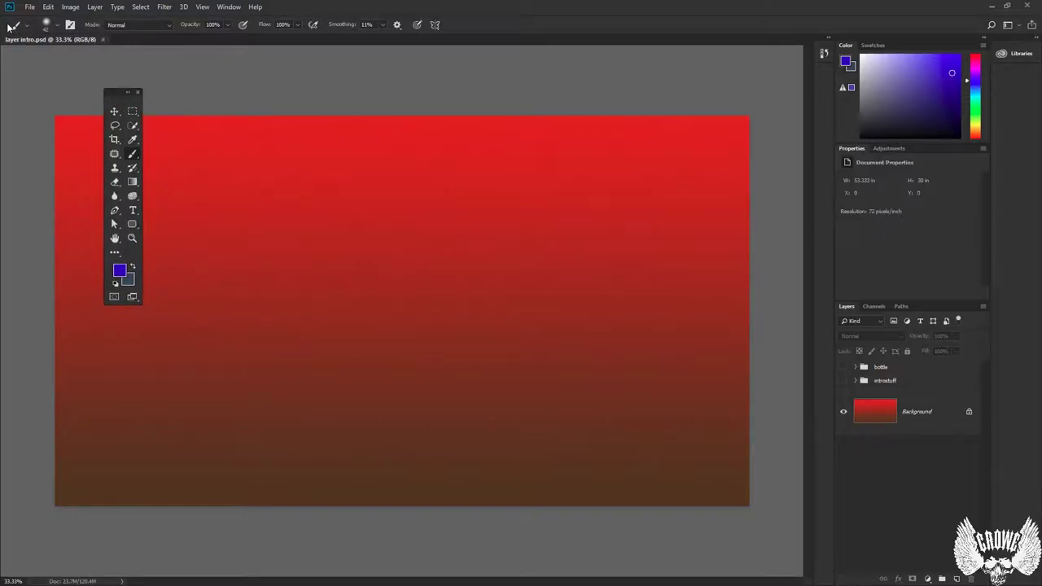
left_click_drag(6, 27, 72, 52)
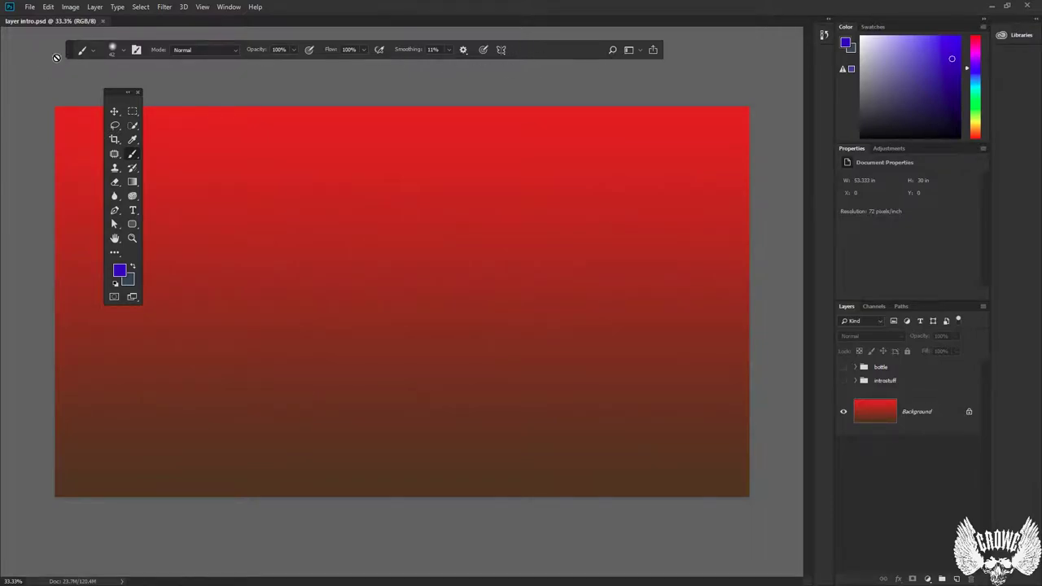
mouse_move(70, 51)
left_mouse_down()
mouse_move(15, 84)
mouse_move(334, 86)
mouse_move(539, 112)
mouse_move(63, 58)
mouse_move(111, 54)
mouse_move(196, 525)
mouse_move(151, 576)
mouse_move(106, 576)
mouse_move(28, 547)
mouse_move(868, 315)
mouse_move(1021, 293)
mouse_move(502, 33)
mouse_move(532, 17)
mouse_move(487, 23)
left_mouse_up()
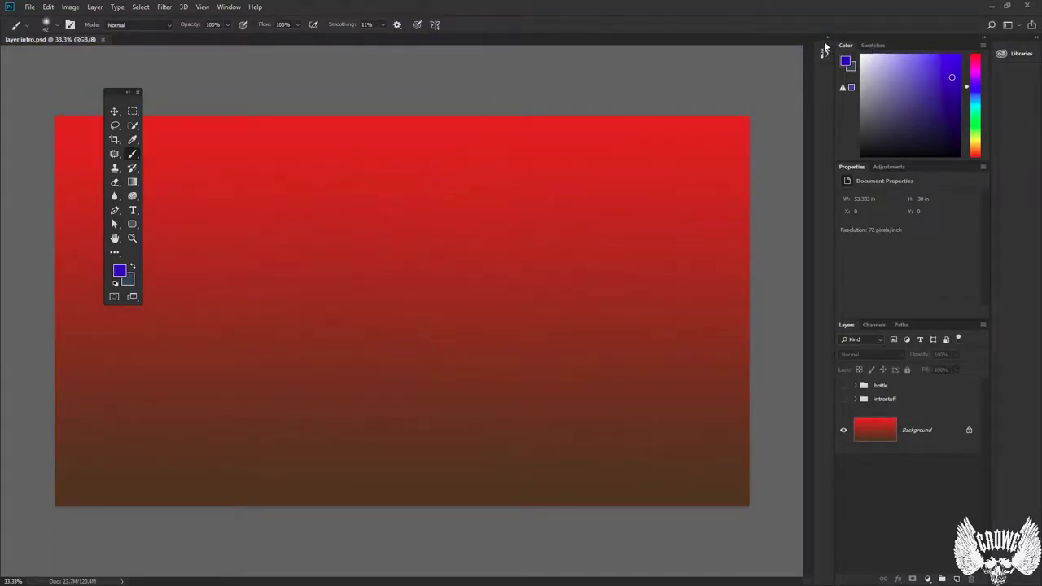
Float the collapsed History icon, drag the Color panel out and back into the right dock, and reposition the tools.
left_click_drag(822, 51, 638, 98)
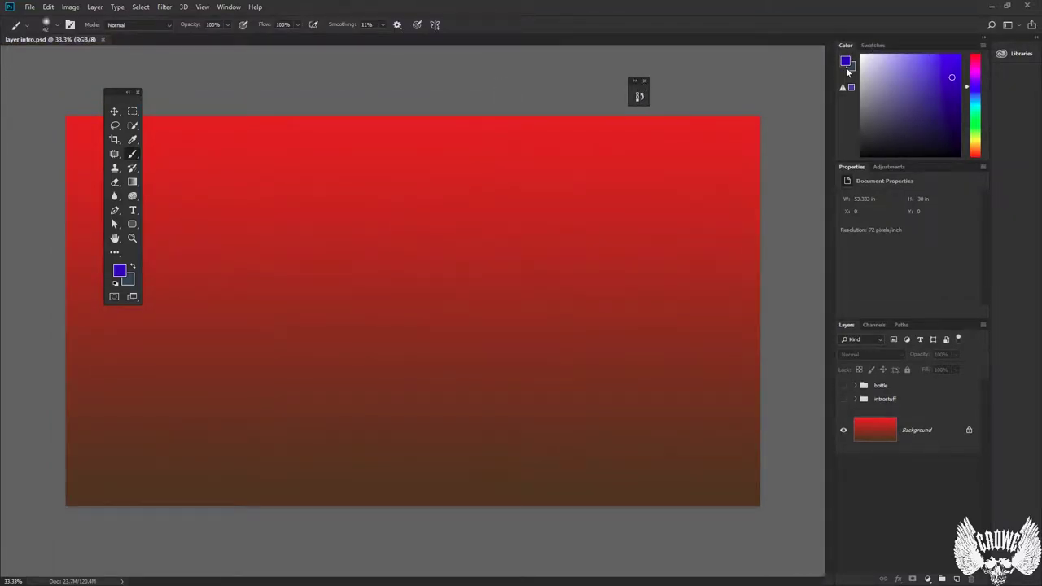
left_click_drag(928, 48, 760, 583)
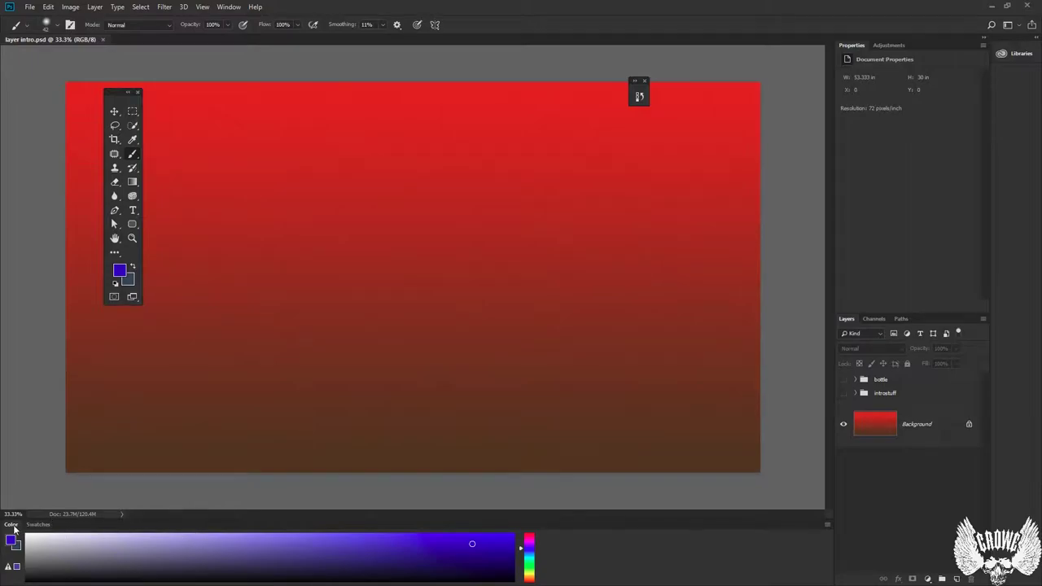
left_click_drag(126, 530, 155, 345)
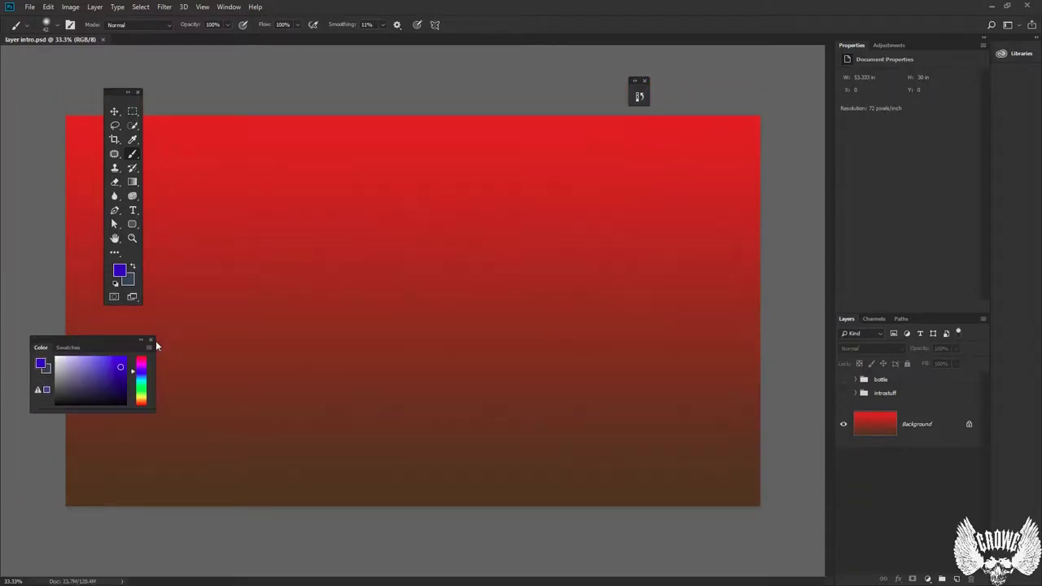
left_click_drag(88, 346, 919, 32)
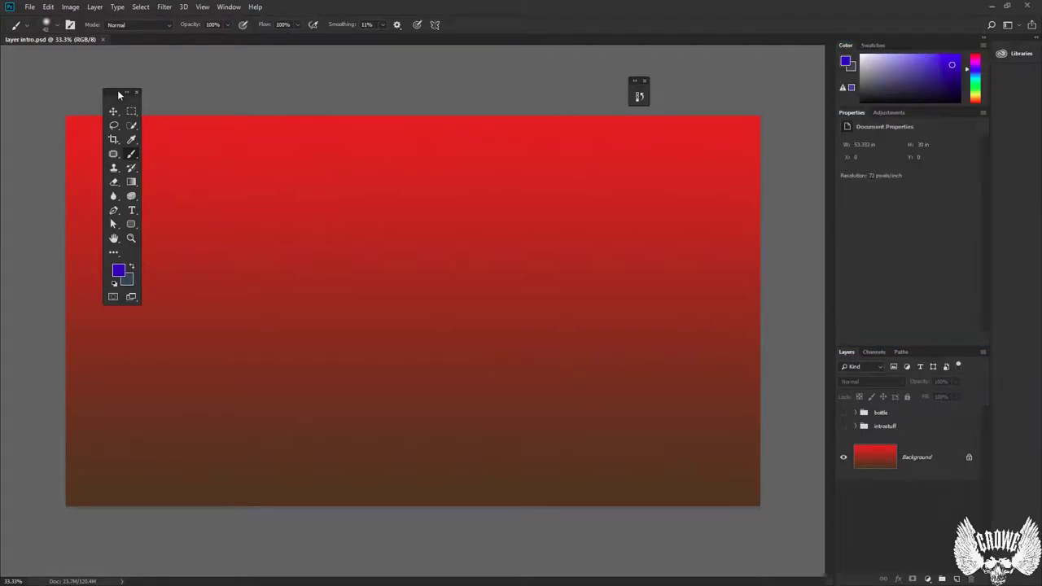
left_click_drag(137, 96, 43, 78)
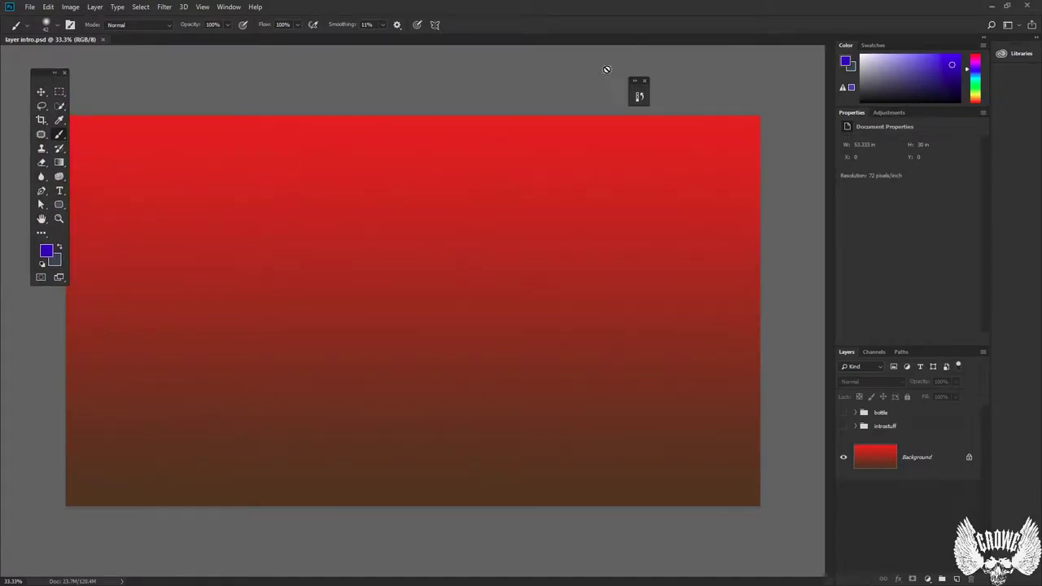
Reset the Essentials workspace and collapse the Libraries panel.
left_click(1020, 27)
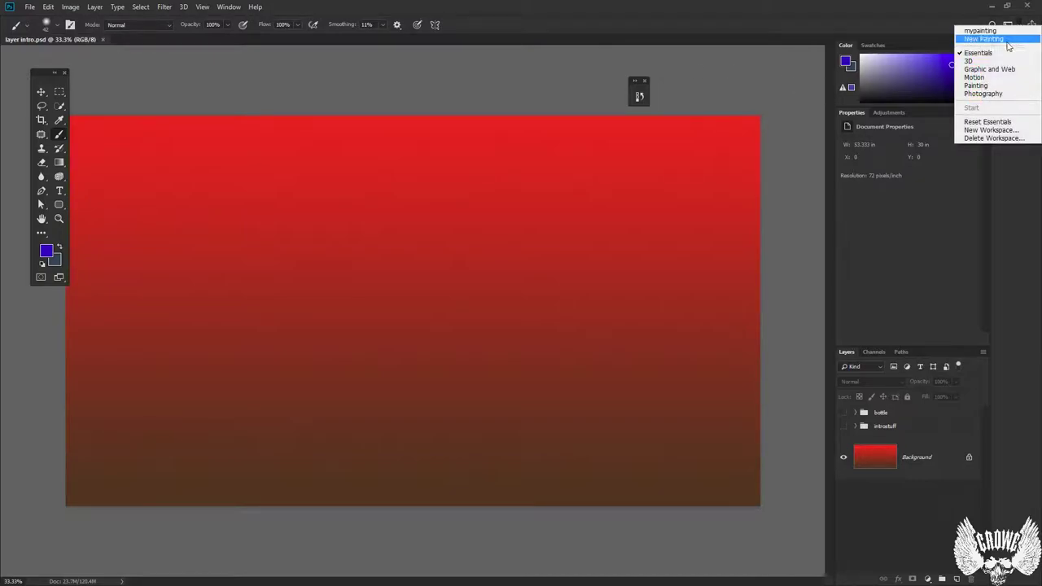
left_click(989, 123)
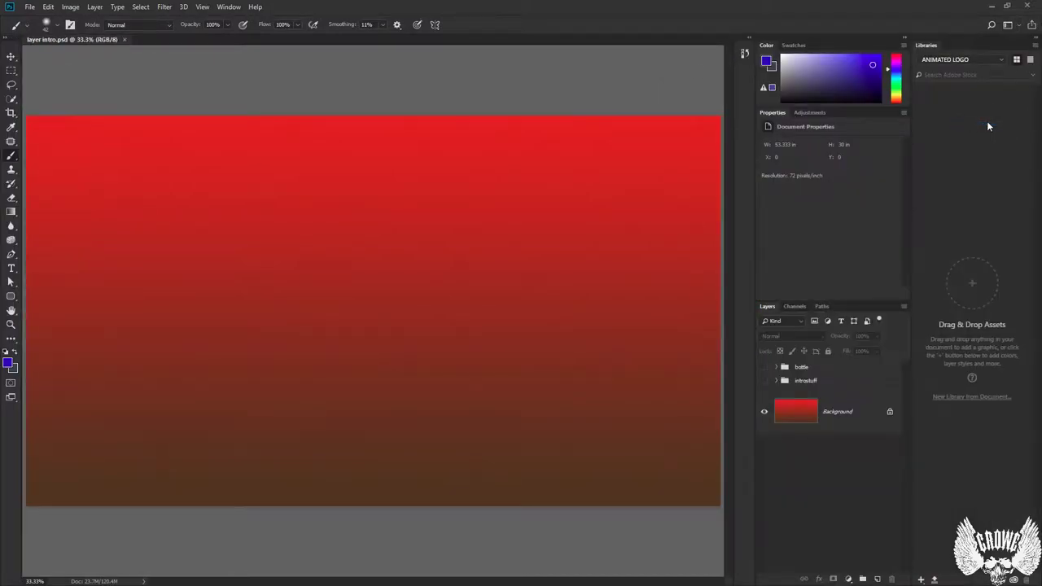
left_click(1036, 39)
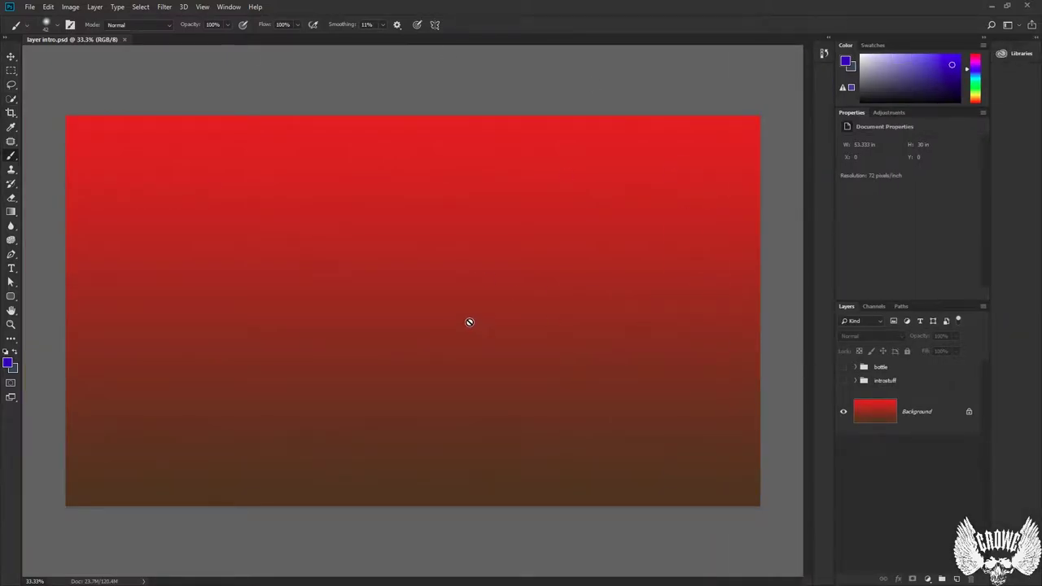
Switch between the Channels and Layers tabs twice, then undock the tool set to float.
left_click(874, 307)
left_click(847, 306)
left_click(873, 308)
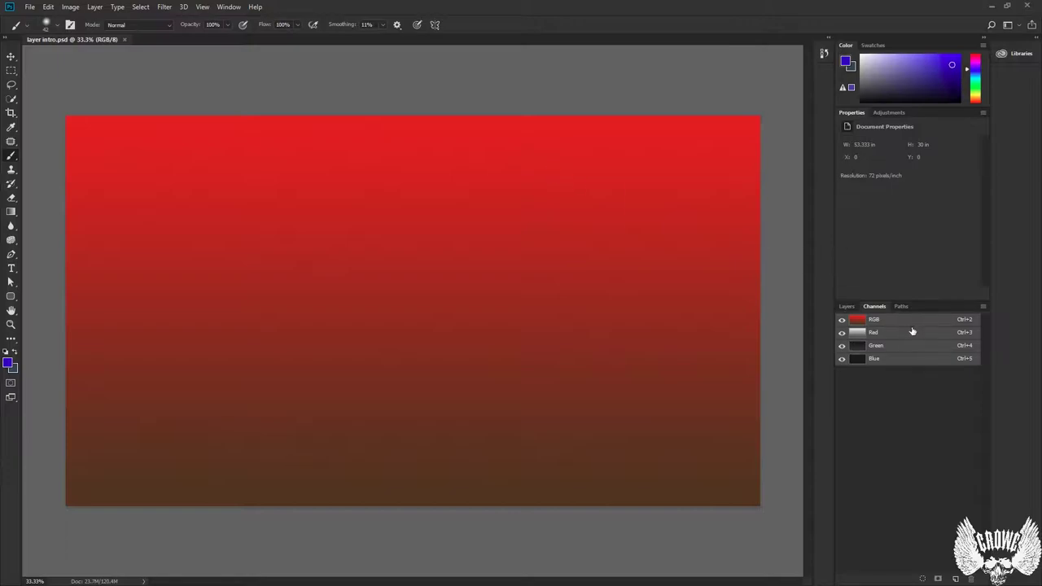
left_click(845, 307)
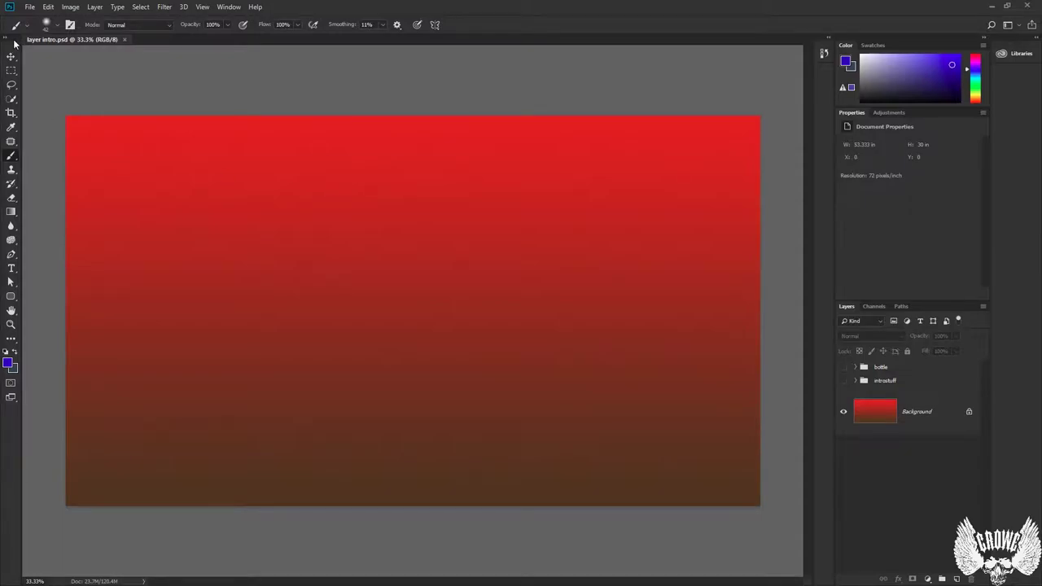
left_click_drag(18, 40, 116, 104)
Switch the floating tool panel to two columns and move it toward the top-left.
left_click(112, 105)
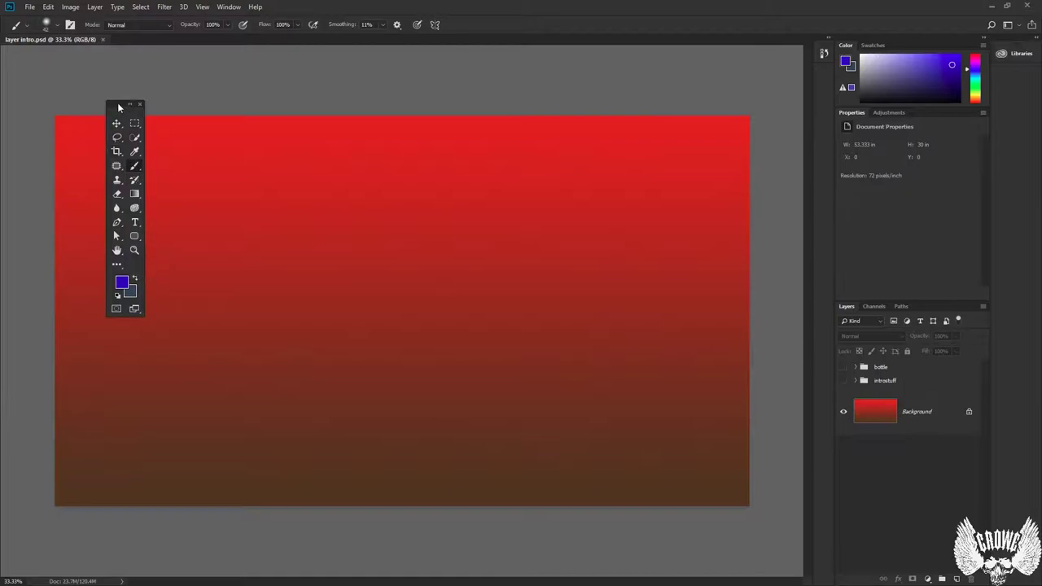
left_click_drag(119, 107, 33, 56)
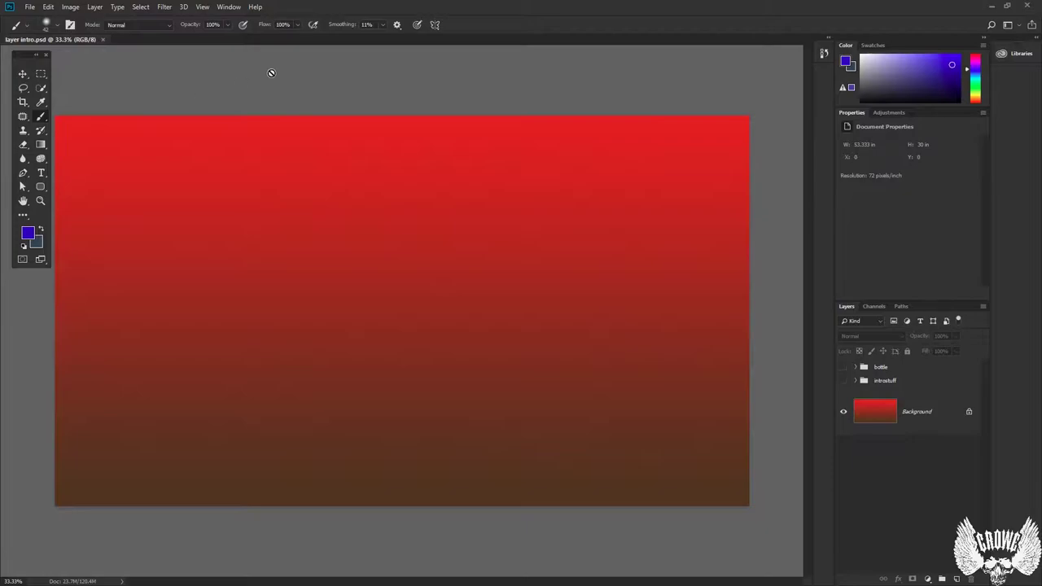
key("Tab")
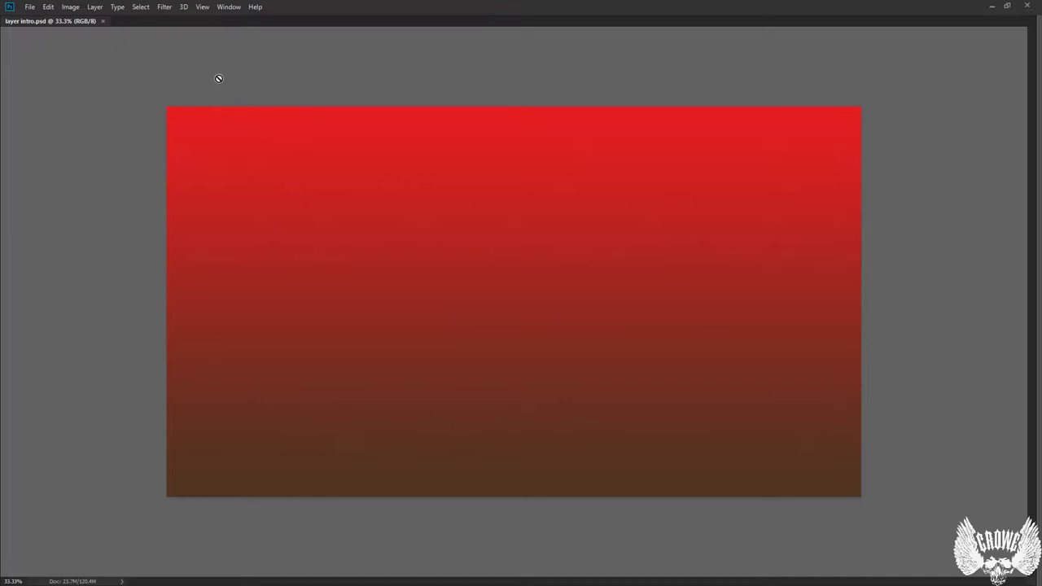
key("Tab")
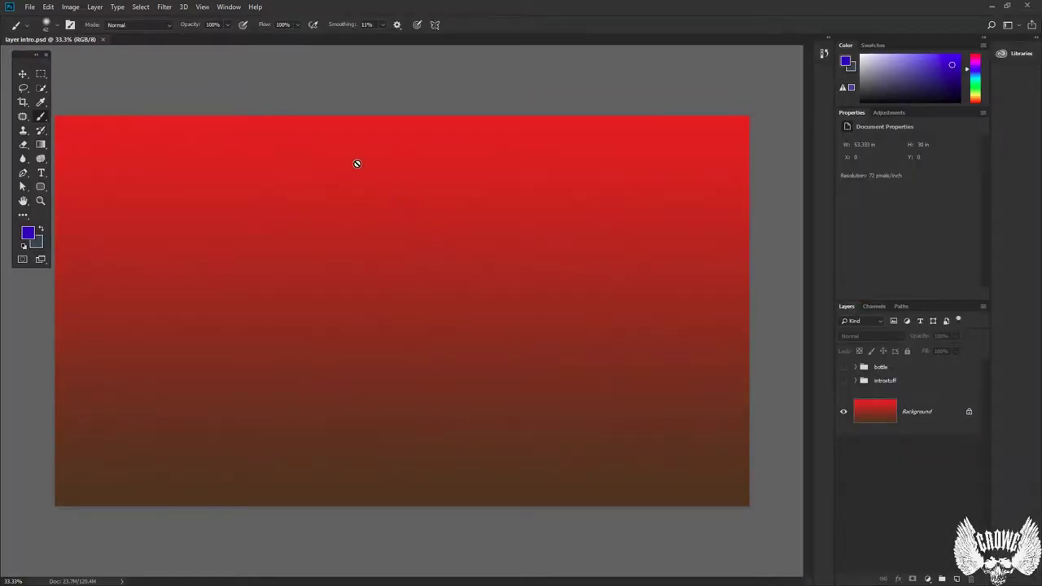
left_click(207, 74)
left_click(497, 221)
Enter Full Screen Mode With Menu Bar, pan and zoom the canvas, then switch to plain Full Screen Mode.
key("f")
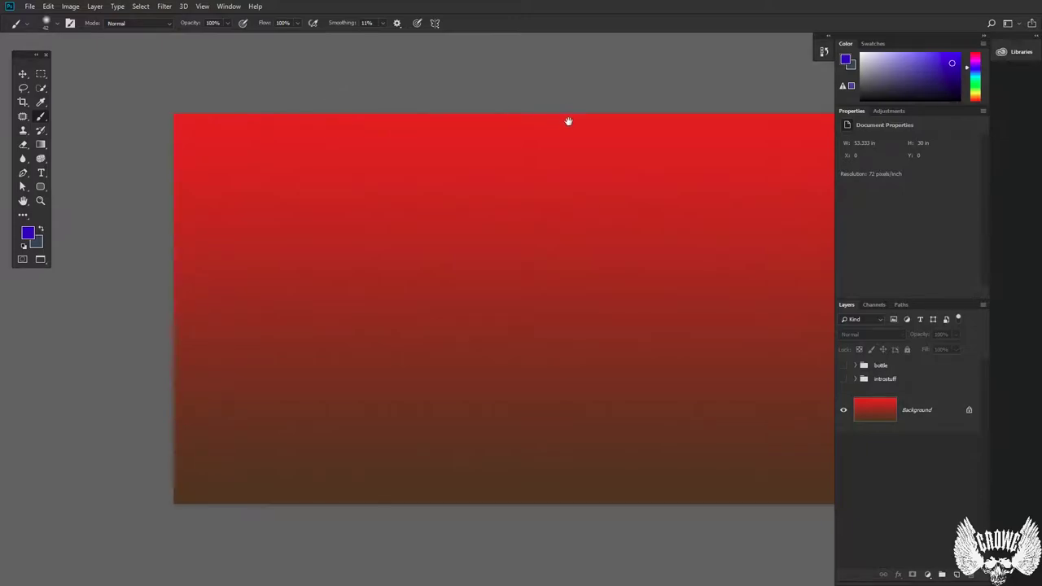
left_click_drag(568, 118, 509, 73)
left_click_drag(450, 155, 559, 79)
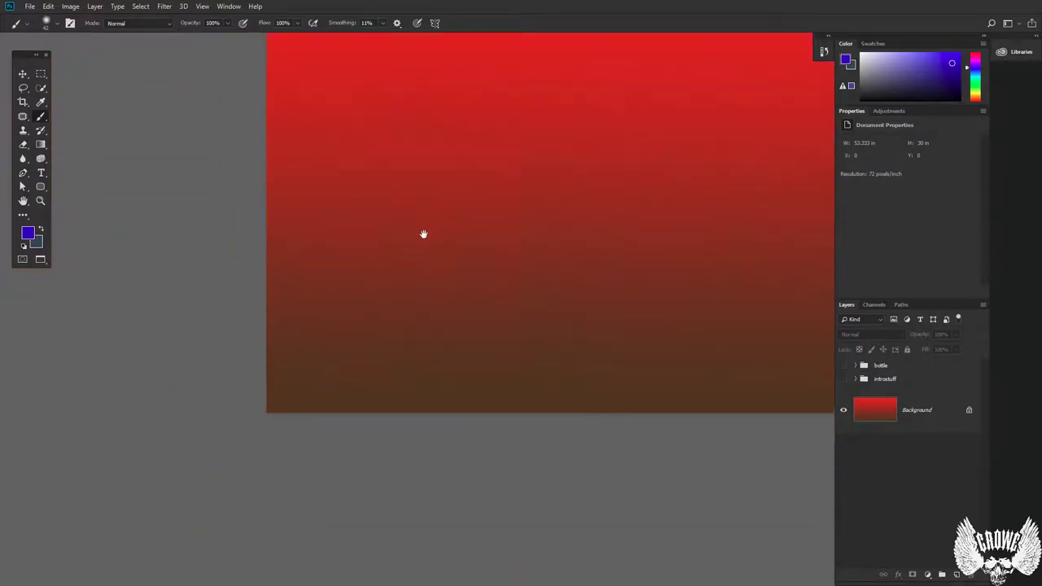
left_click_drag(423, 233, 217, 252)
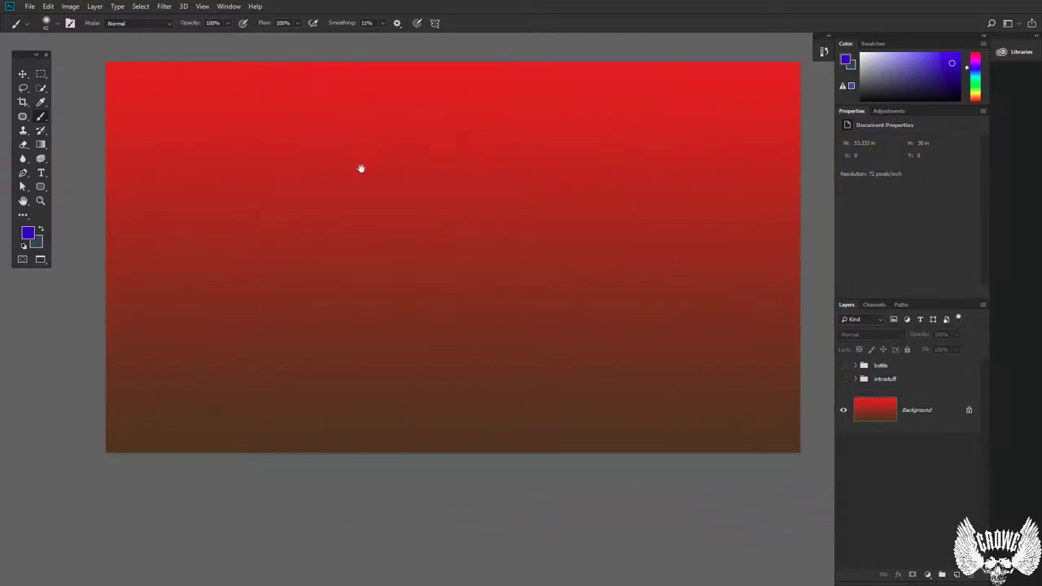
left_click_drag(621, 119, 298, 259)
scroll(578, 310, "up", 3)
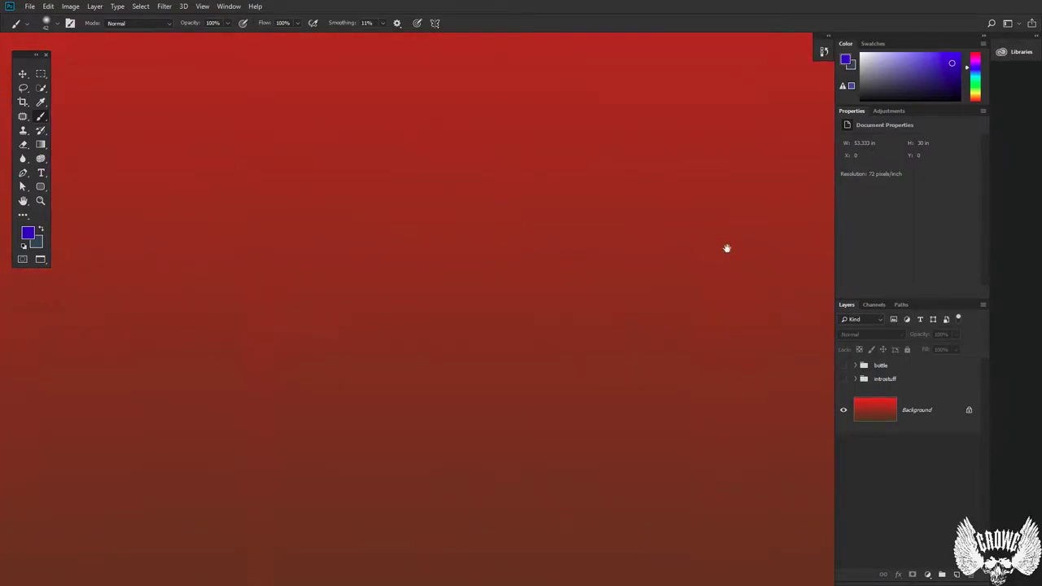
left_click_drag(727, 248, 498, 374)
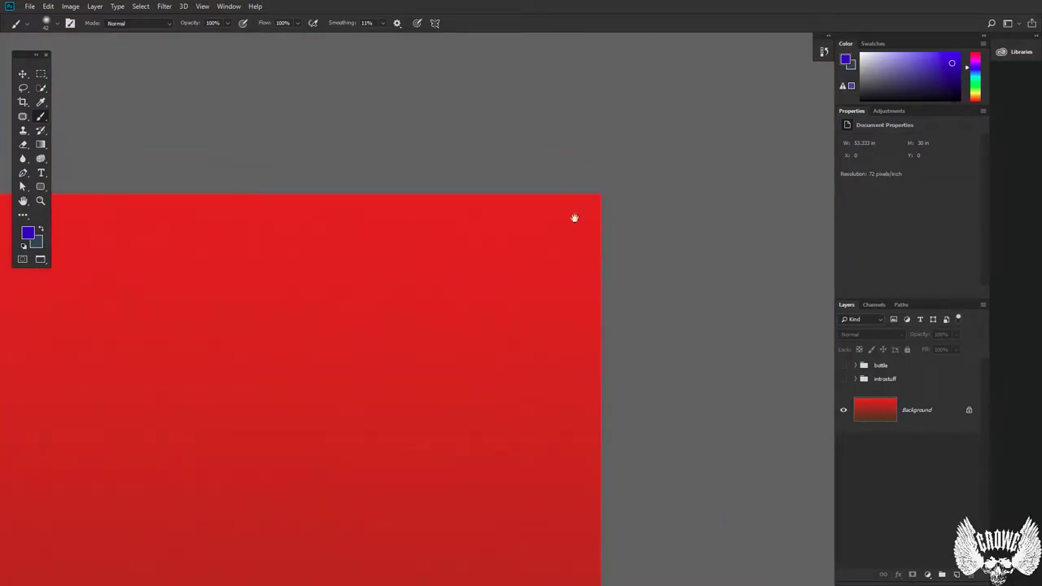
left_click_drag(317, 448, 526, 288)
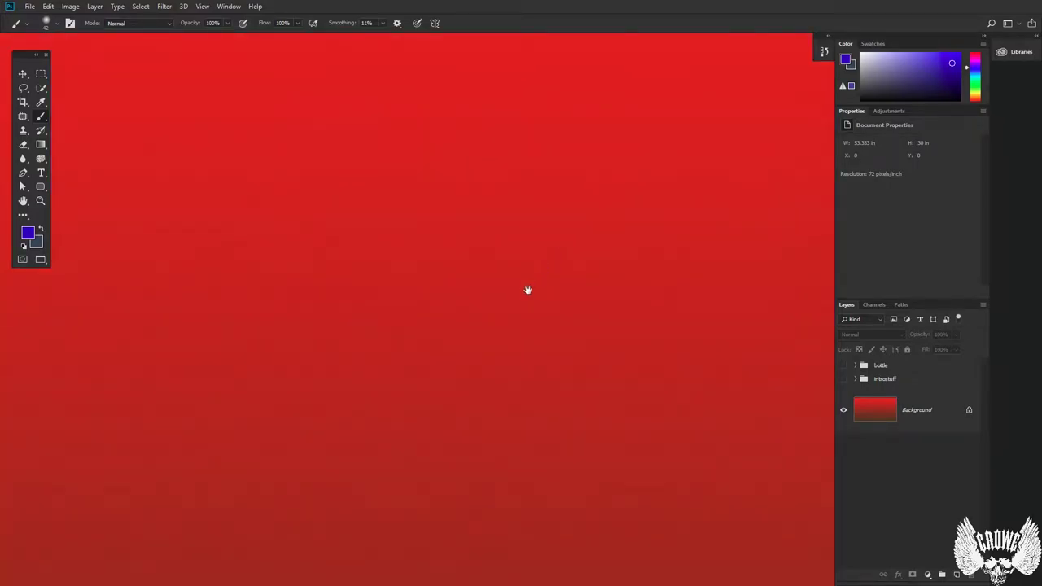
scroll(525, 293, "down", 2)
scroll(523, 295, "down", 1)
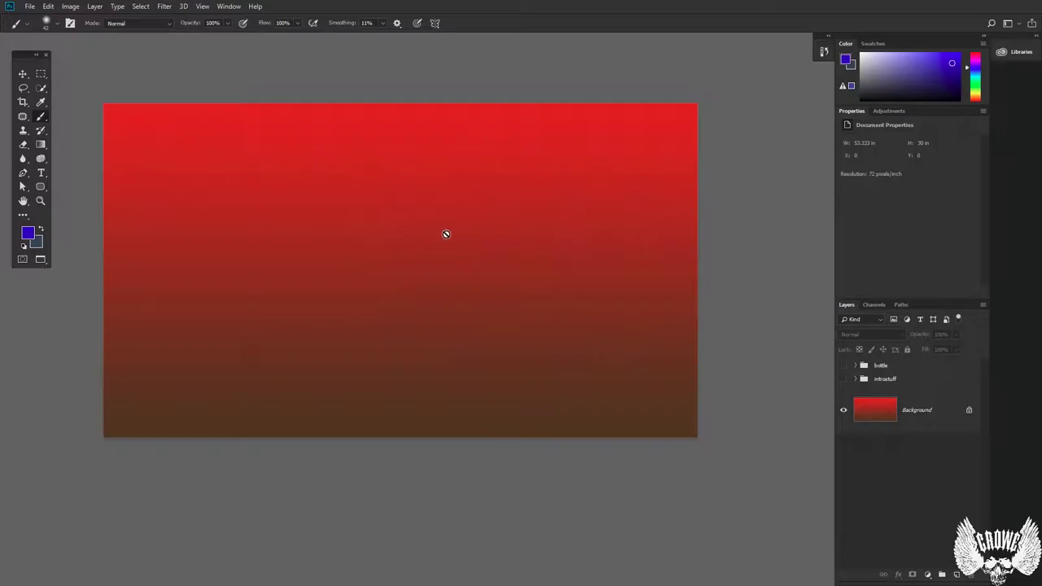
key("f")
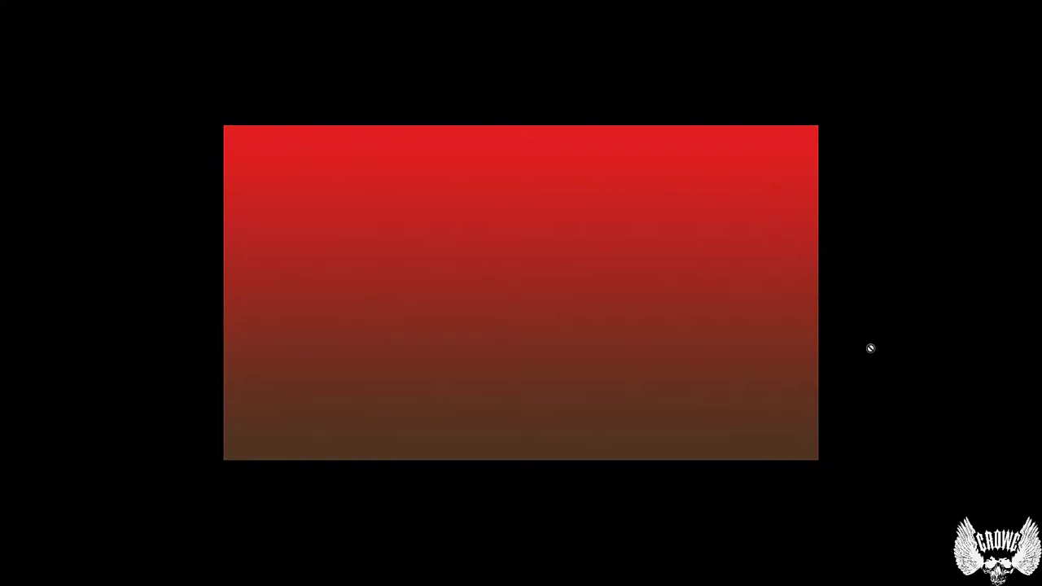
Bring menus and panels back, pan the canvas left, then return to Standard Screen Mode.
key("f")
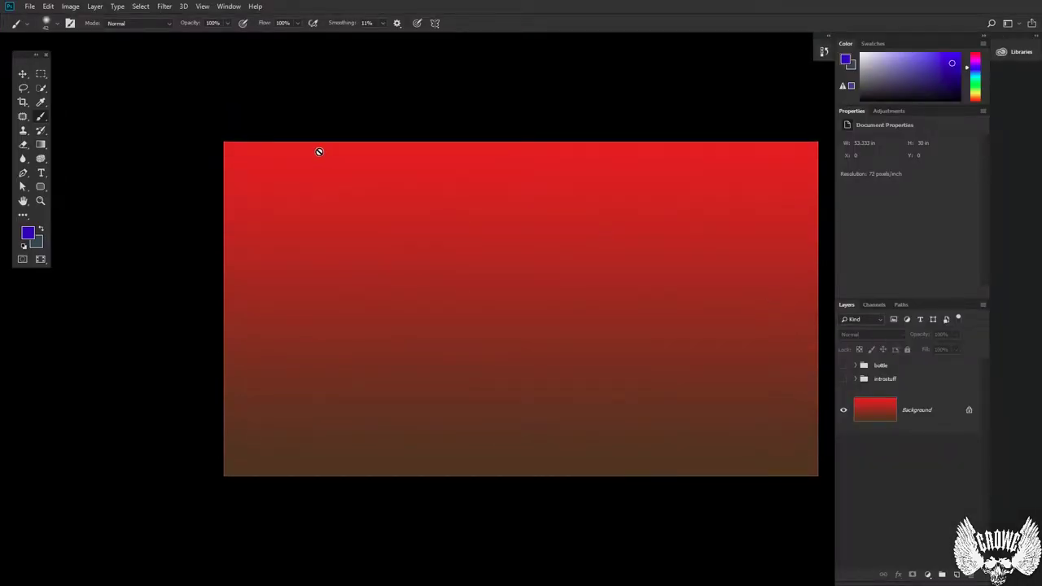
left_click_drag(612, 108, 470, 132)
key("f")
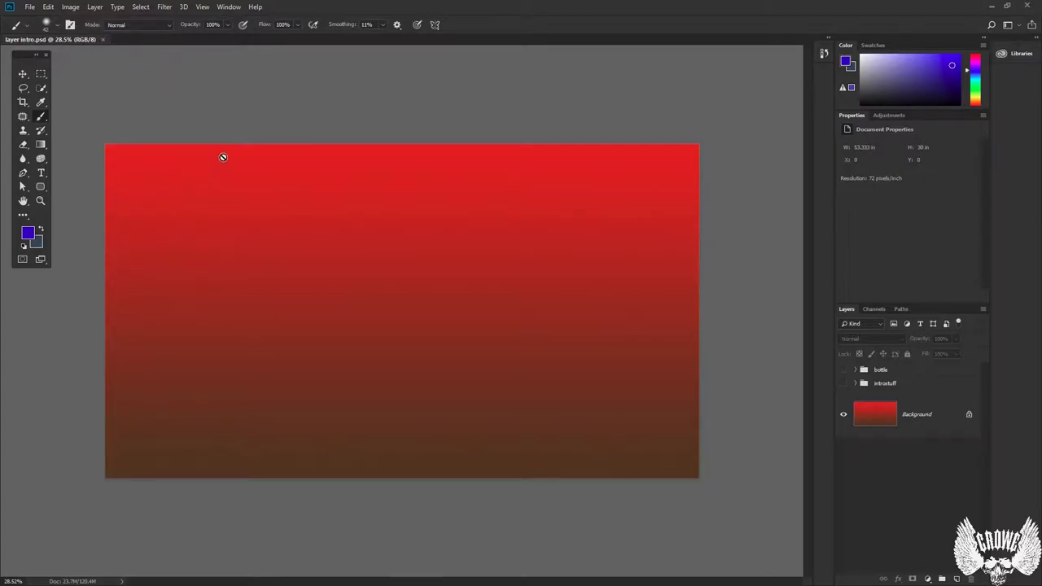
left_click(44, 258)
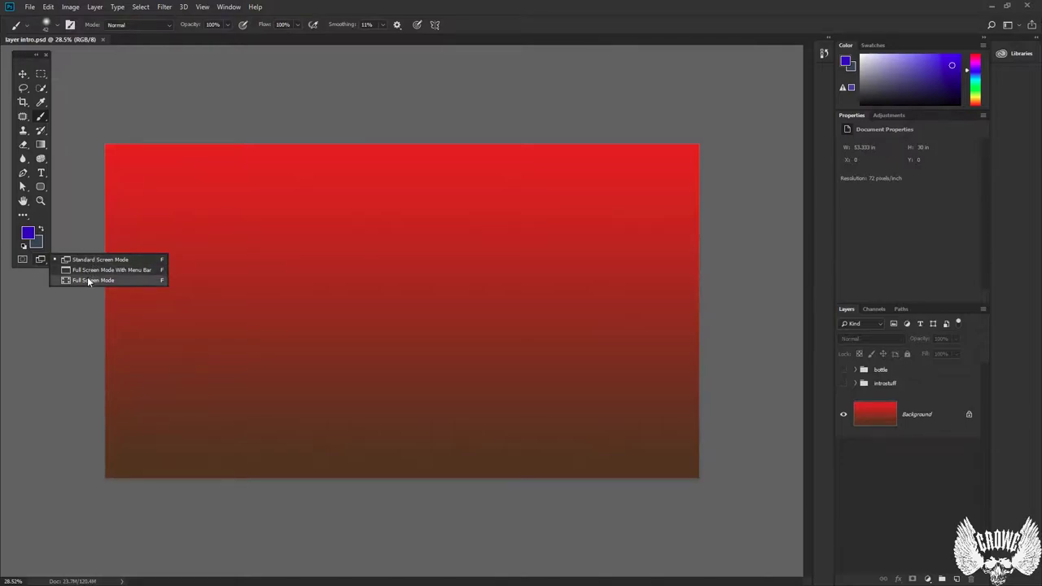
left_click(41, 261)
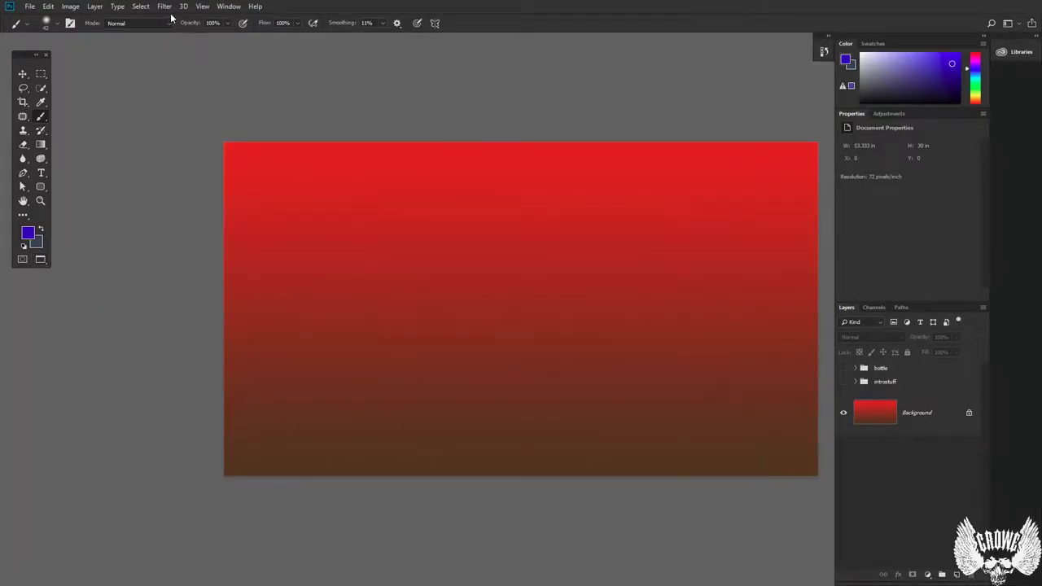
left_click(202, 7)
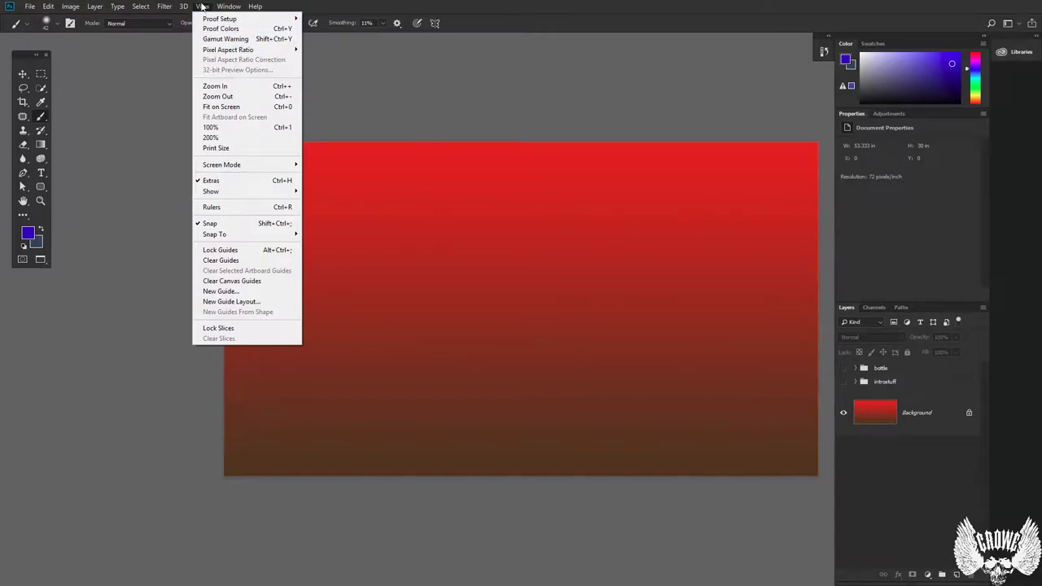
mouse_move(215, 167)
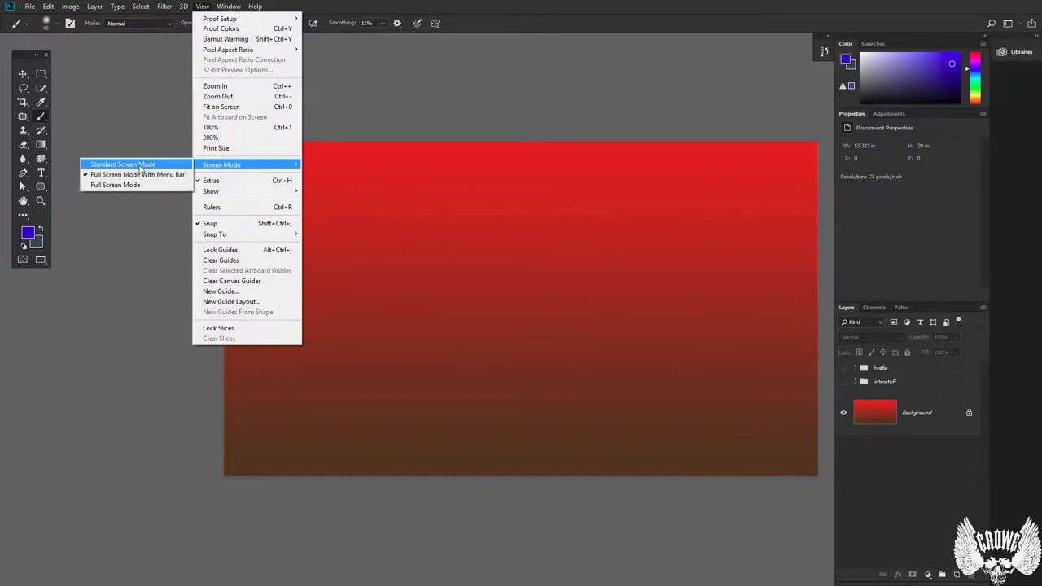
left_click(208, 6)
key("f")
key("f")
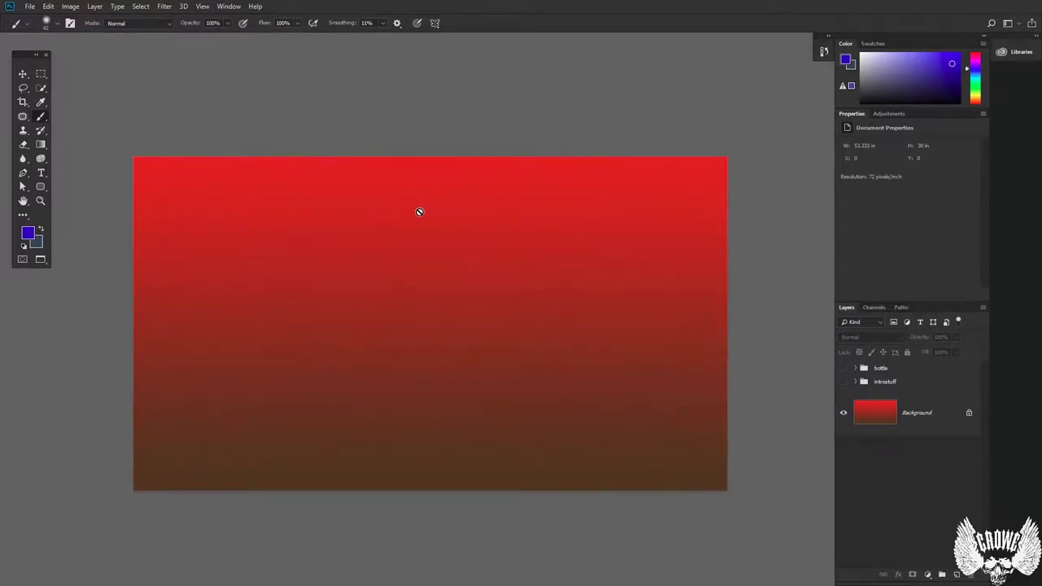
key("f")
key("f")
key("f")
key("f")
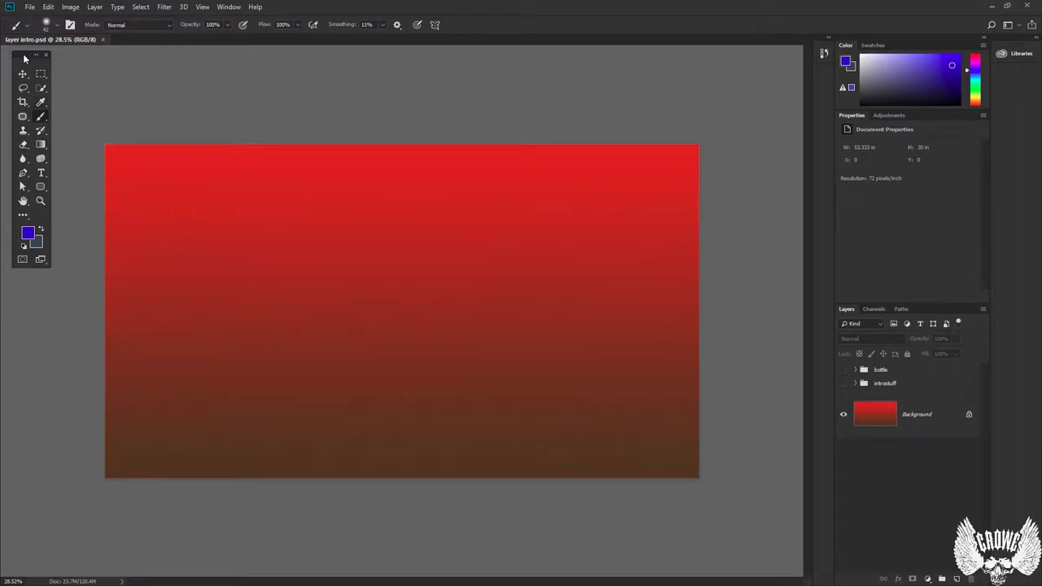
Nudge the floating Tools panel slightly lower and right, and make the Hand tool active.
mouse_move(24, 59)
left_mouse_down()
mouse_move(29, 73)
mouse_move(27, 63)
left_mouse_up()
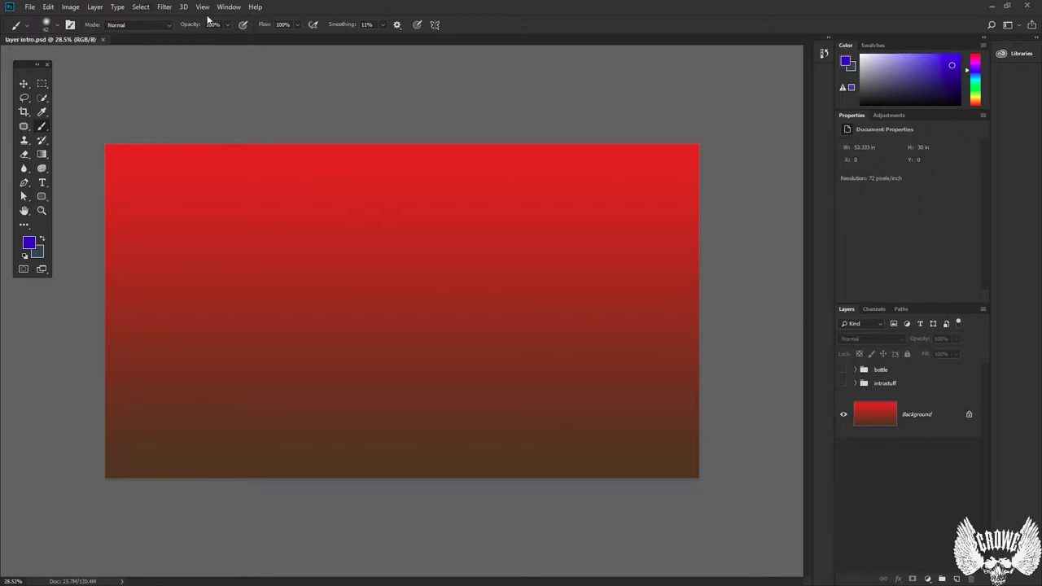
left_click(1016, 27)
left_click(1020, 29)
left_click(25, 211)
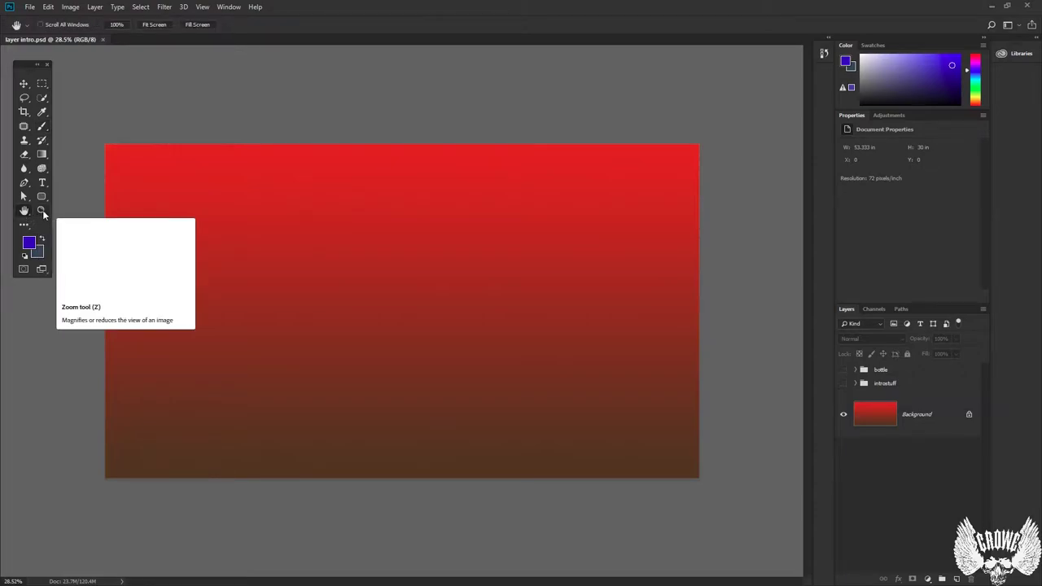
left_click(42, 211)
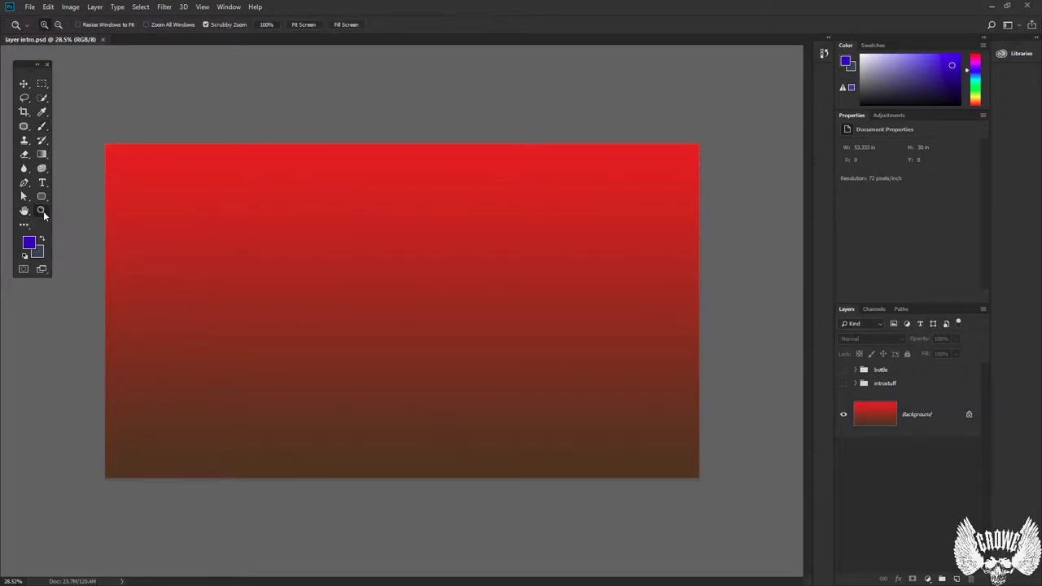
left_click(24, 212)
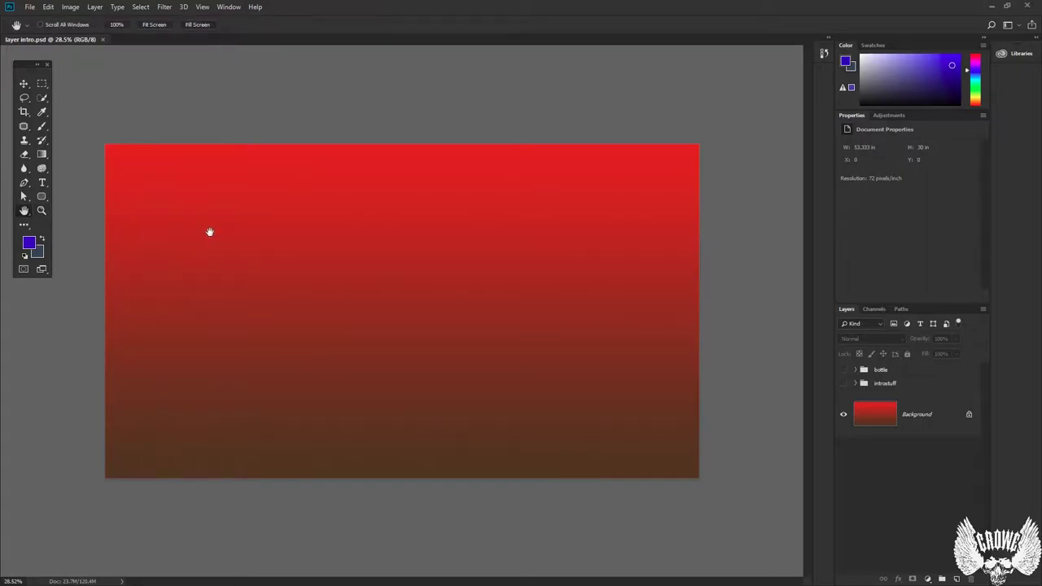
Turn on the introstuff group and view it in full screen mode, fitted on screen.
left_click(843, 385)
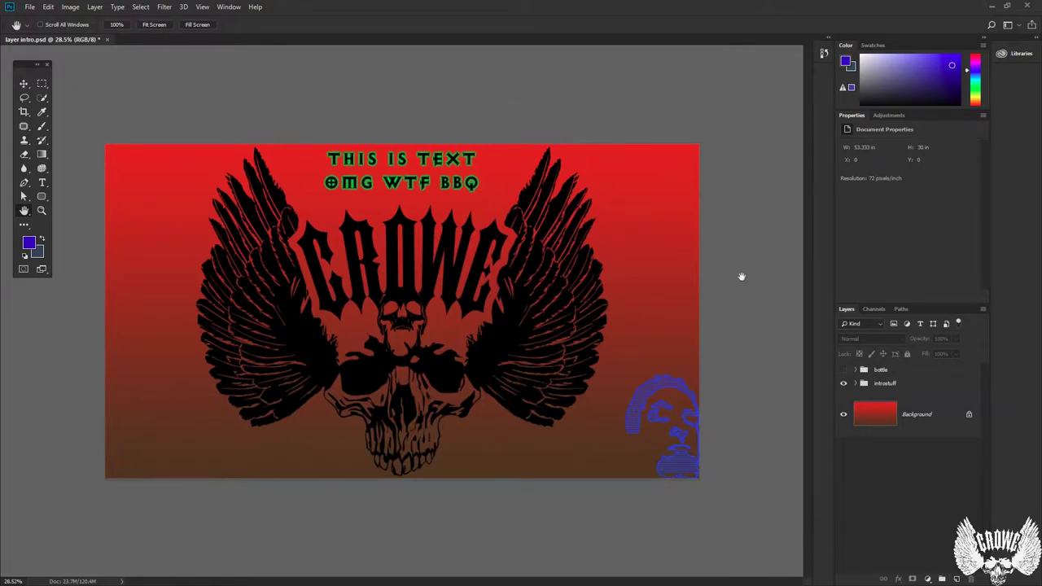
key("f")
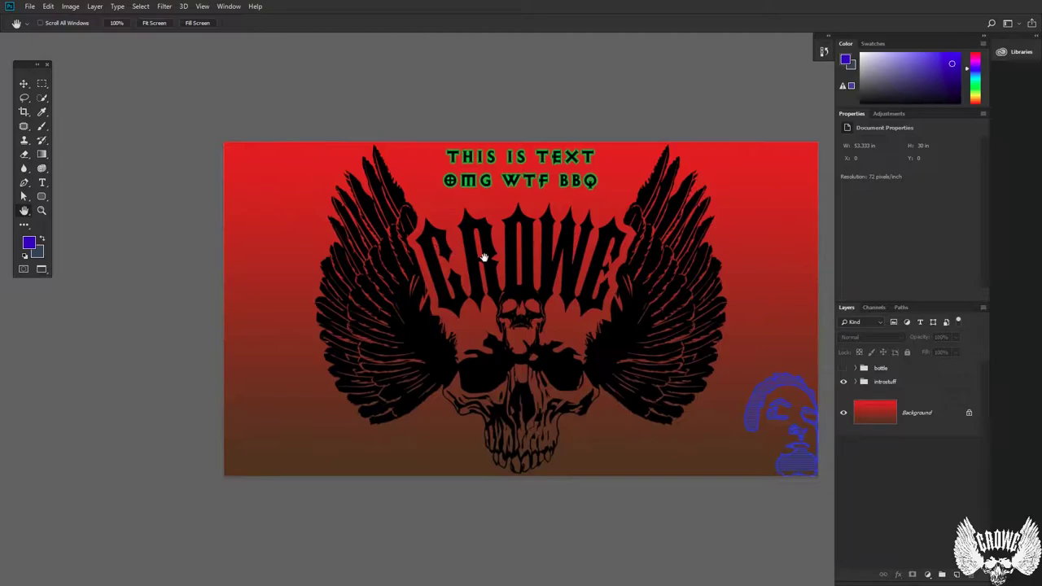
left_click_drag(600, 285, 210, 181)
key("ctrl+0")
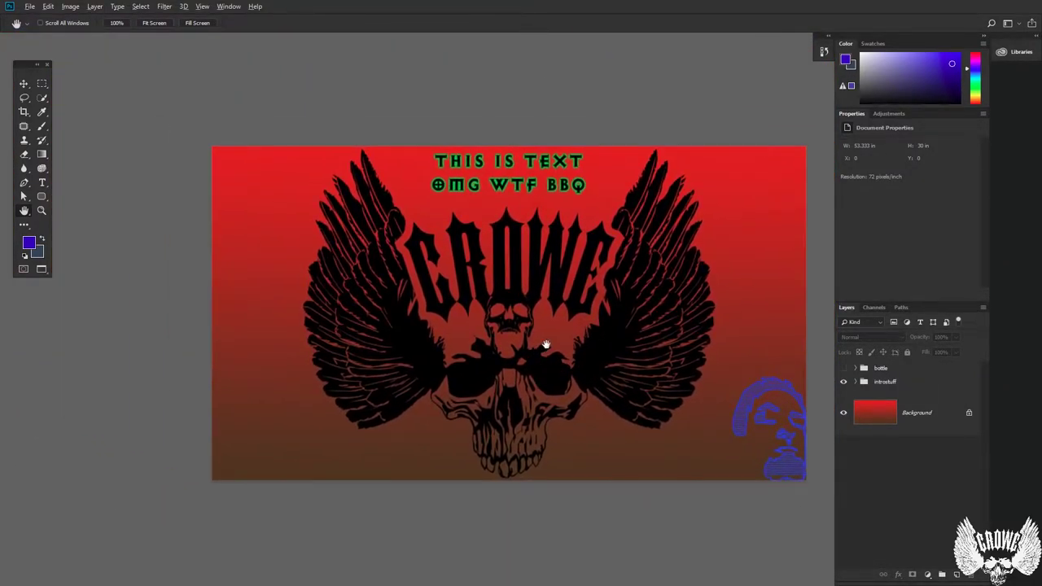
Zoom in and pan across the CROWE lettering, right wing, WTF BBQ text and skull.
scroll(545, 337, "up", 4)
left_click_drag(663, 138, 504, 318)
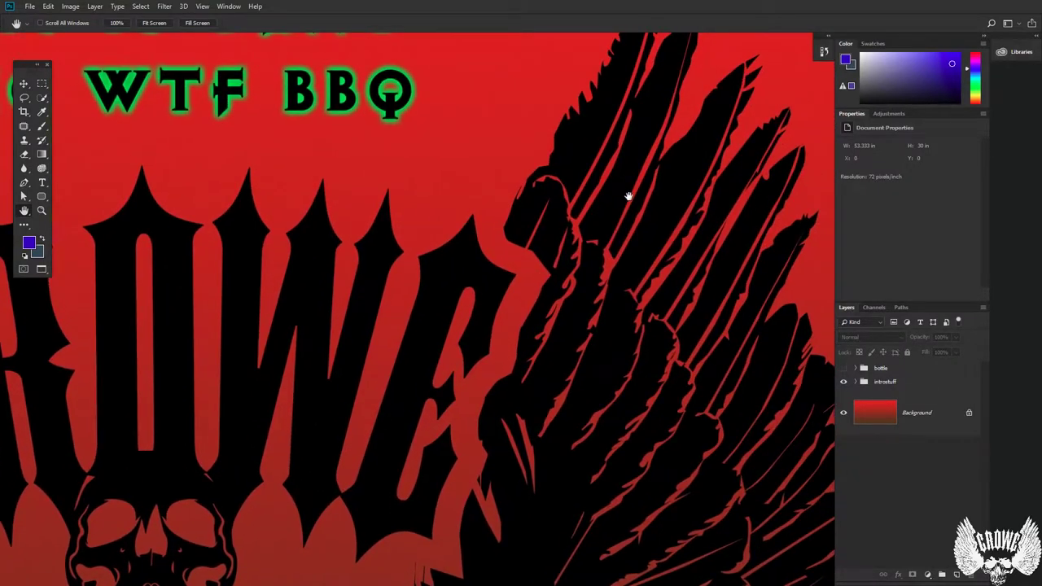
left_click_drag(629, 197, 477, 310)
left_click_drag(633, 325, 375, 365)
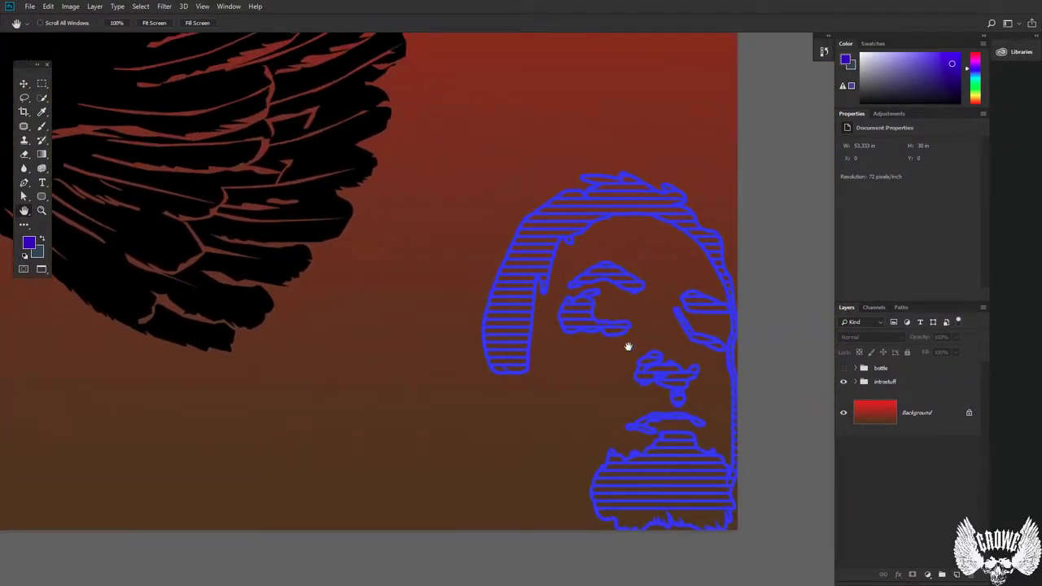
mouse_move(382, 214)
left_mouse_down()
mouse_move(451, 272)
mouse_move(667, 349)
mouse_move(714, 442)
mouse_move(495, 407)
mouse_move(477, 504)
mouse_move(456, 447)
mouse_move(549, 195)
mouse_move(410, 415)
mouse_move(437, 282)
mouse_move(416, 195)
mouse_move(430, 293)
mouse_move(393, 206)
left_mouse_up()
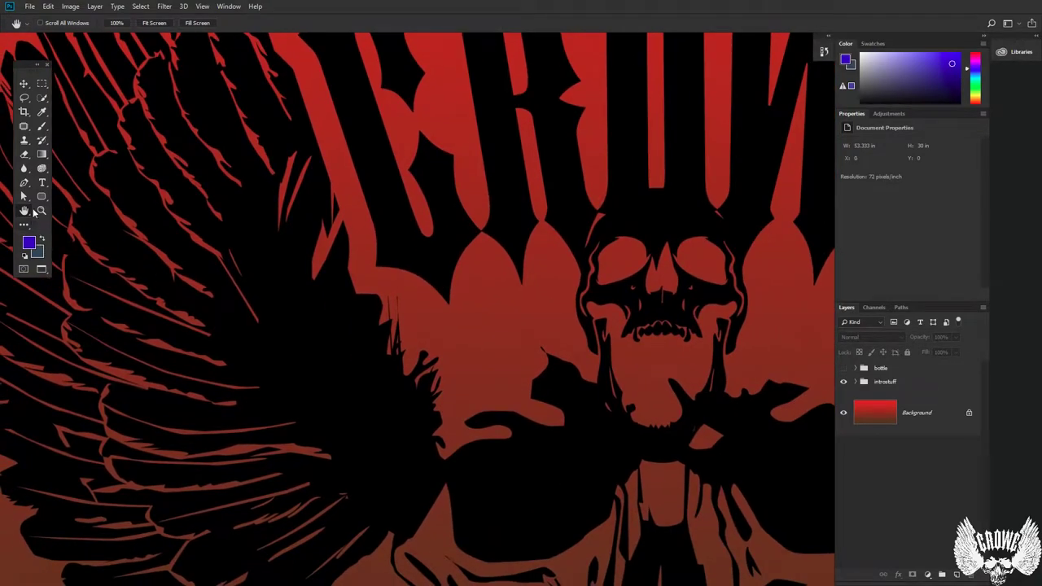
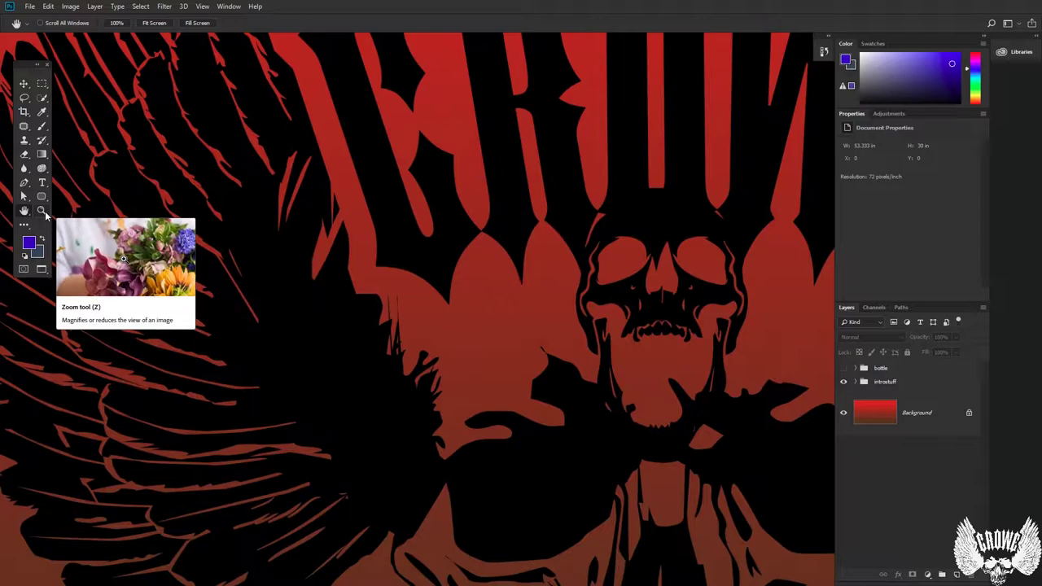
Zoom in on the crown shapes, pan up to the green text, then zoom out to the full CROWE logo.
left_click(45, 210)
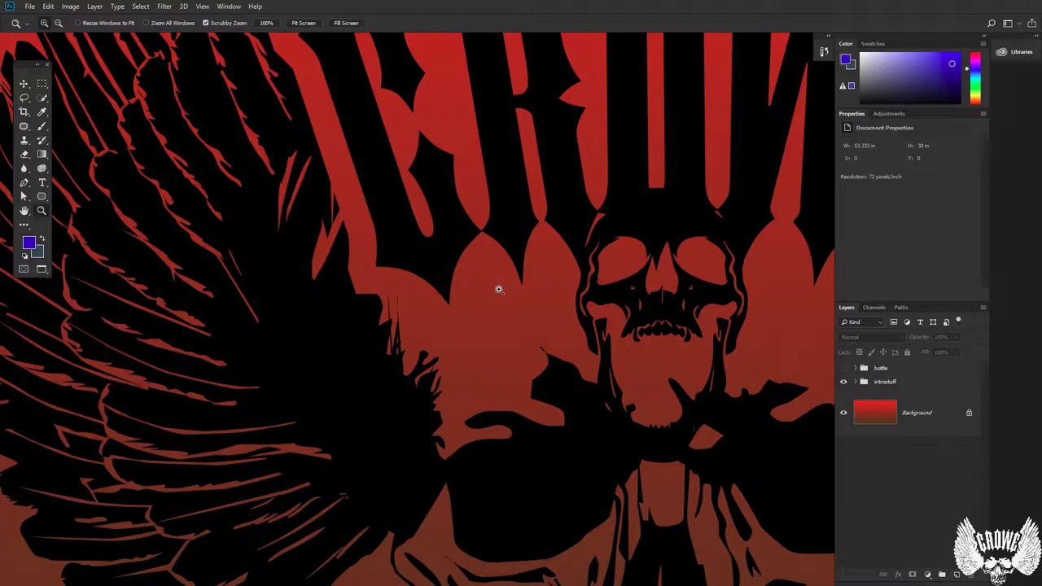
left_click_drag(501, 286, 568, 285)
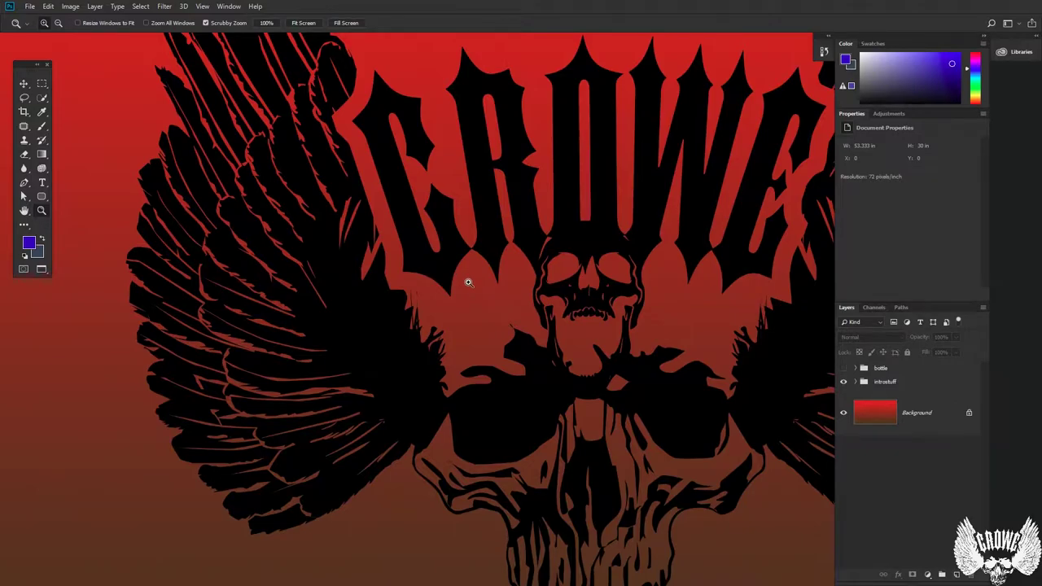
key("space")
left_click_drag(642, 324, 482, 285)
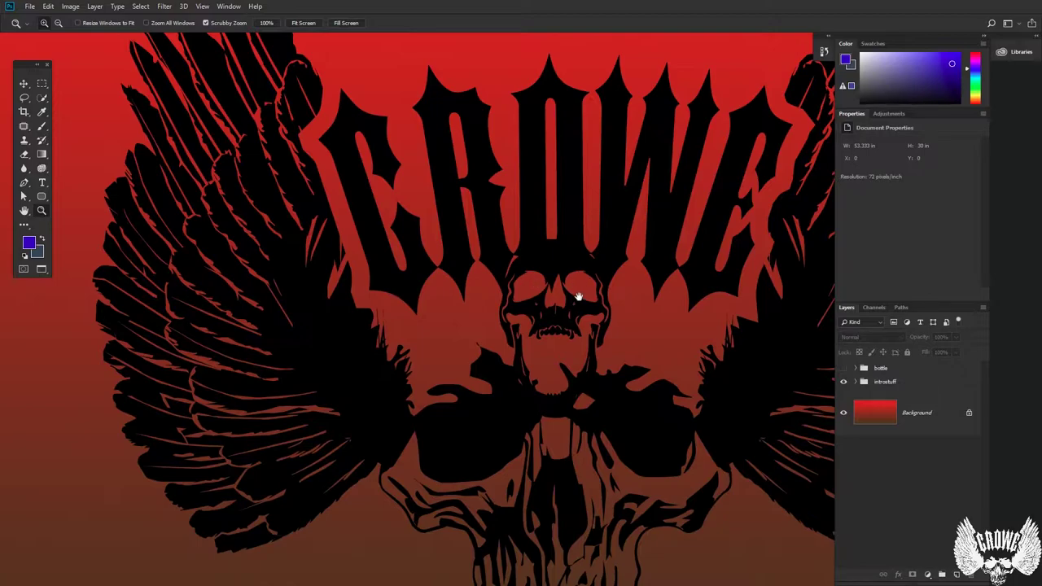
left_click_drag(576, 304, 511, 284)
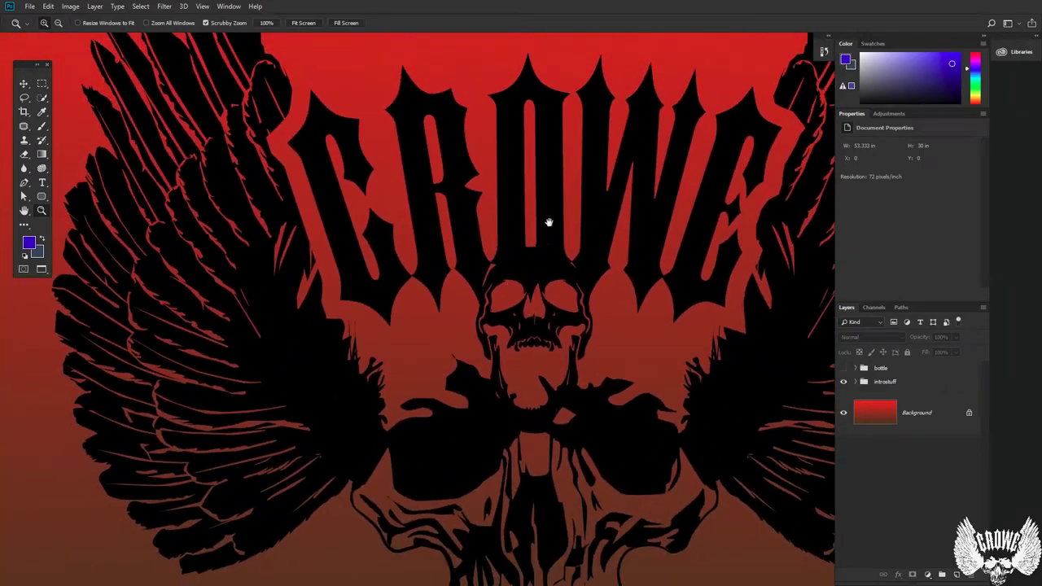
left_click_drag(548, 223, 448, 326)
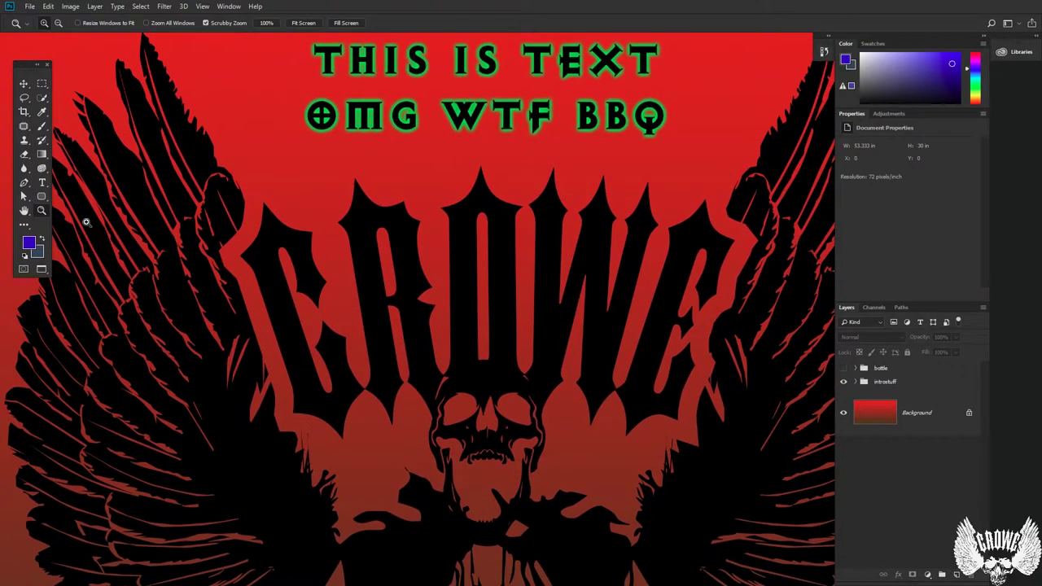
Draw a crop box over the lower-right corner and cancel the confirmation so it stays pending.
left_click(25, 115)
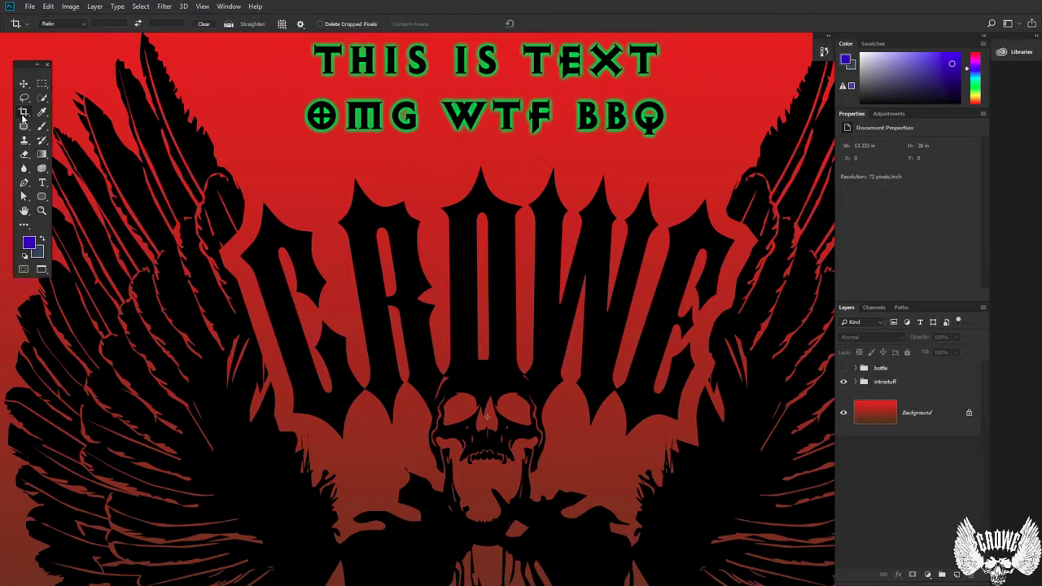
key("ctrl+minus")
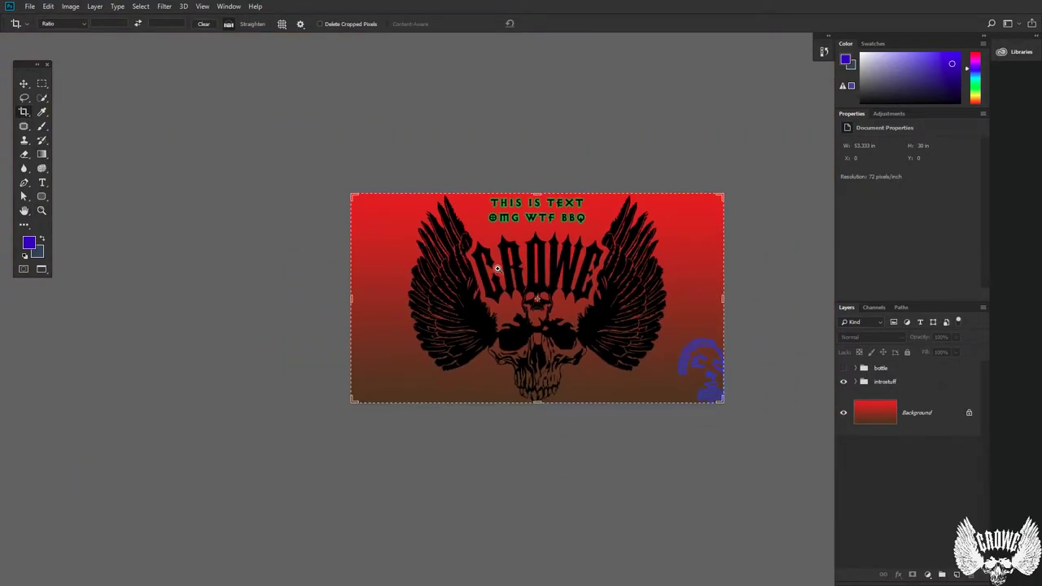
key("ctrl+plus")
left_click(279, 179)
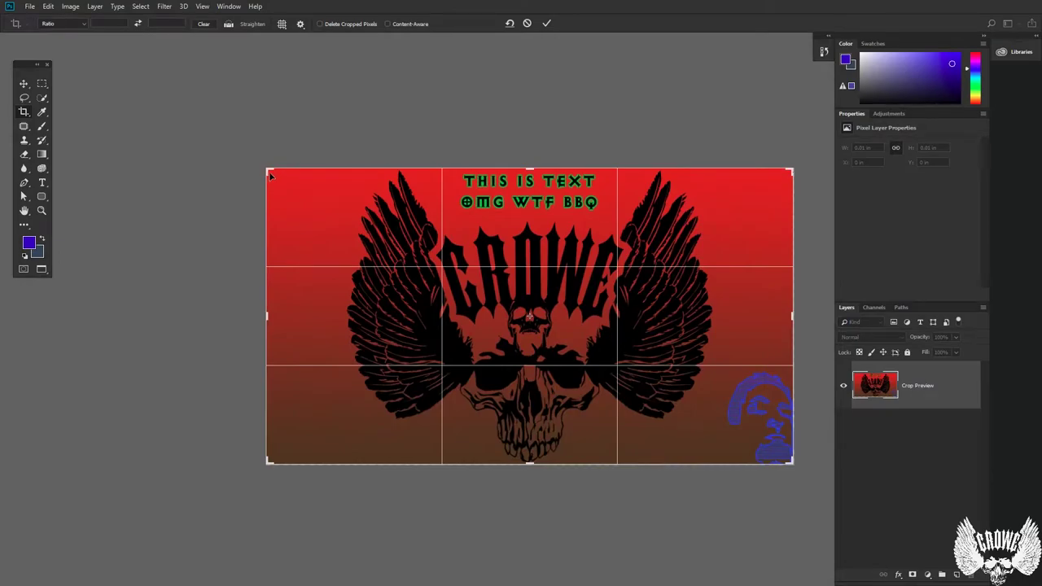
left_click_drag(271, 175, 462, 253)
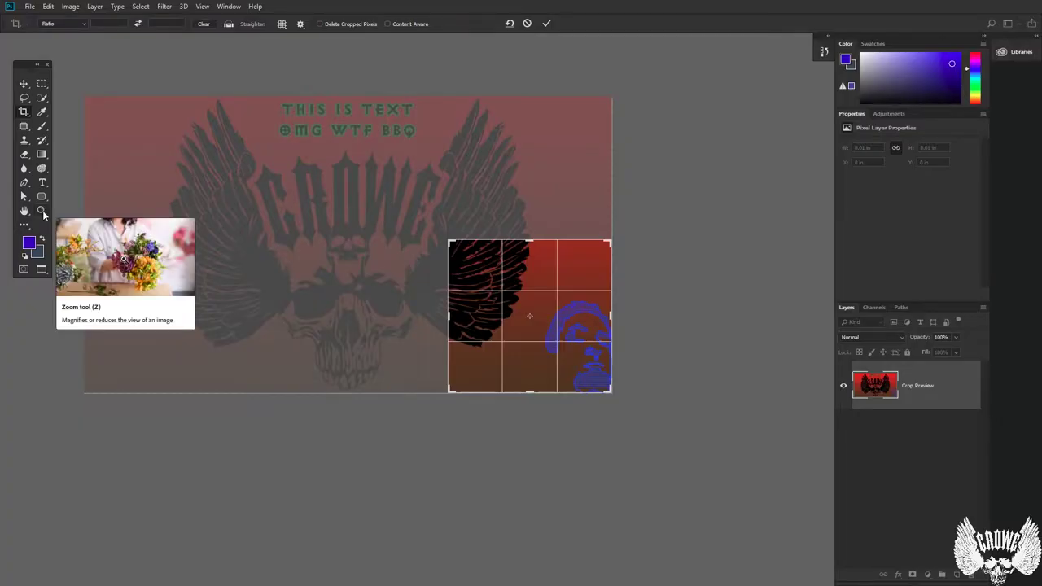
left_click(42, 211)
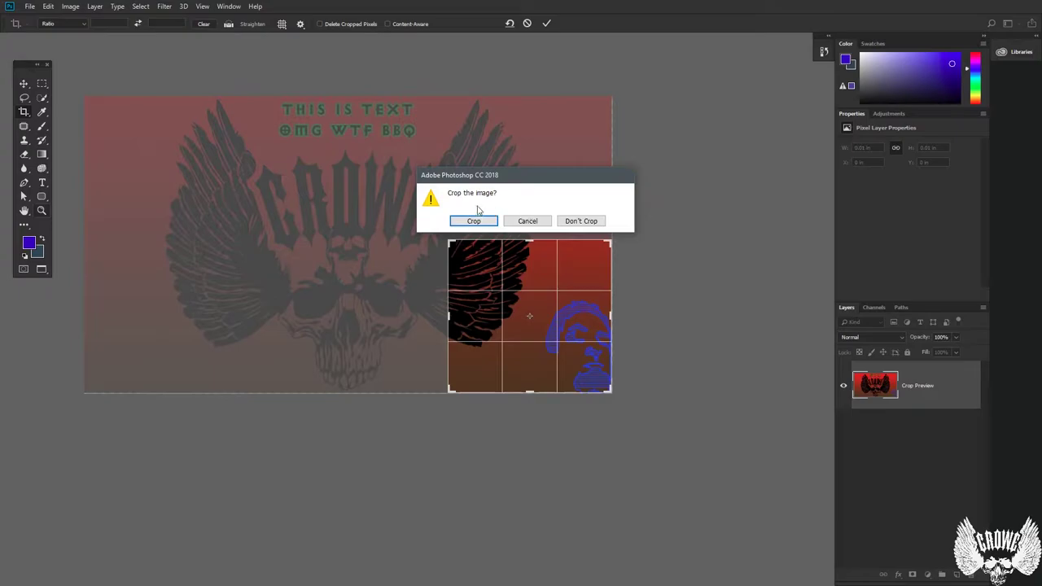
left_click(531, 222)
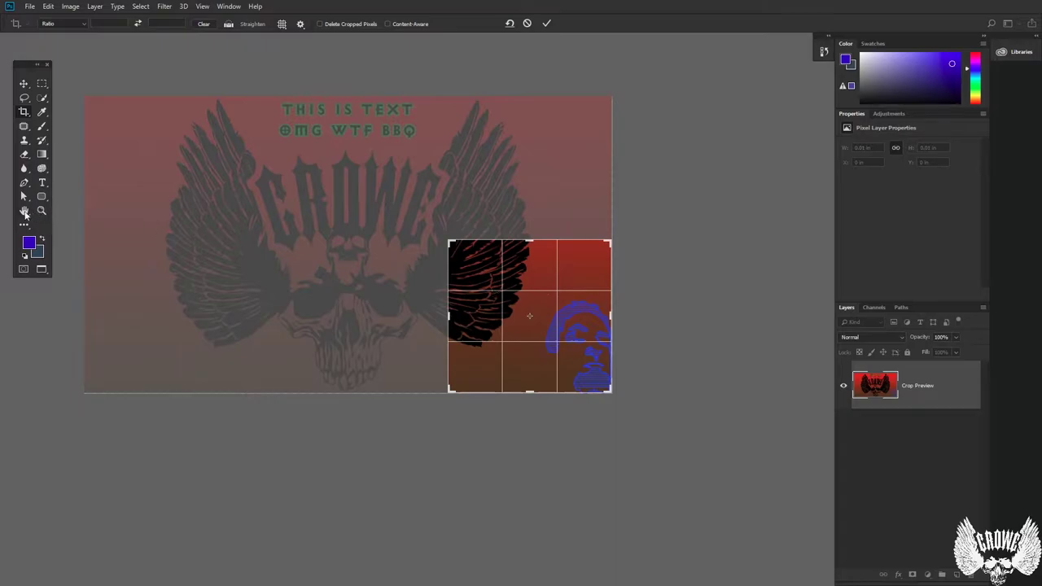
left_click(24, 214)
left_click(529, 221)
left_click_drag(490, 312, 563, 316)
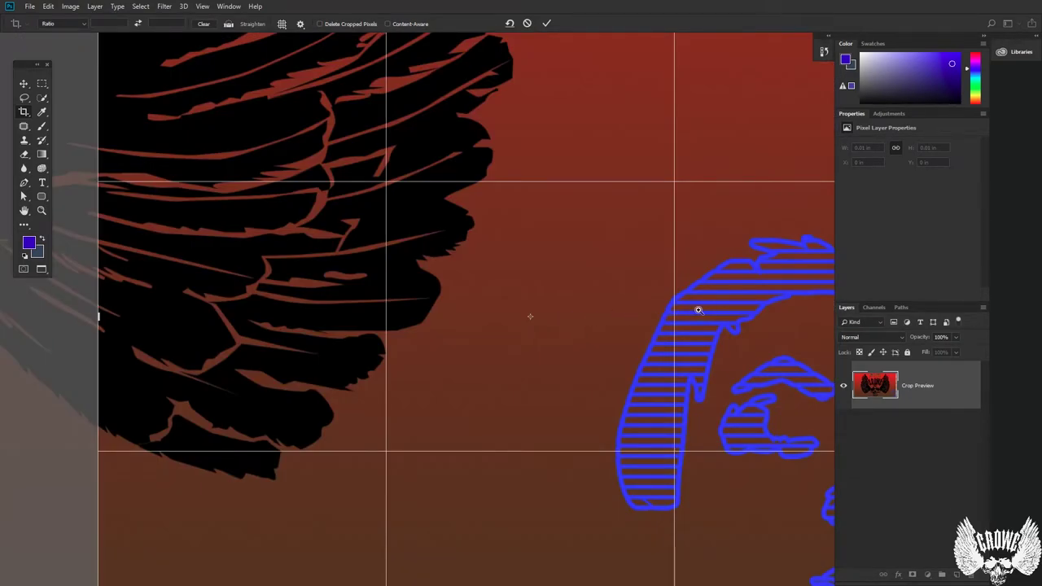
left_click_drag(702, 310, 671, 284)
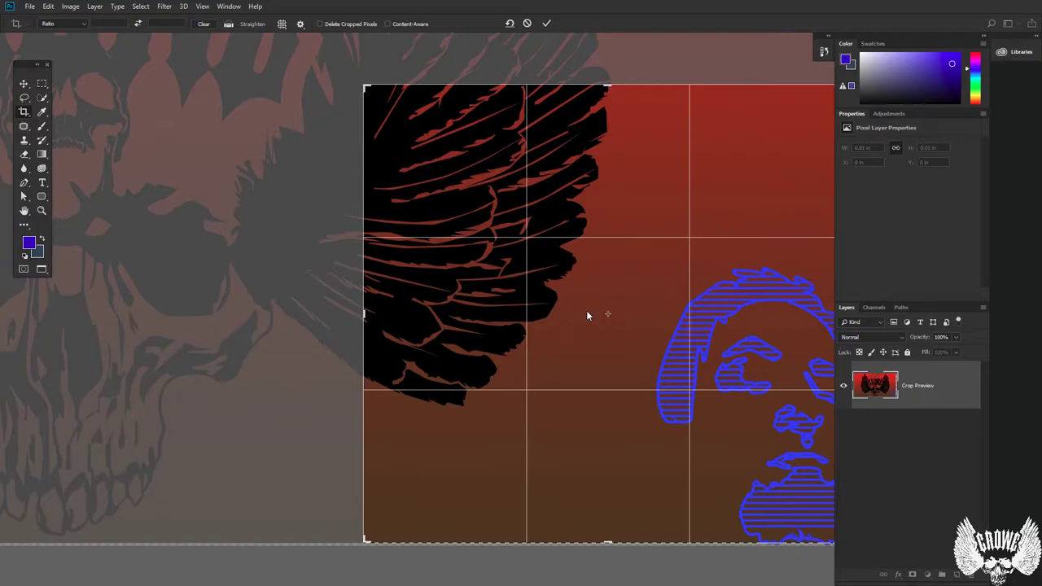
key("ctrl")
key("ctrl+minus")
scroll(599, 294, "up", 1)
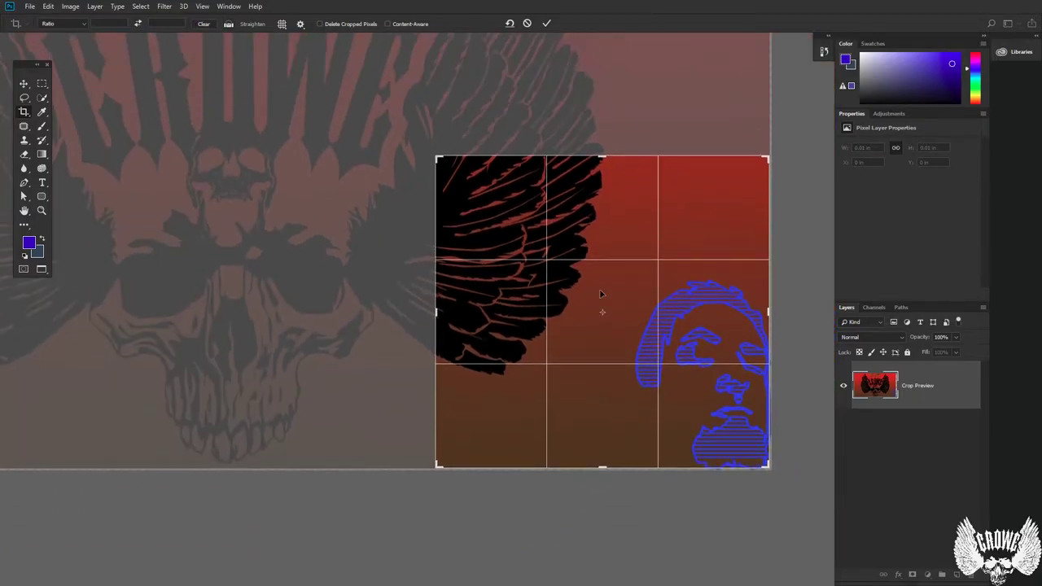
scroll(600, 297, "up", 1)
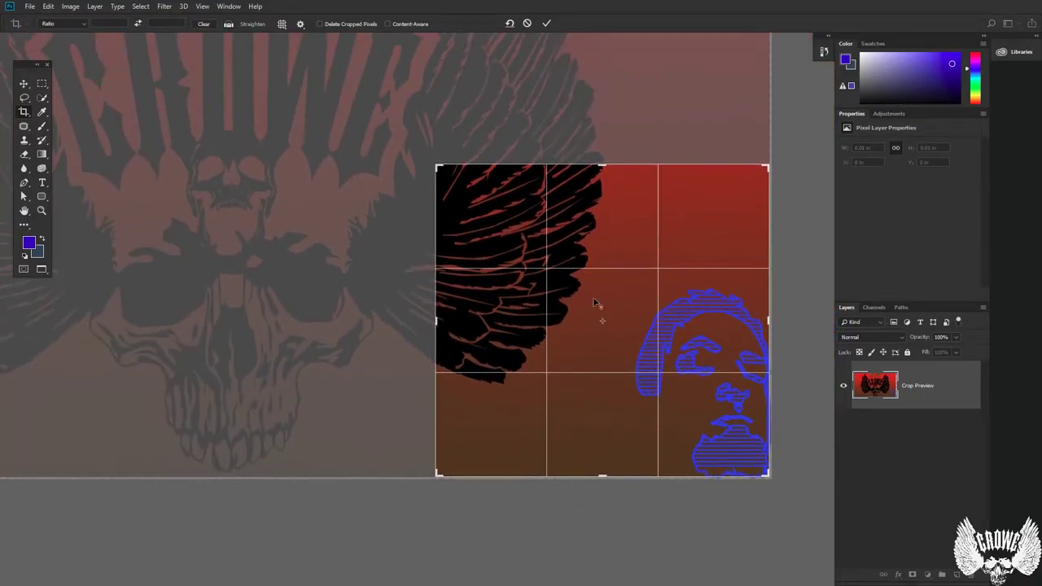
scroll(595, 305, "down", 6)
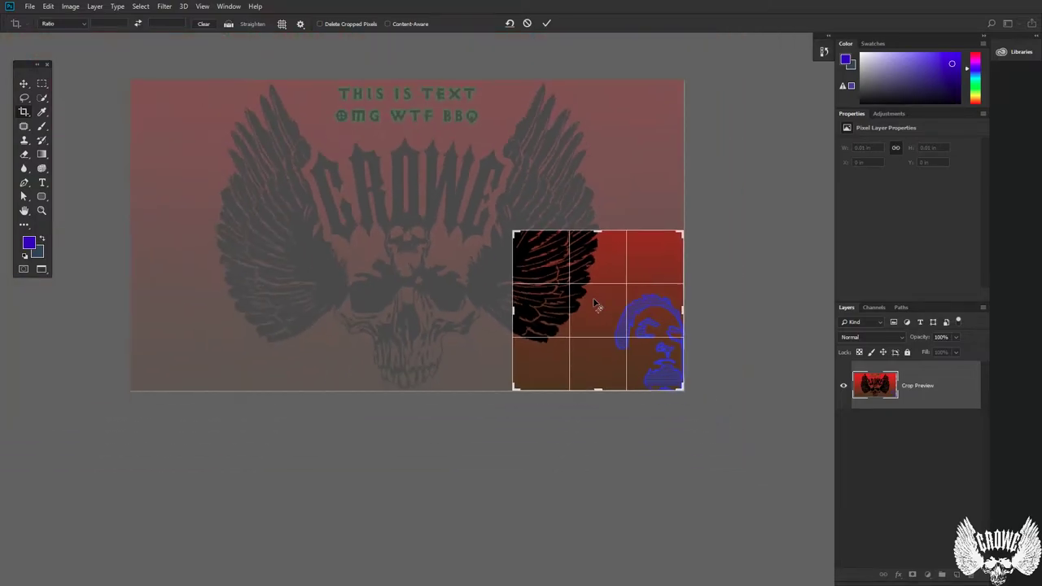
scroll(606, 323, "up", 3)
scroll(606, 323, "up", 10)
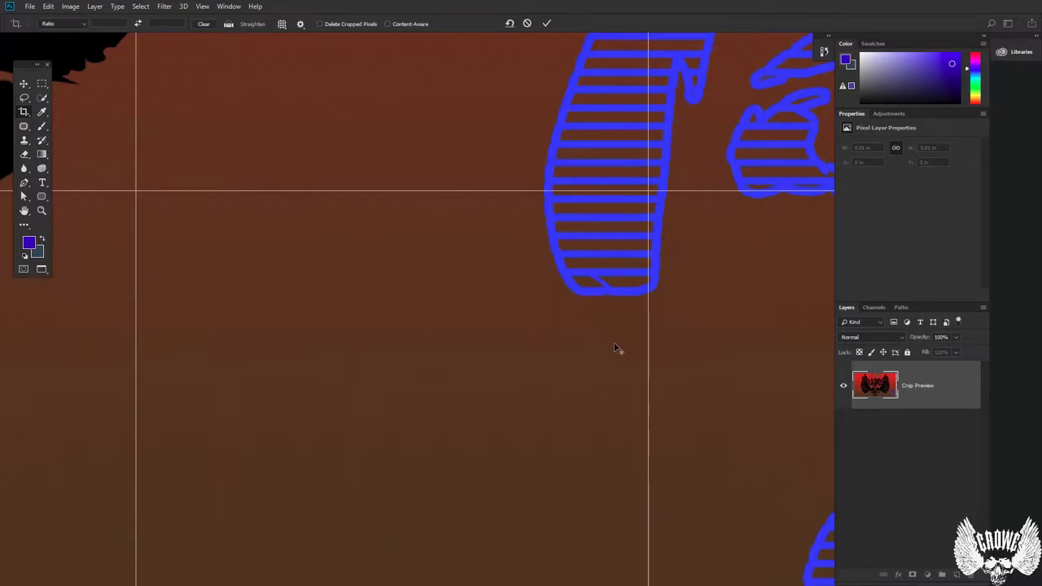
scroll(616, 348, "down", 5)
scroll(617, 347, "up", 5)
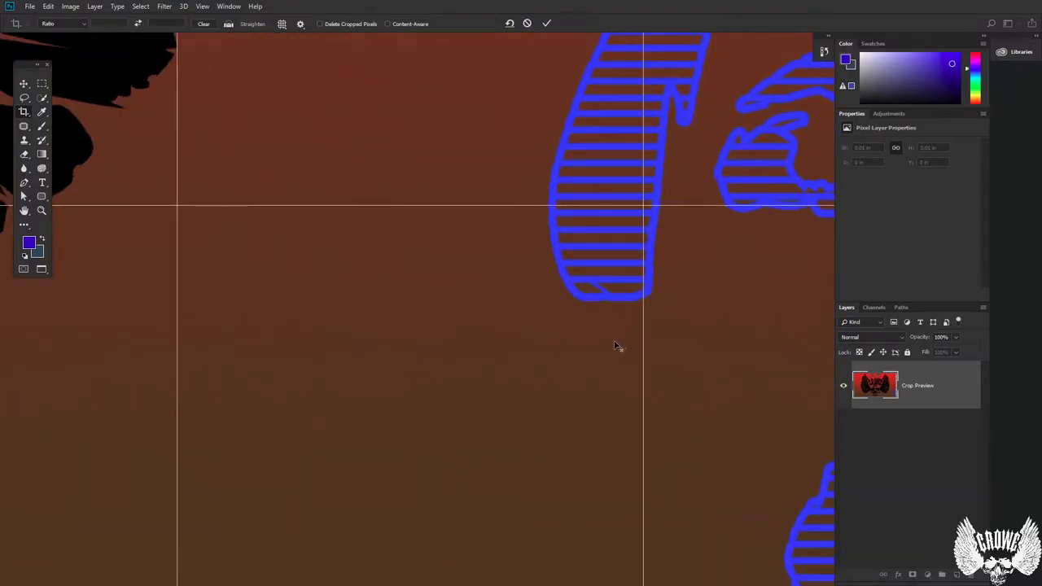
scroll(606, 323, "down", 6)
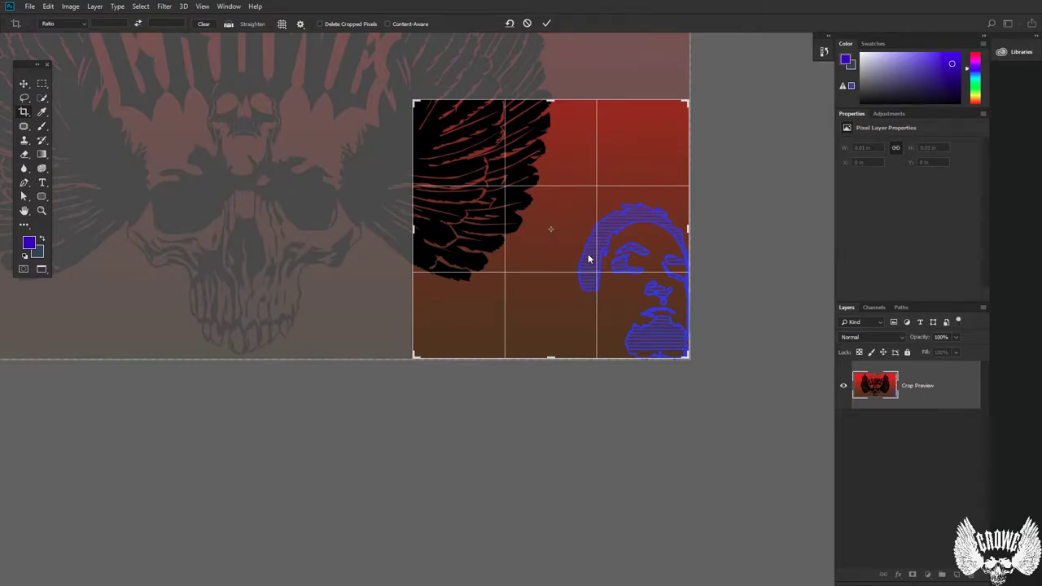
key("alt+space")
key("Escape")
left_click_drag(548, 165, 721, 377)
left_click_drag(737, 412, 577, 363)
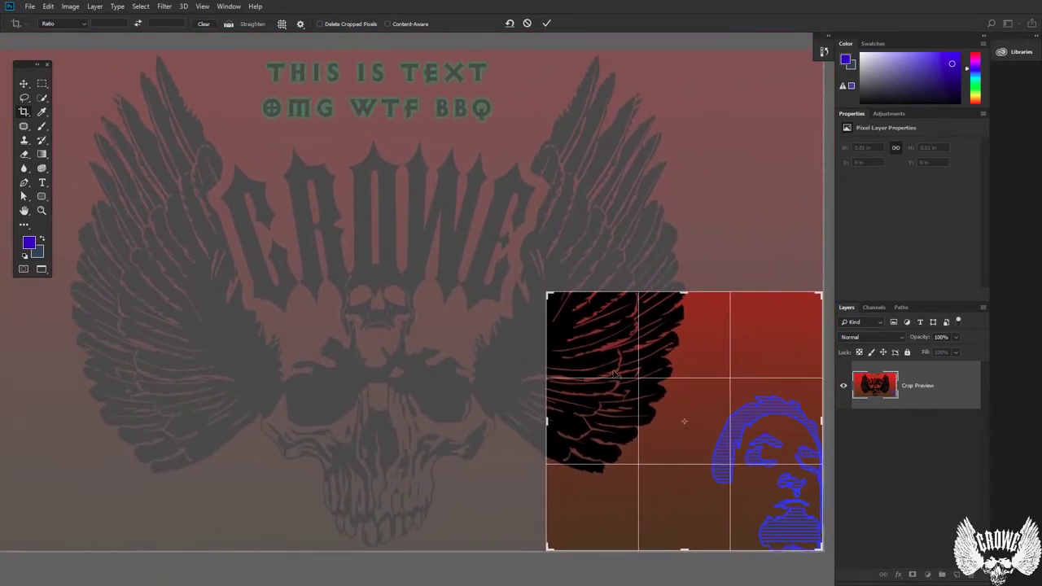
left_click_drag(599, 389, 588, 360)
left_click_drag(305, 240, 438, 281)
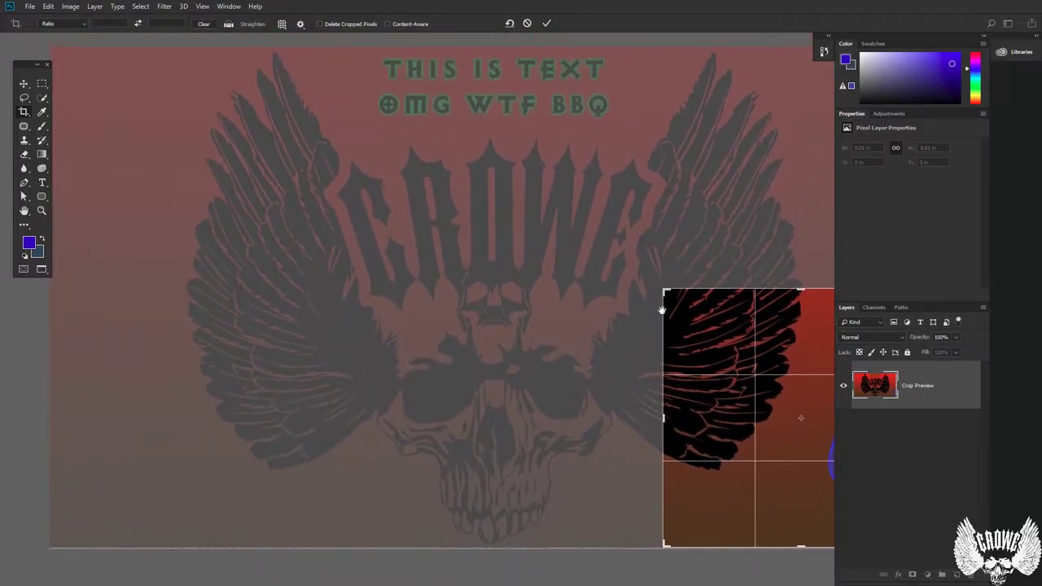
left_click_drag(661, 309, 561, 329)
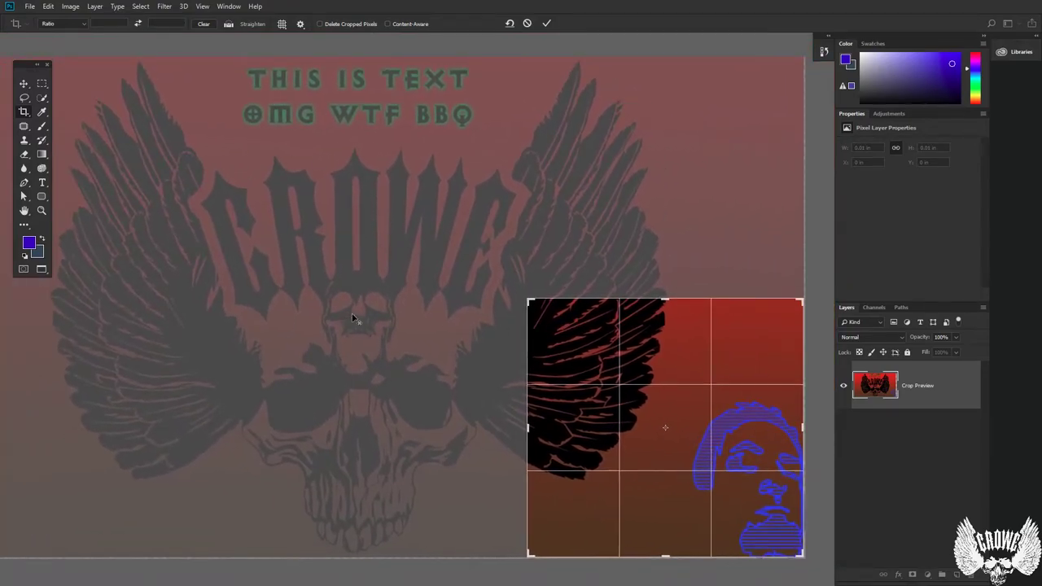
Zoom in and out repeatedly to inspect the pending crop region.
scroll(353, 316, "up", 2)
scroll(361, 325, "down", 5)
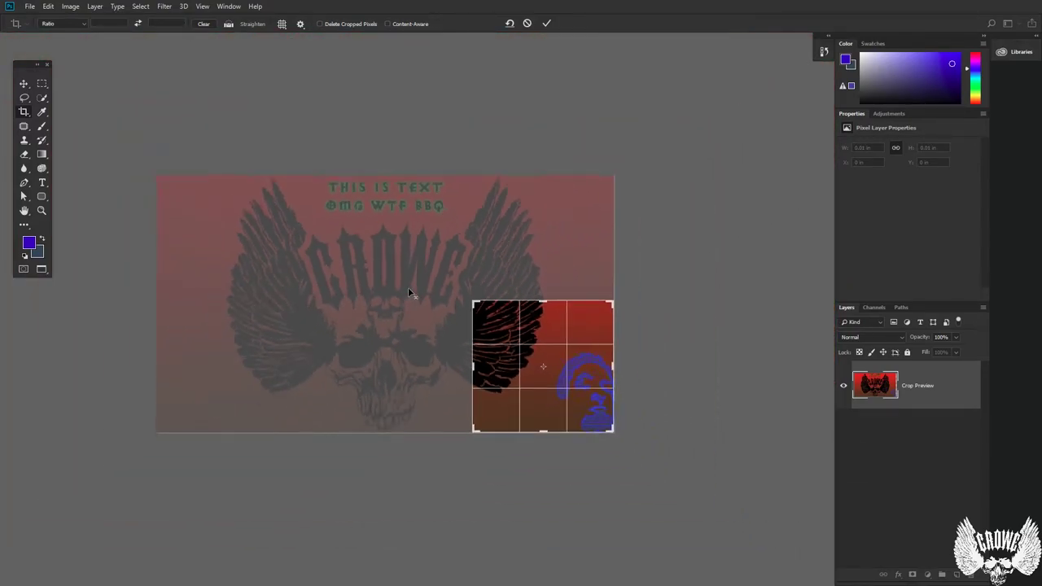
scroll(409, 289, "up", 3)
scroll(411, 297, "down", 3)
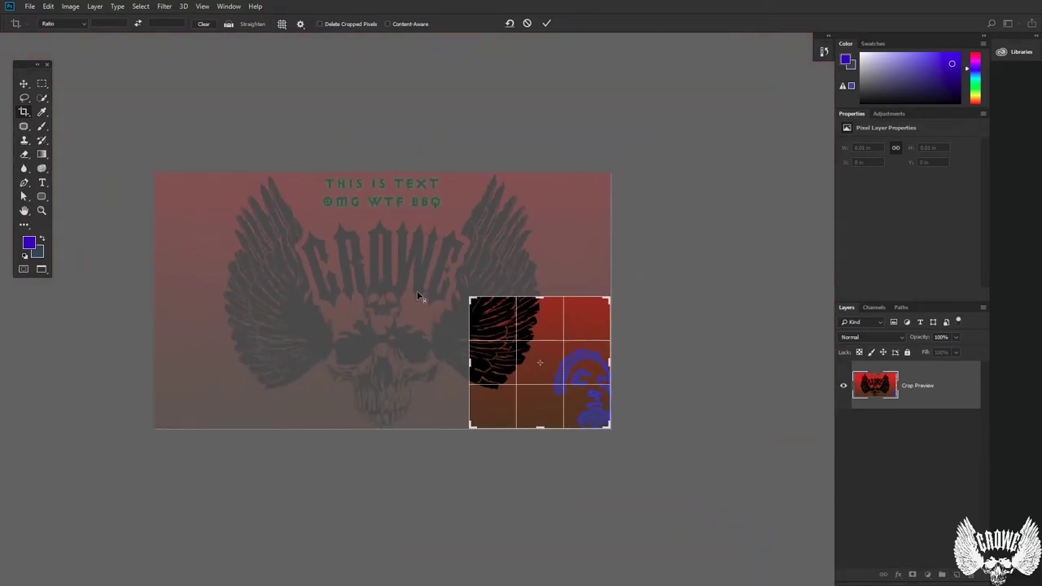
scroll(418, 293, "up", 3)
scroll(431, 301, "down", 3)
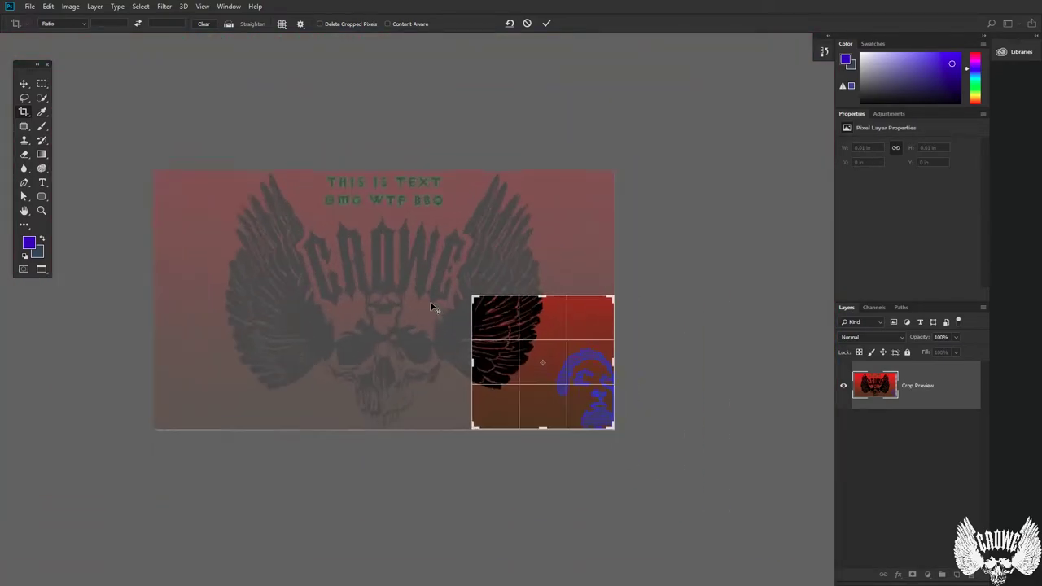
scroll(431, 305, "up", 3)
key("alt+space")
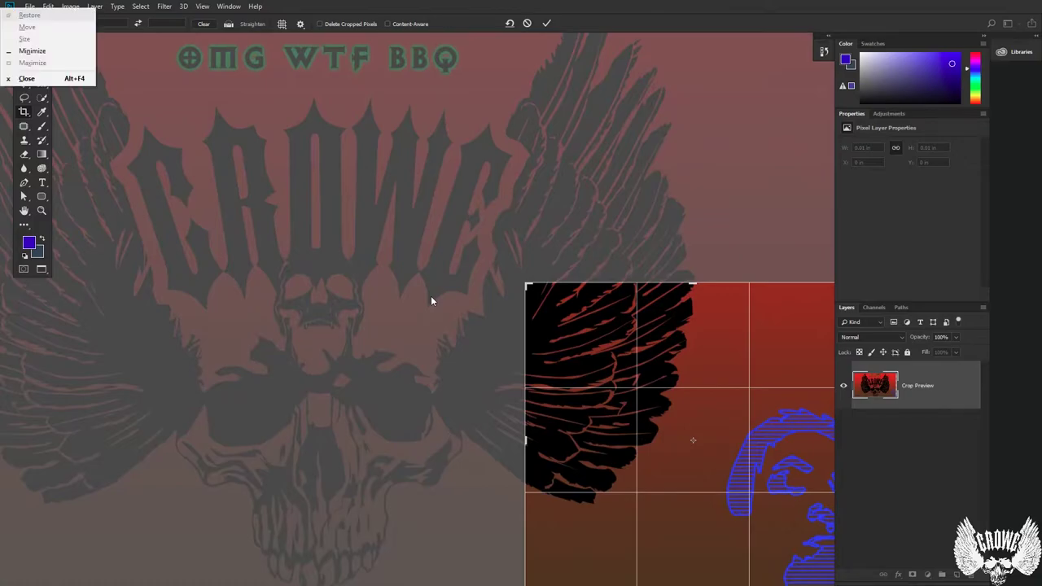
key("Escape")
scroll(606, 256, "down", 4)
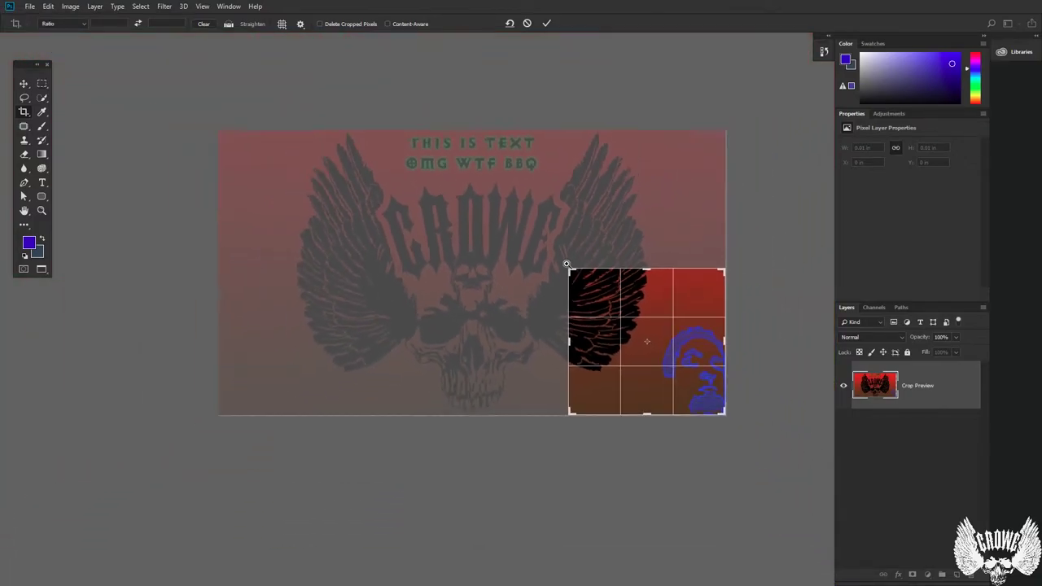
scroll(586, 269, "up", 5)
scroll(554, 269, "down", 4)
scroll(555, 269, "up", 3)
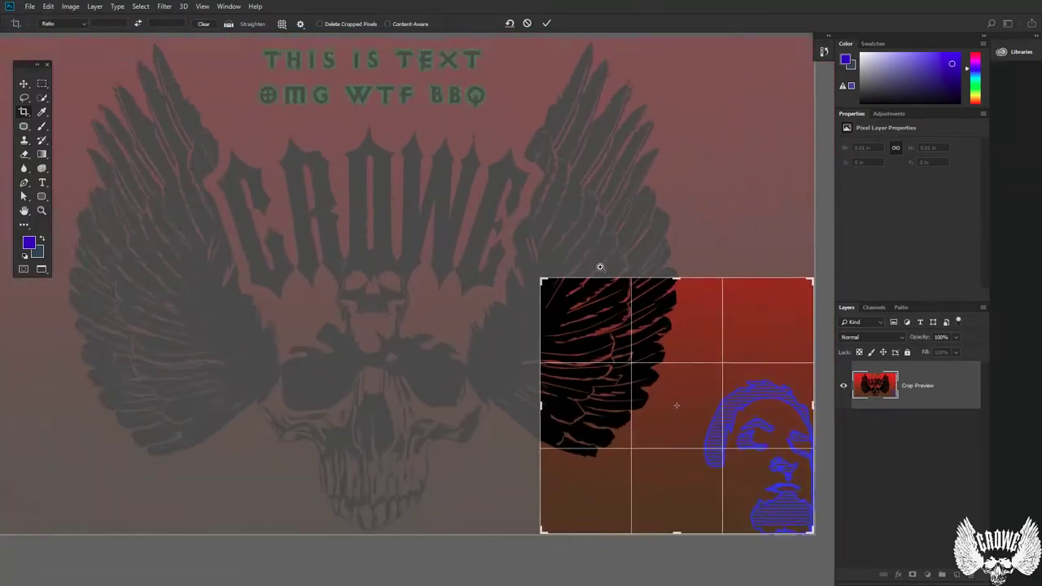
scroll(569, 267, "down", 2)
scroll(582, 267, "up", 3)
scroll(595, 265, "down", 2)
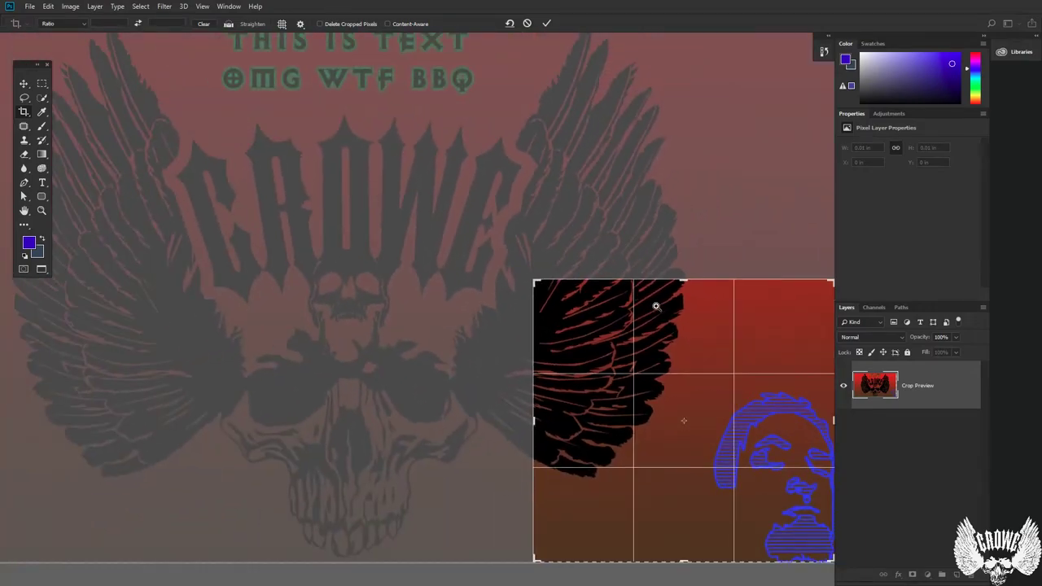
Pan around the crop box over the wing tip and blue face, then recentre the canvas.
left_click_drag(637, 272, 533, 230)
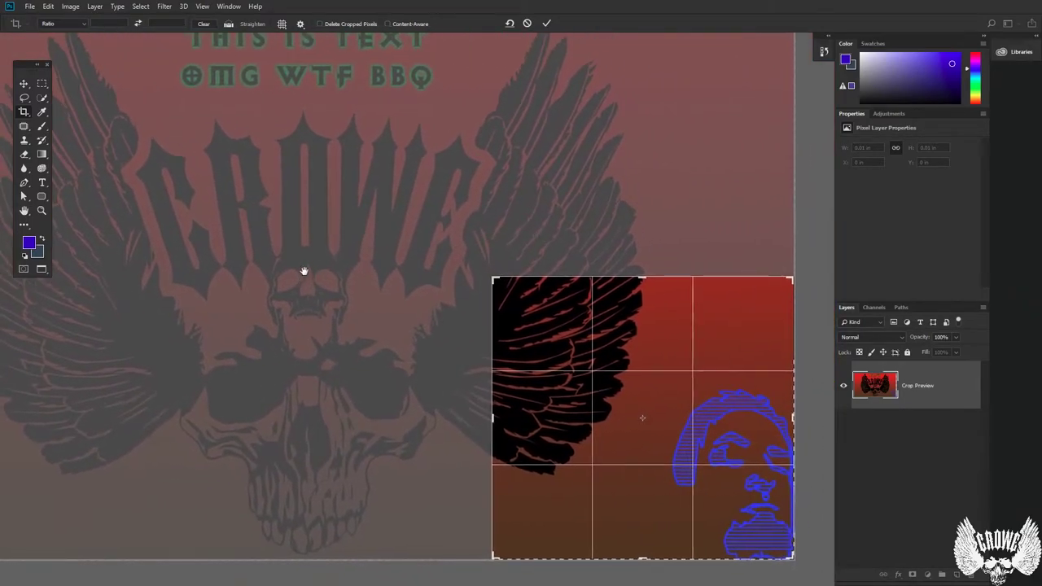
left_click_drag(305, 271, 386, 271)
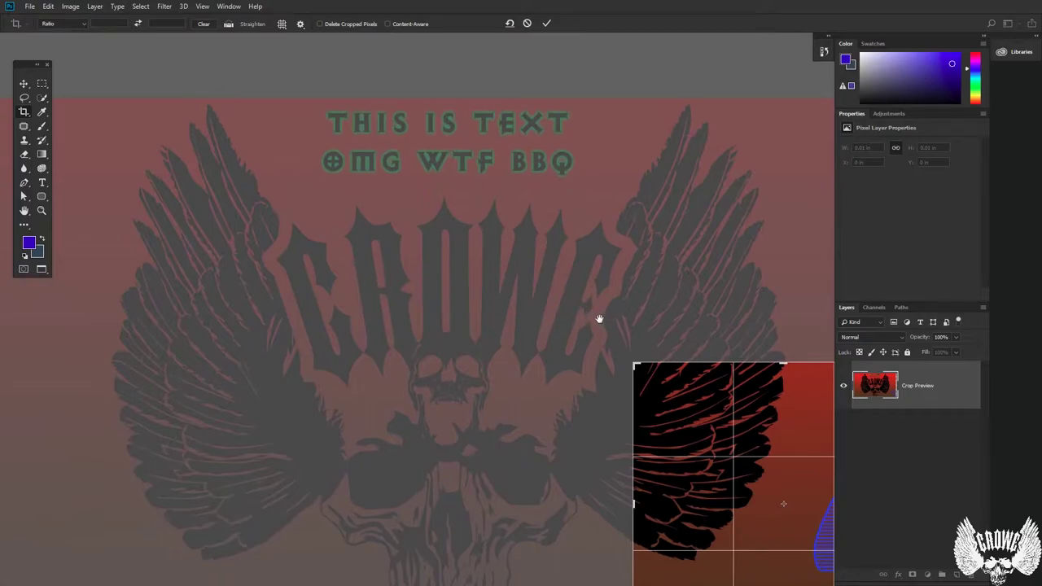
left_click_drag(599, 319, 458, 210)
scroll(553, 281, "right", 3)
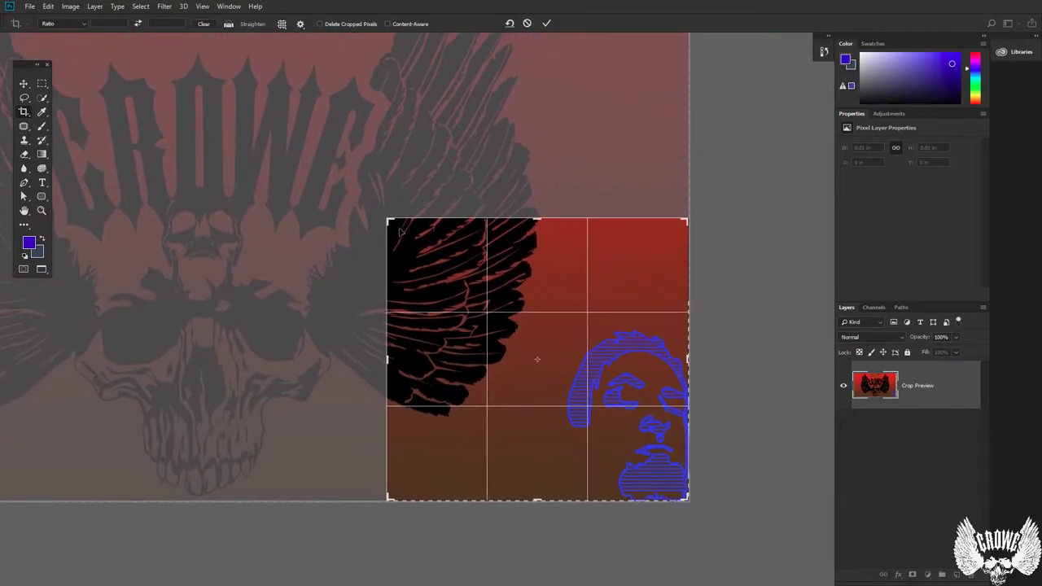
scroll(588, 269, "down", 4, "alt")
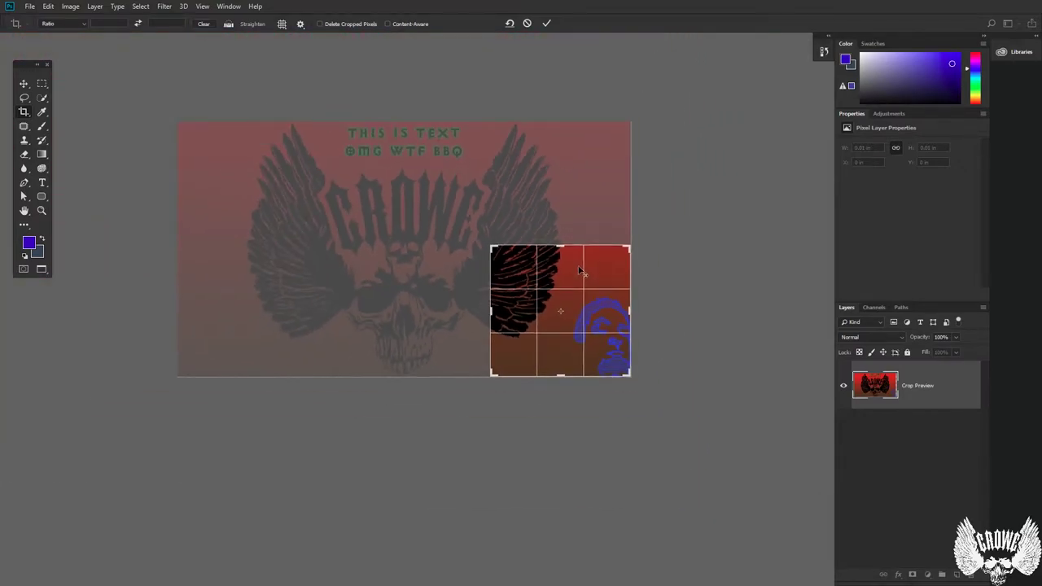
key("alt+space")
key("Escape")
left_click_drag(532, 187, 540, 203)
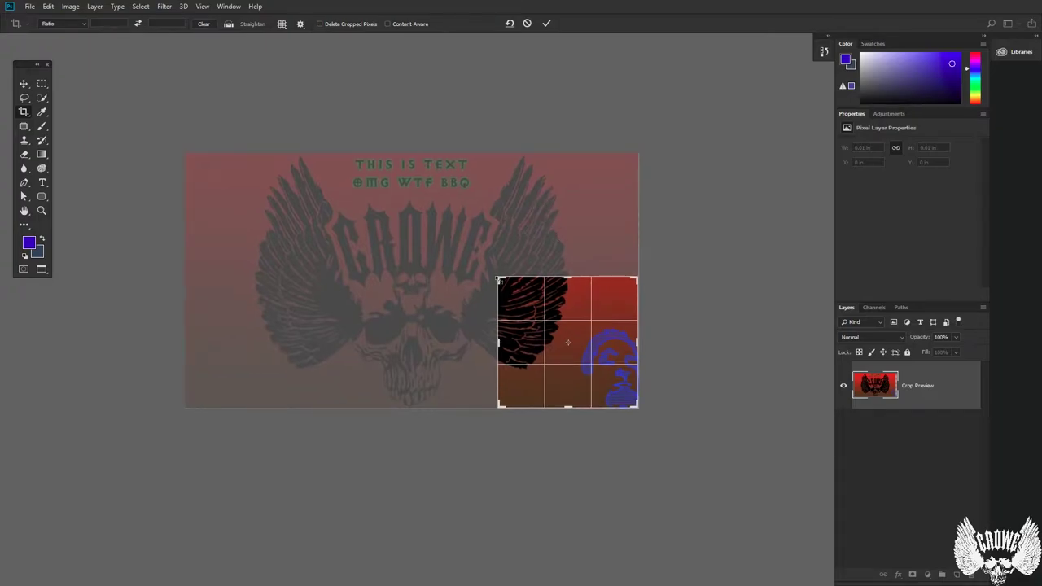
Tighten and commit the crop to the blue face, then undo it and show the full artwork.
left_click_drag(510, 283, 529, 297)
double_click(550, 329)
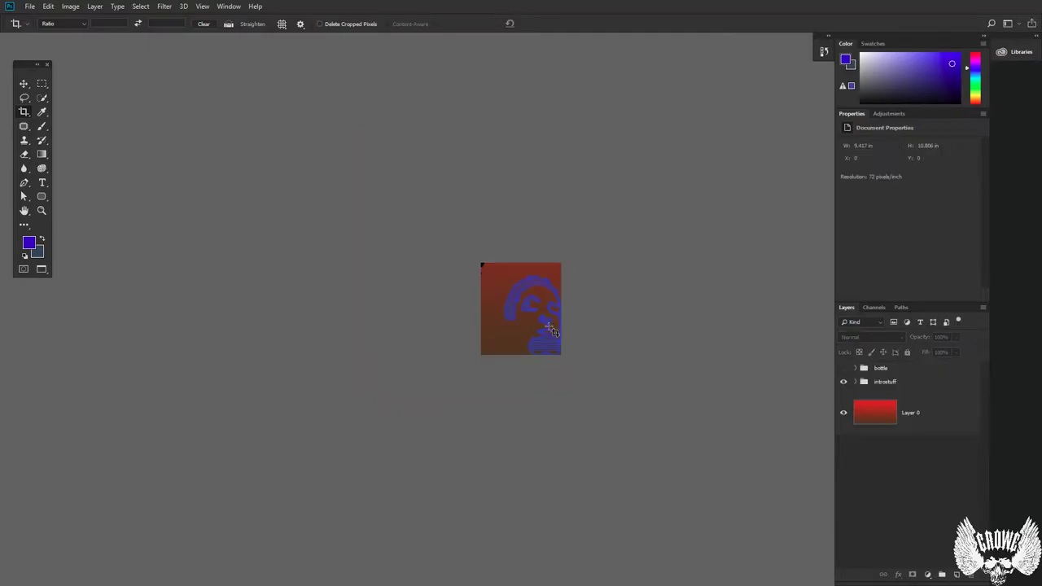
left_click_drag(496, 279, 551, 280)
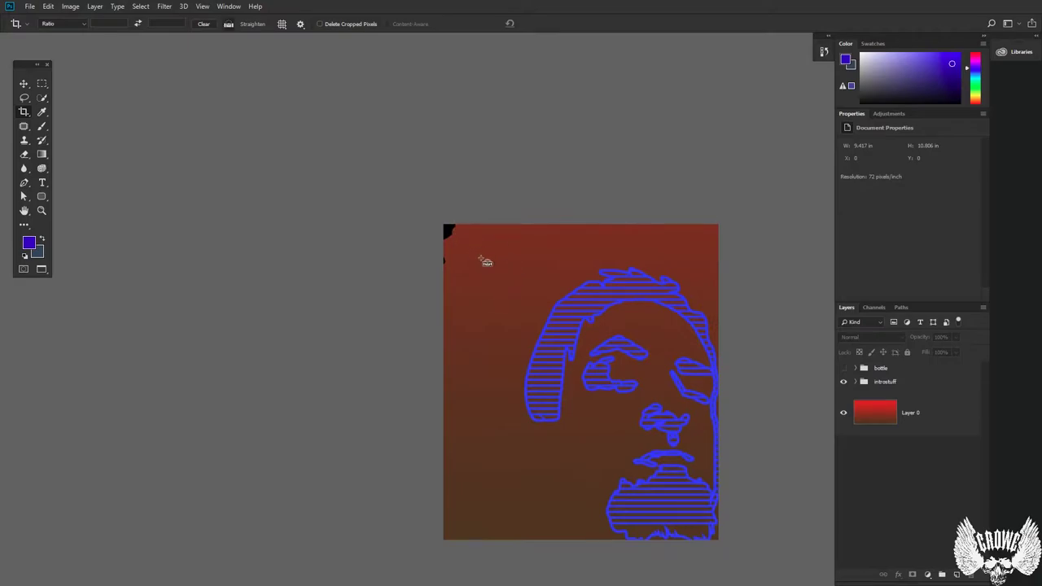
key("ctrl+z")
scroll(477, 239, "down", 3)
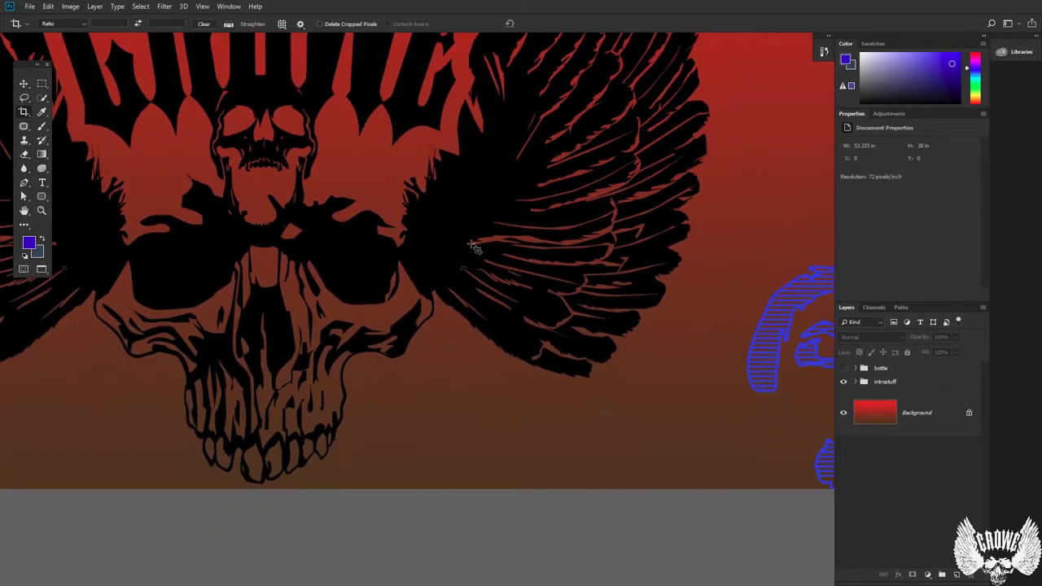
left_click(474, 248, "alt")
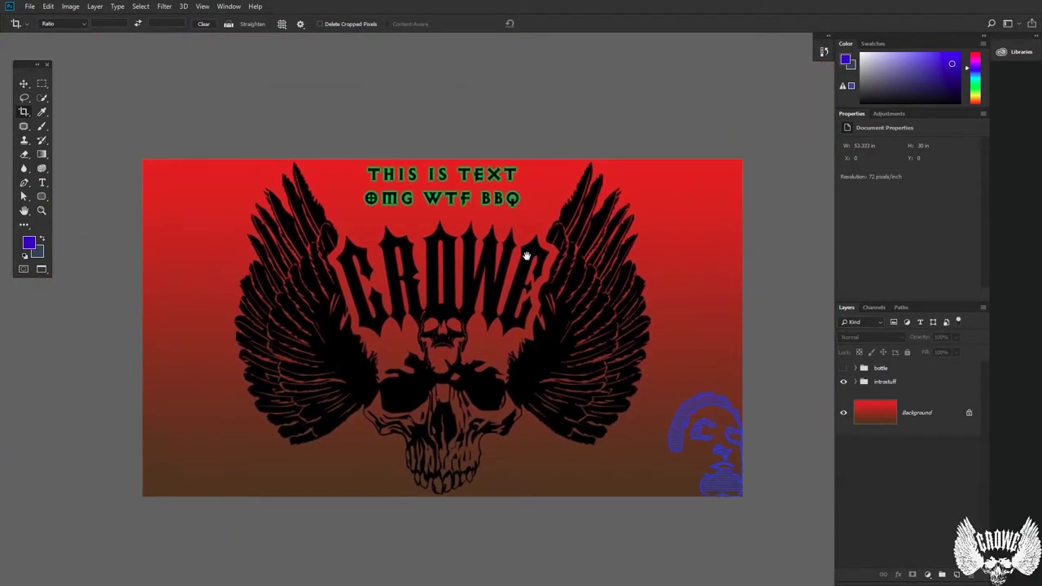
left_click_drag(529, 197, 569, 244)
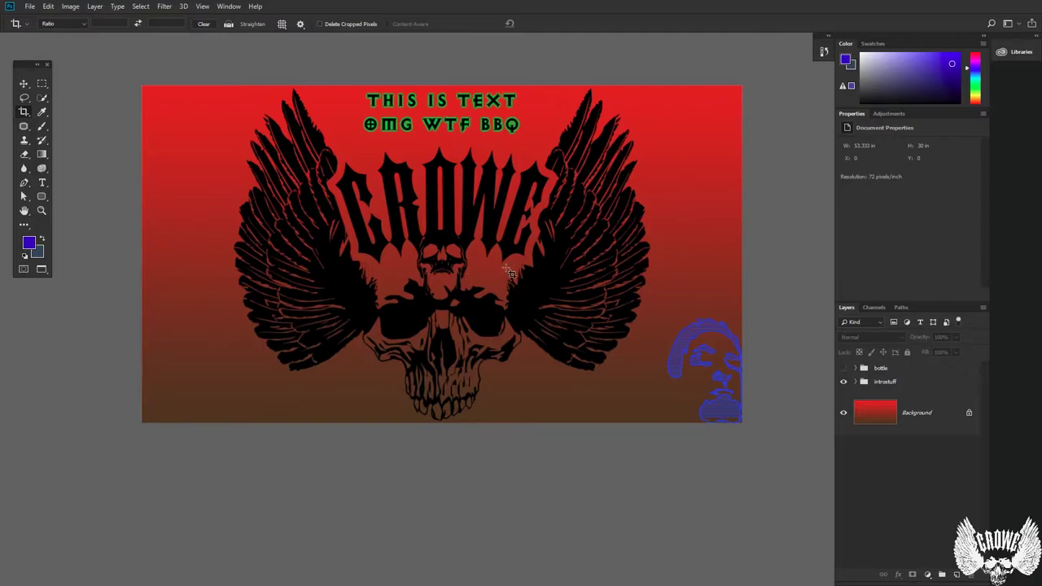
left_click_drag(509, 273, 572, 328)
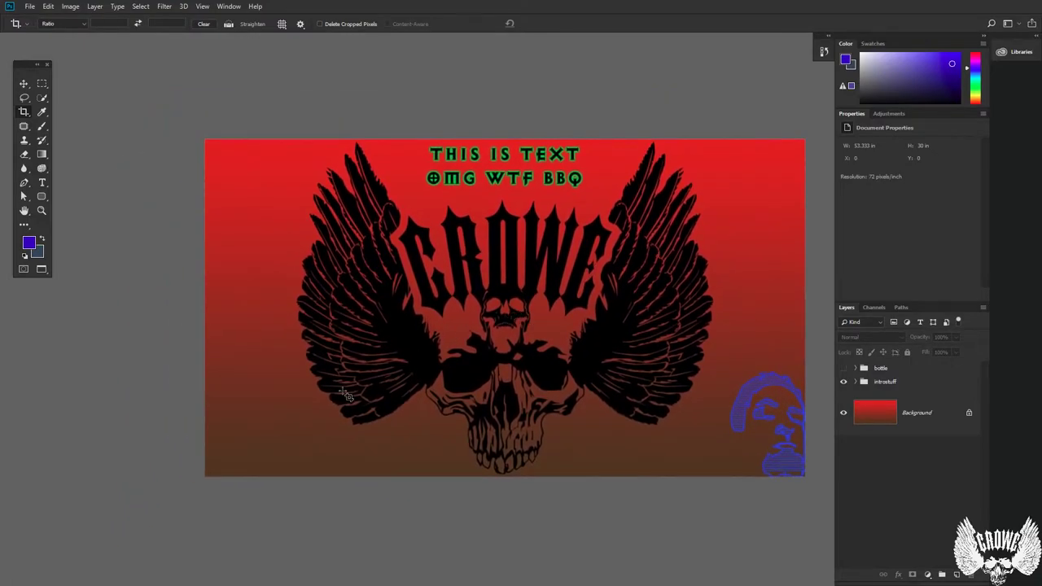
scroll(185, 178, "up", 1)
mouse_move(19, 65)
left_mouse_down()
mouse_move(7, 44)
mouse_move(16, 47)
left_mouse_up()
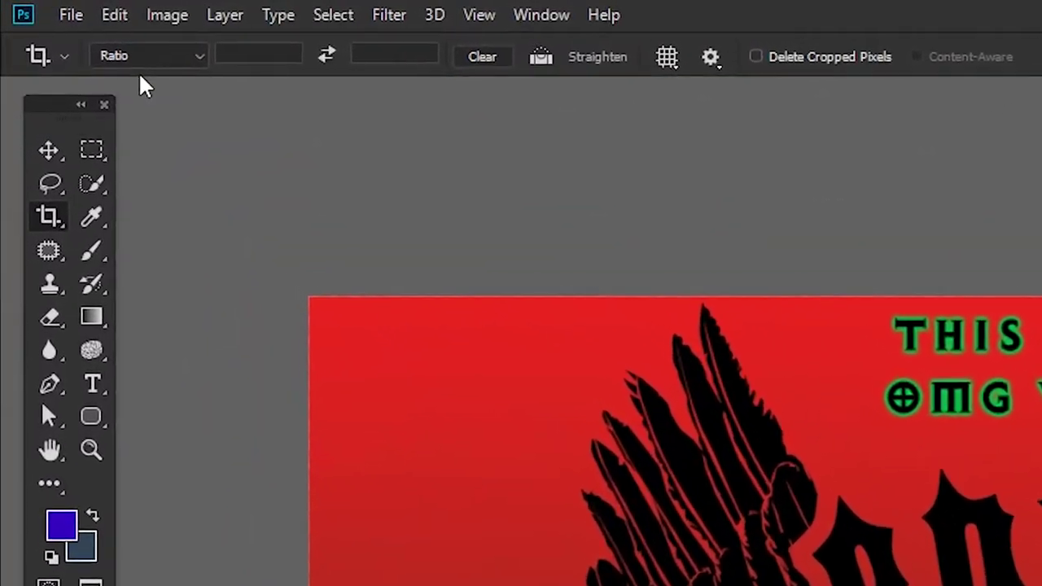
Select each tool in turn from Move through Marquee, Lasso, Crop, Brush, Clone and Eraser to Gradient.
left_click(67, 193)
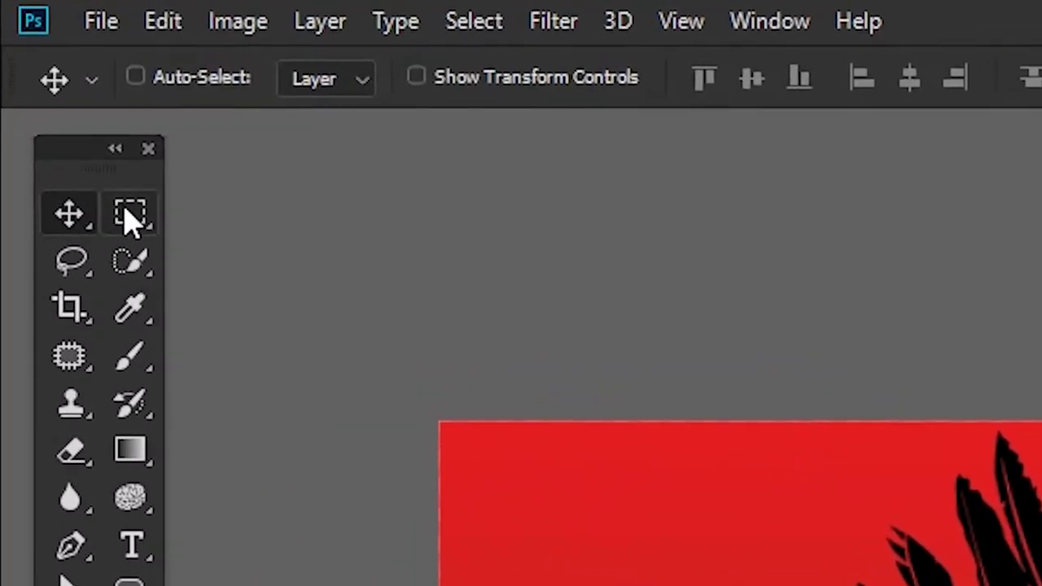
left_click(109, 181)
left_click(108, 226)
left_click(72, 267)
left_click(80, 321)
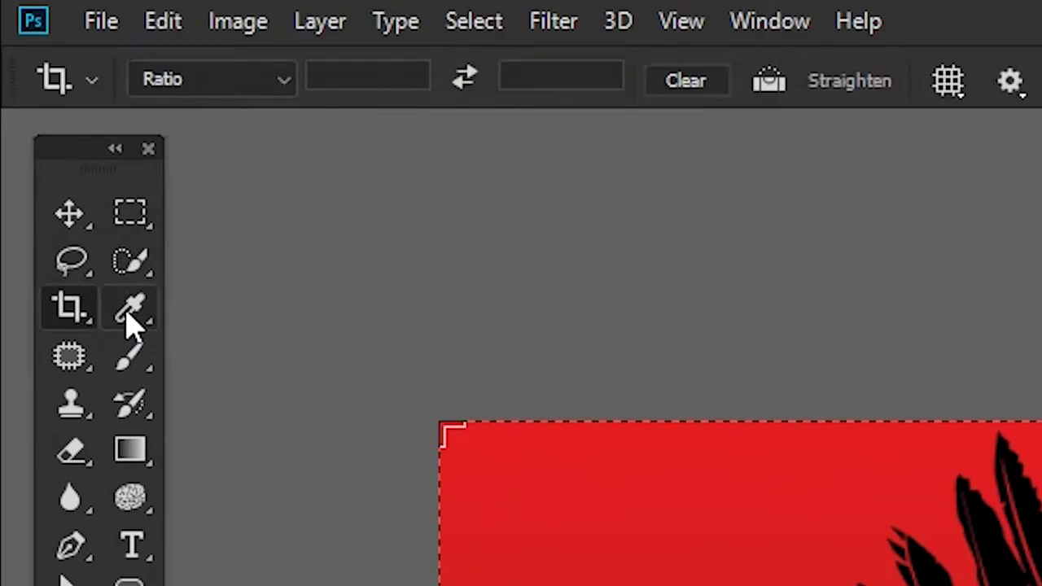
left_click(128, 322)
left_click(91, 362)
left_click(130, 356)
left_click(131, 404)
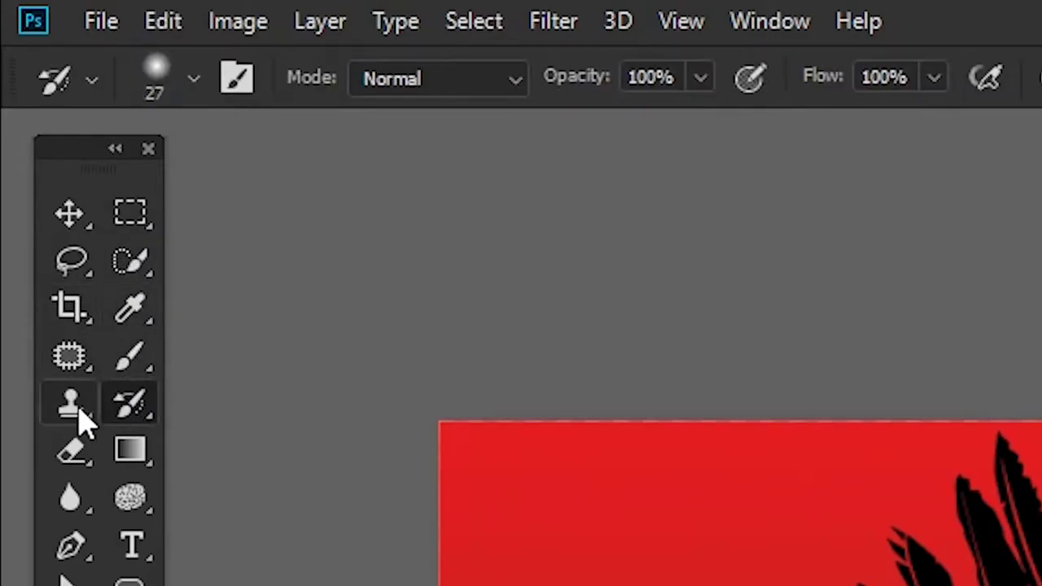
left_click(71, 404)
left_click(74, 452)
left_click(134, 456)
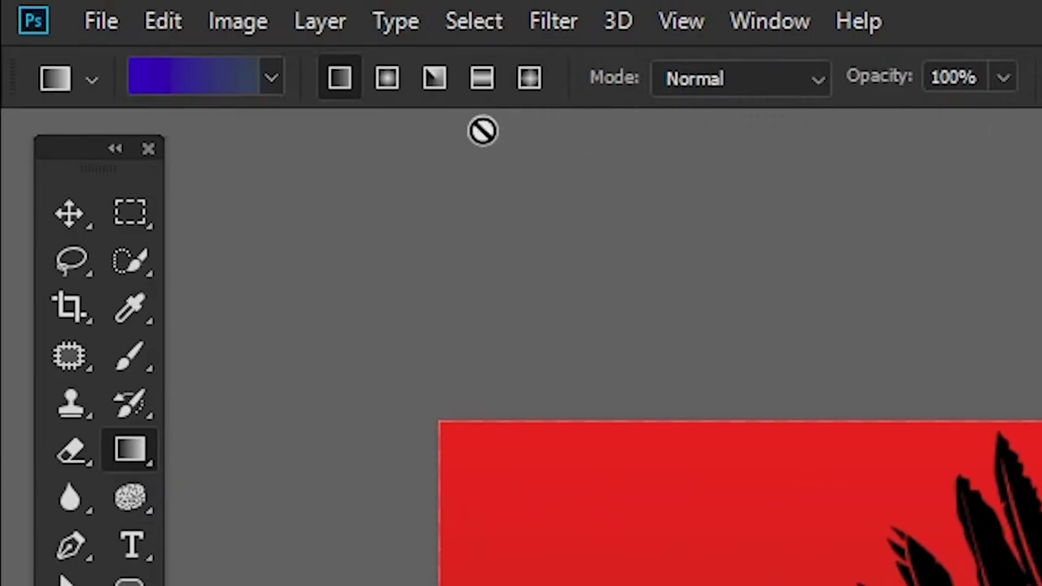
Continue through Sponge, Blur, Pen, Type and Path Selection, ending on the Hand tool.
left_click(128, 499)
left_click(72, 500)
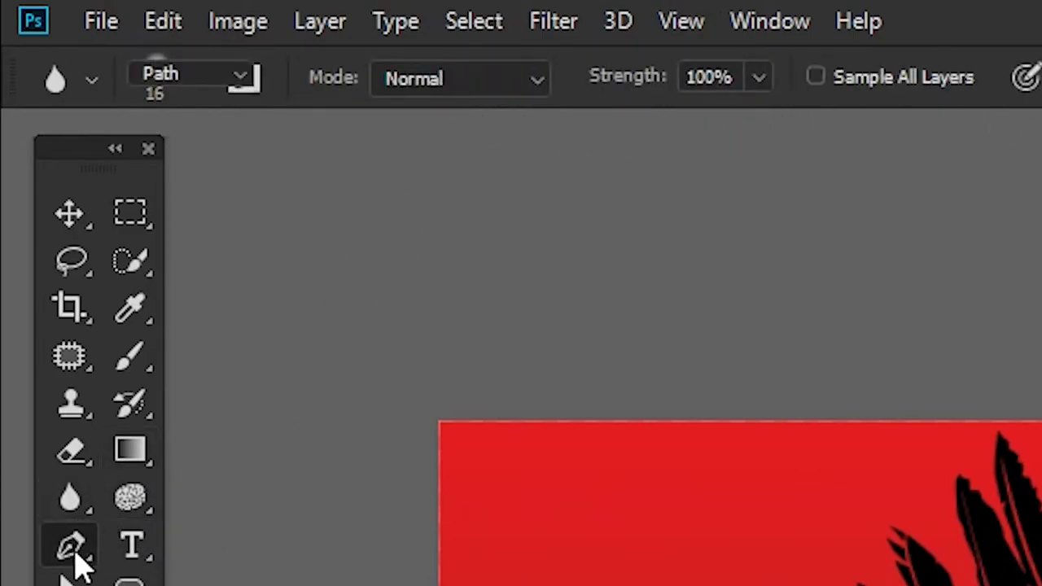
left_click(72, 547)
left_click(132, 547)
left_click(69, 579)
key("h")
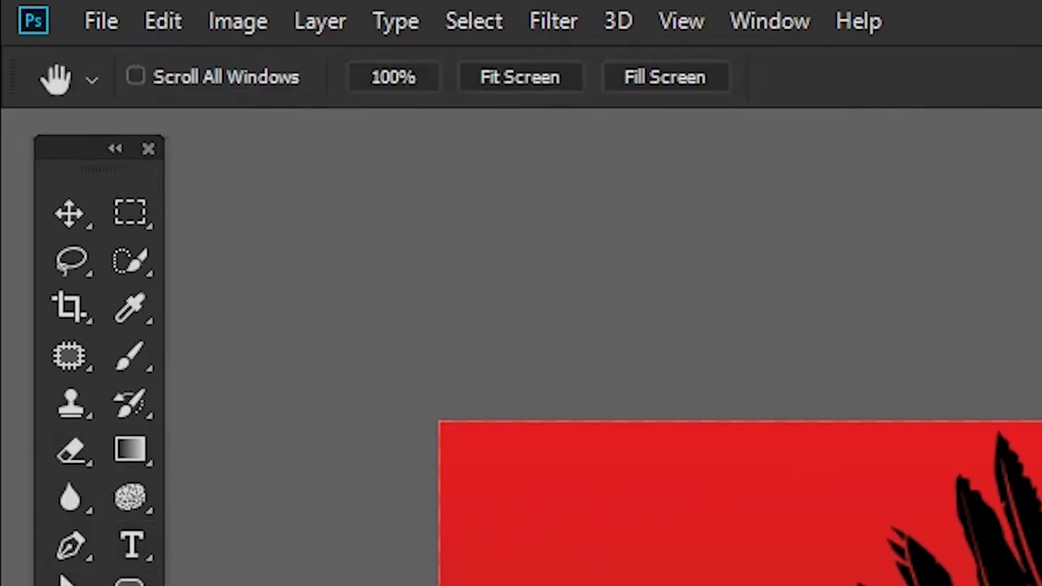
key("z")
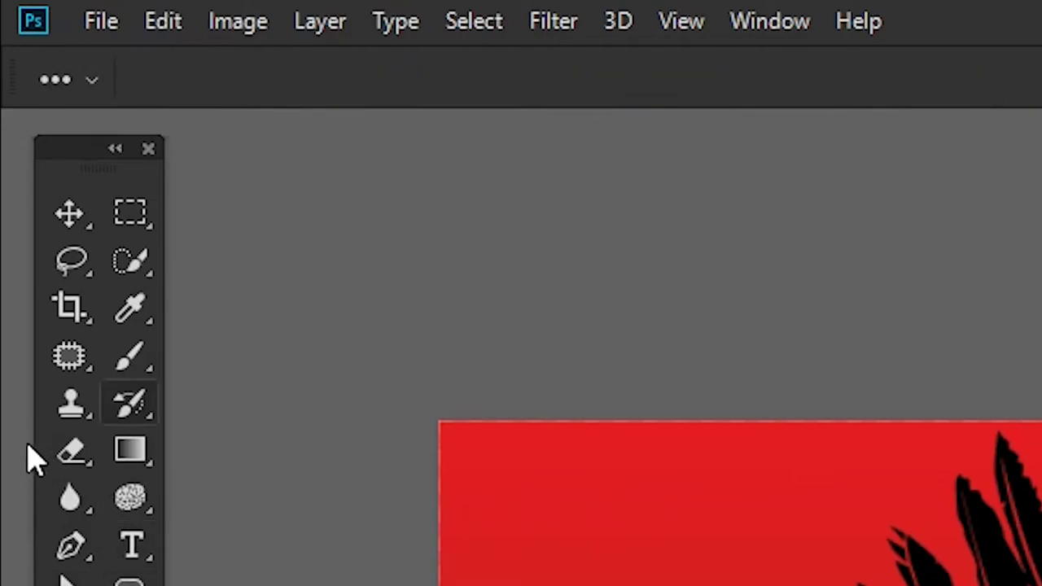
key("h")
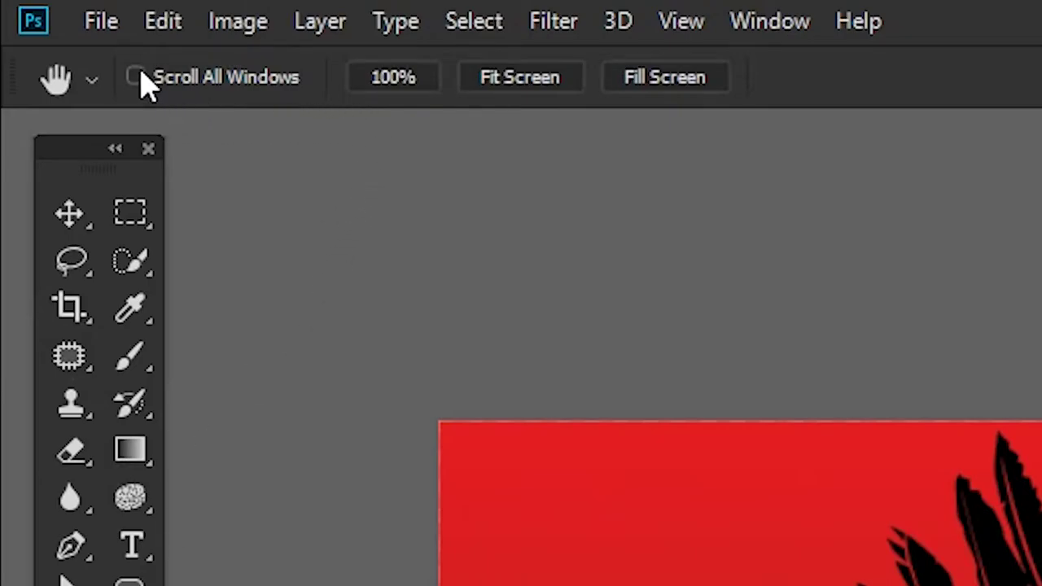
Toggle between 100%, Fit Screen and Fill Screen views from the Hand tool options.
left_click(419, 93)
left_click(517, 85)
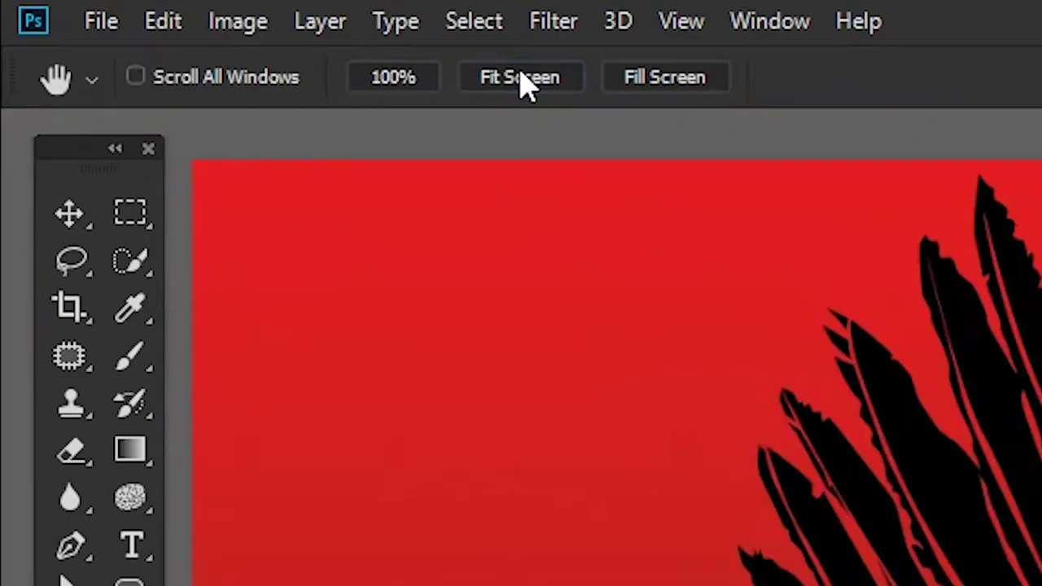
left_click(649, 84)
left_click(513, 102)
left_click(412, 88)
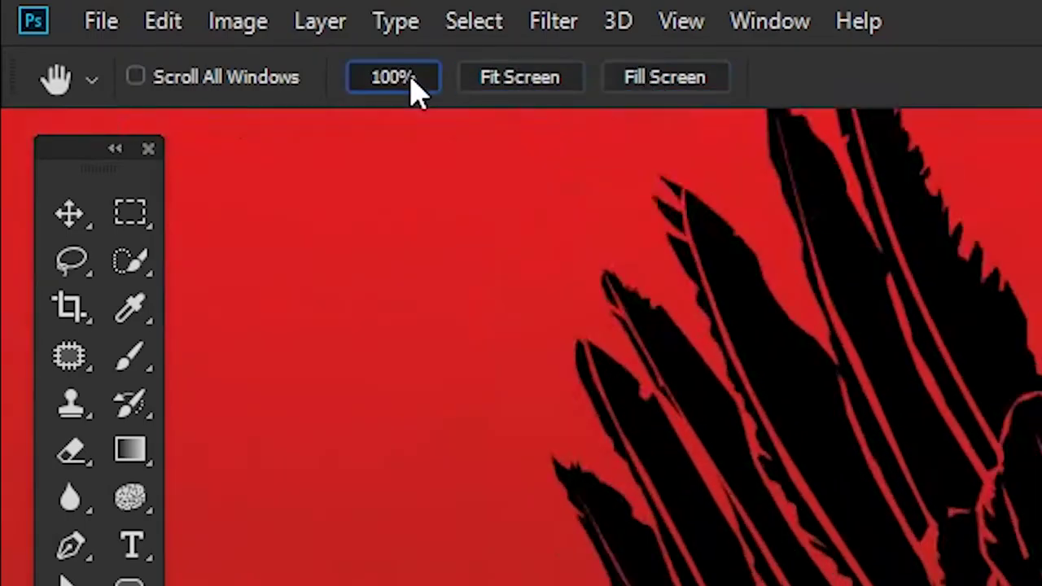
left_click(639, 88)
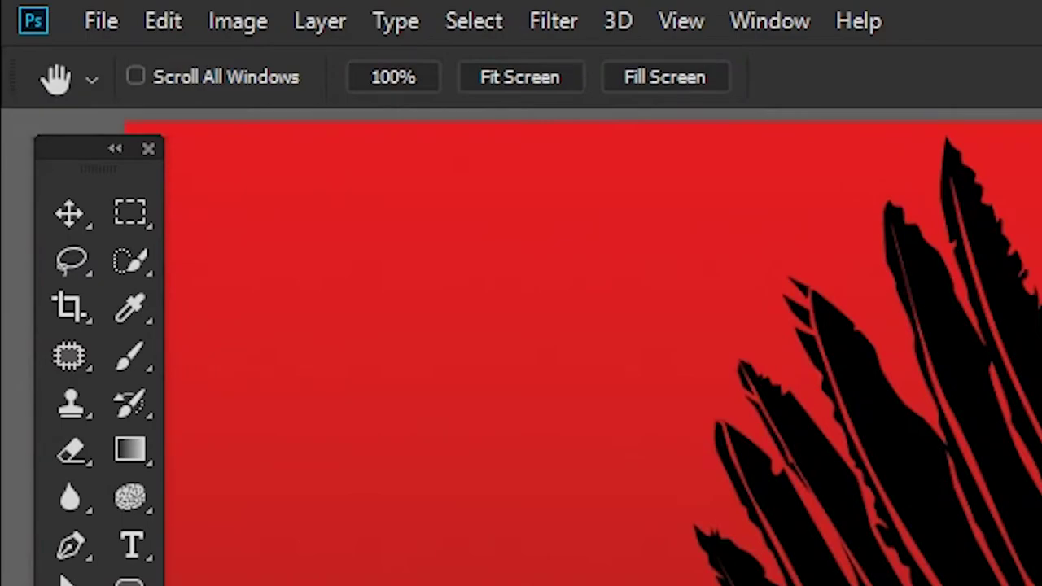
With the Zoom tool, try 100% and Fit Screen, then turn on Zoom All Windows.
key("z")
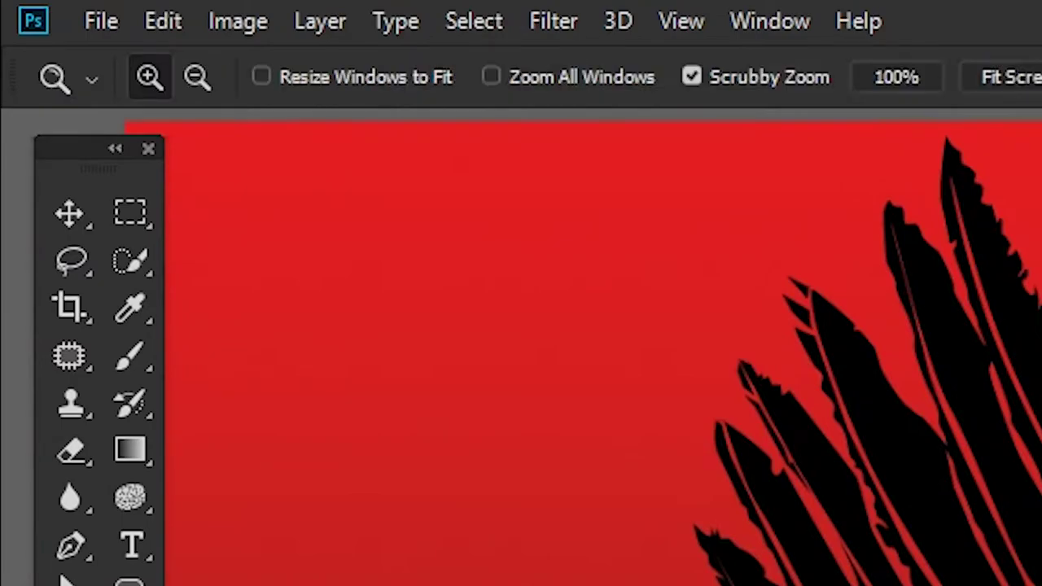
left_click(901, 78)
left_click(995, 77)
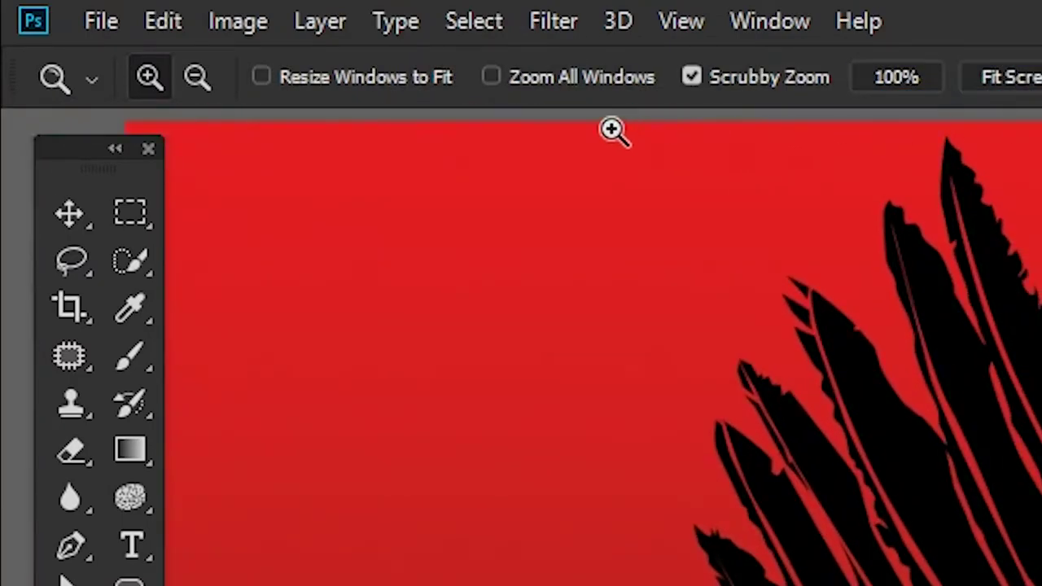
left_click(503, 78)
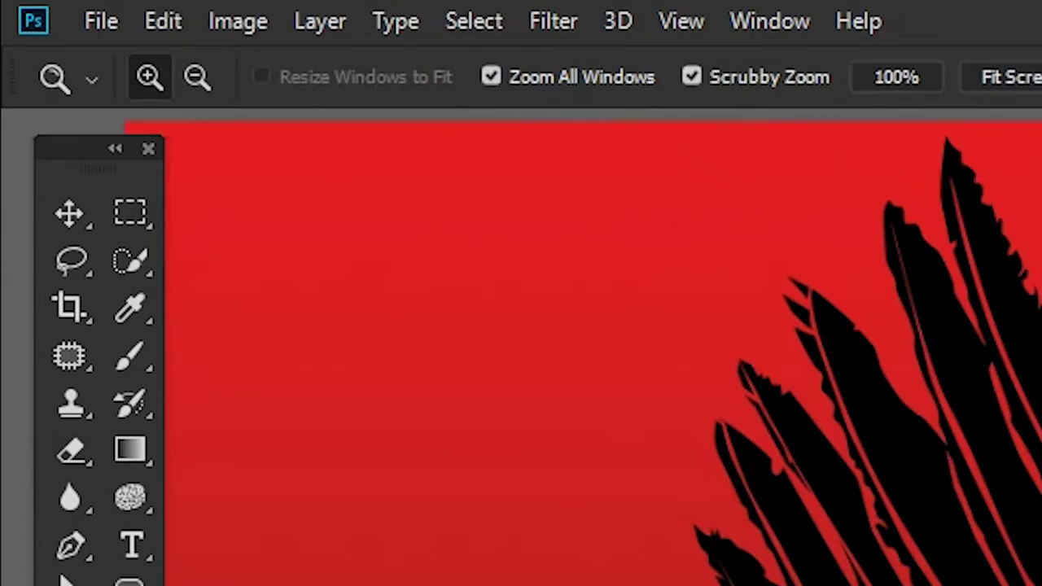
Marquee-zoom onto the wing feathers, toggling Scrubby Zoom on and off to compare zooming.
left_click_drag(900, 260, 1041, 392)
left_click(691, 77)
left_click(903, 281)
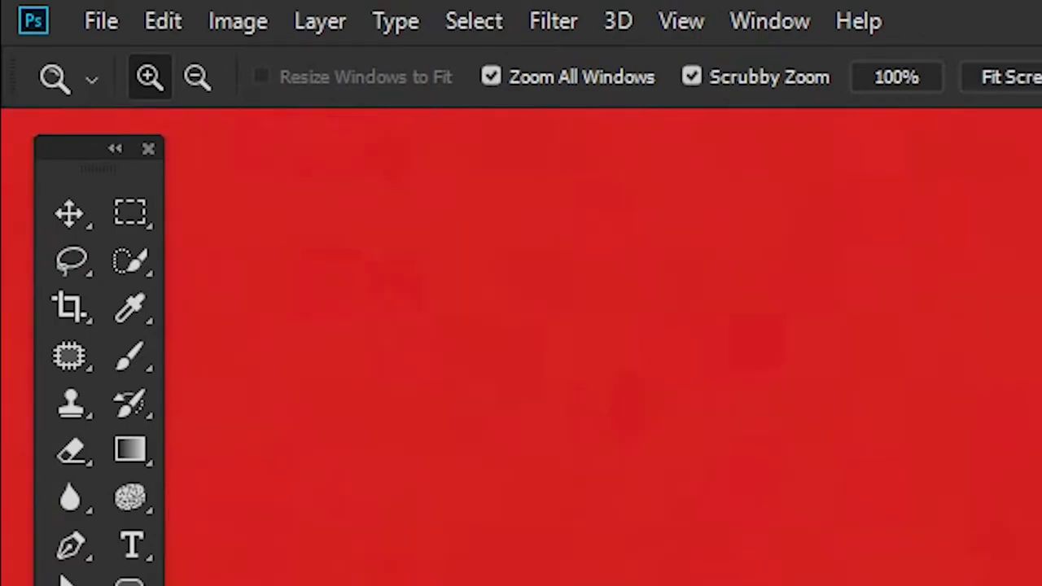
left_click(682, 341, "alt")
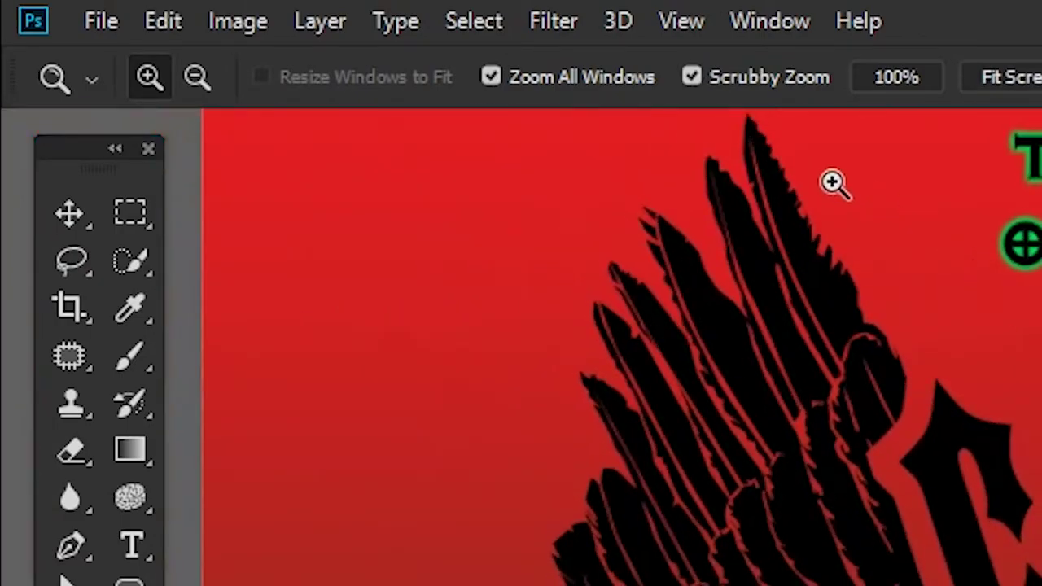
left_click(691, 77)
left_click_drag(749, 155, 814, 227)
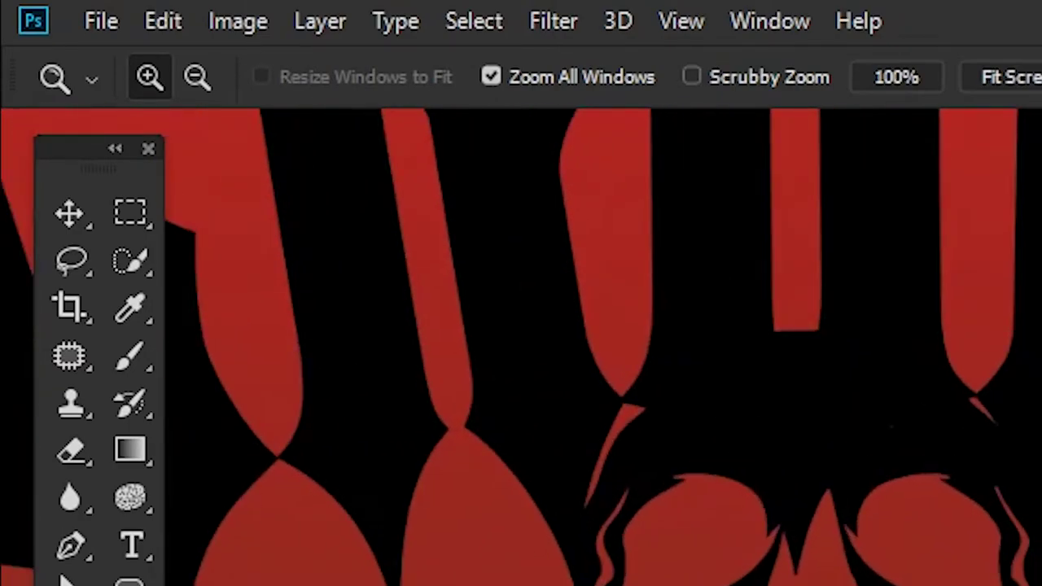
left_click_drag(1040, 585, 656, 341)
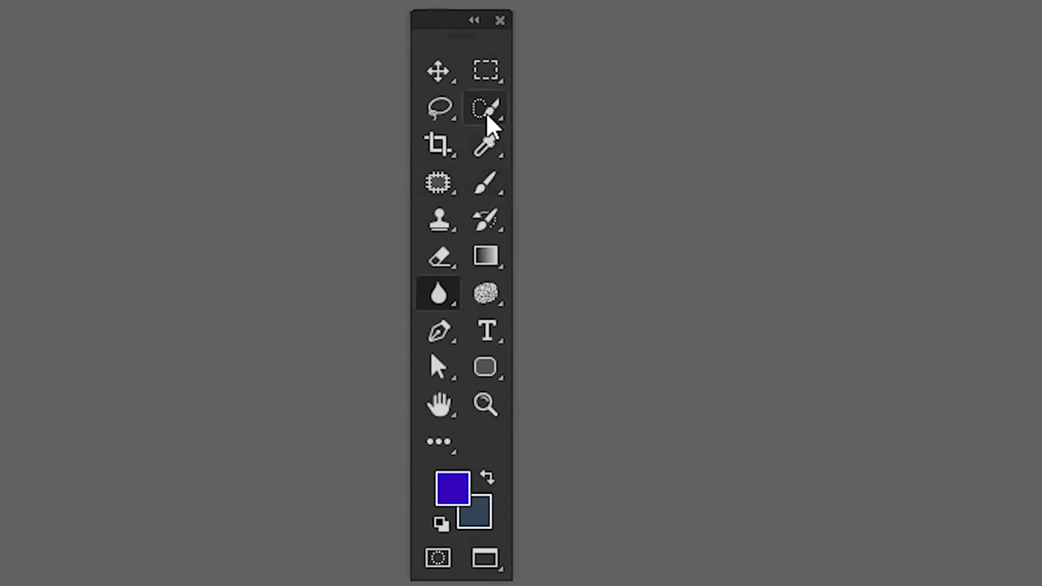
Open and close the Move, Marquee and Brush flyouts, ending with the Move/Artboard list shown.
left_click(439, 72)
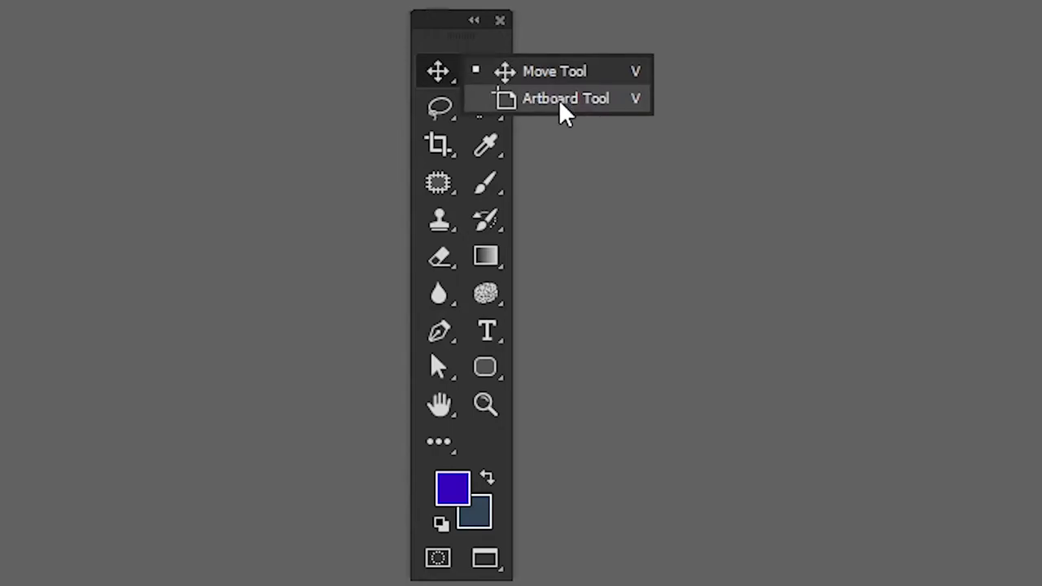
left_click(570, 73)
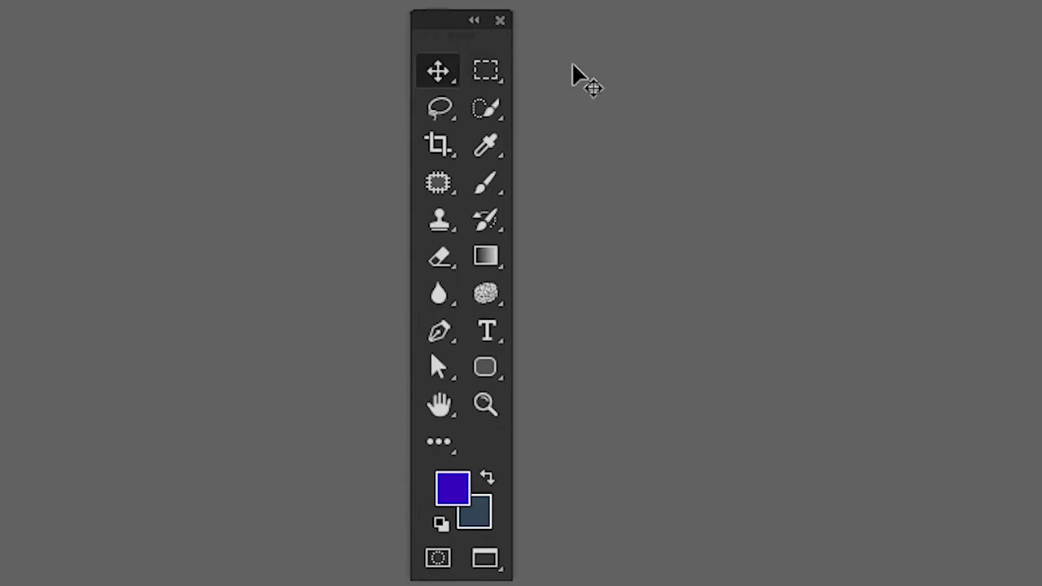
left_click(487, 79)
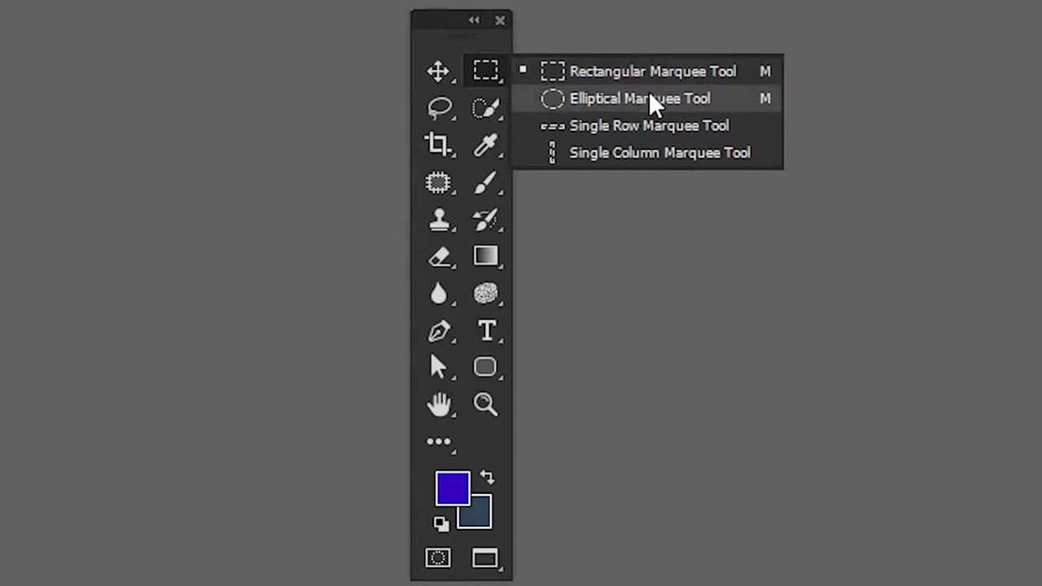
left_click(479, 76)
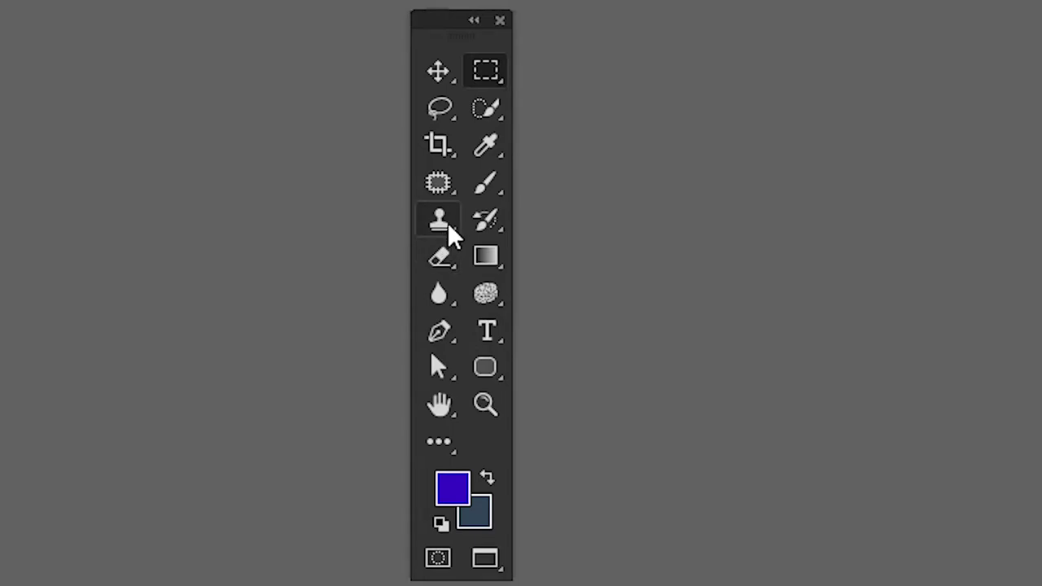
left_click(500, 204)
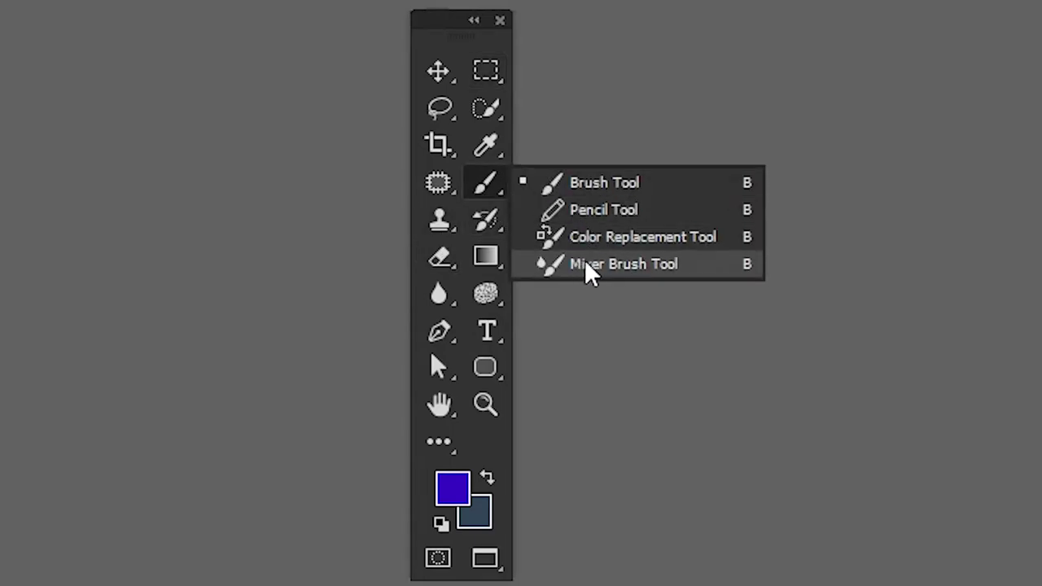
left_click(481, 194)
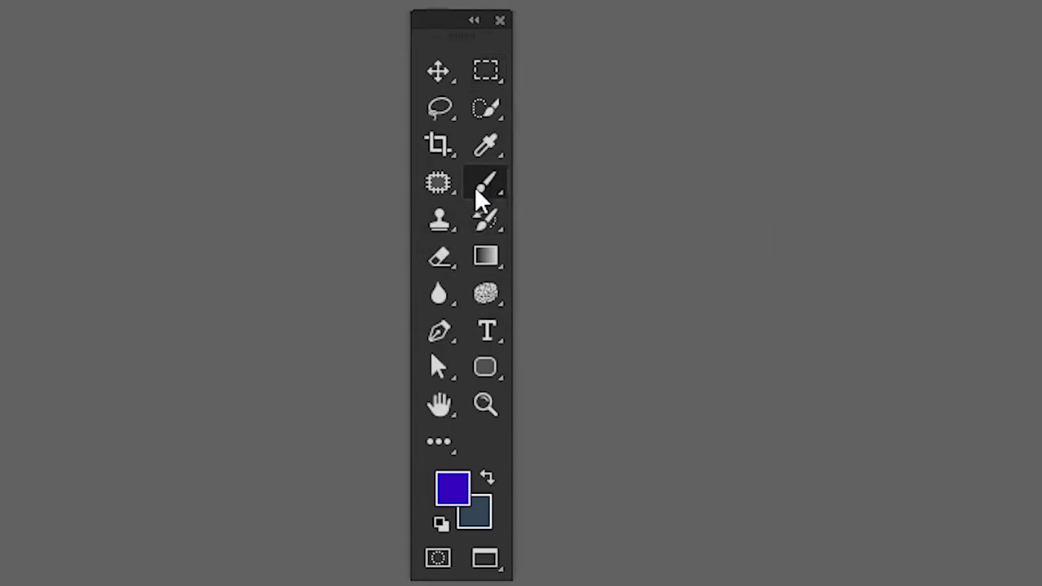
left_click(448, 85)
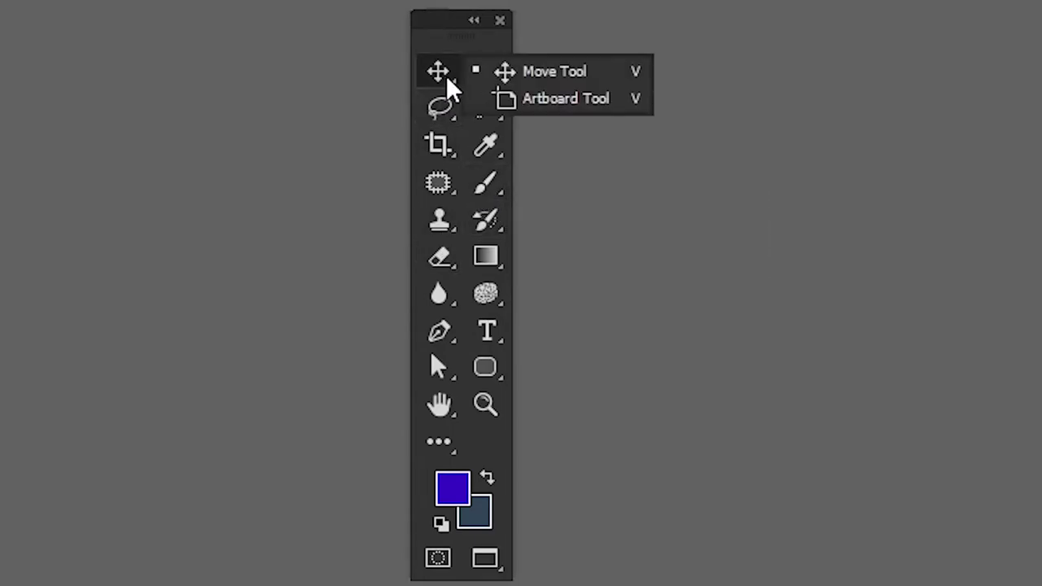
left_click(606, 80)
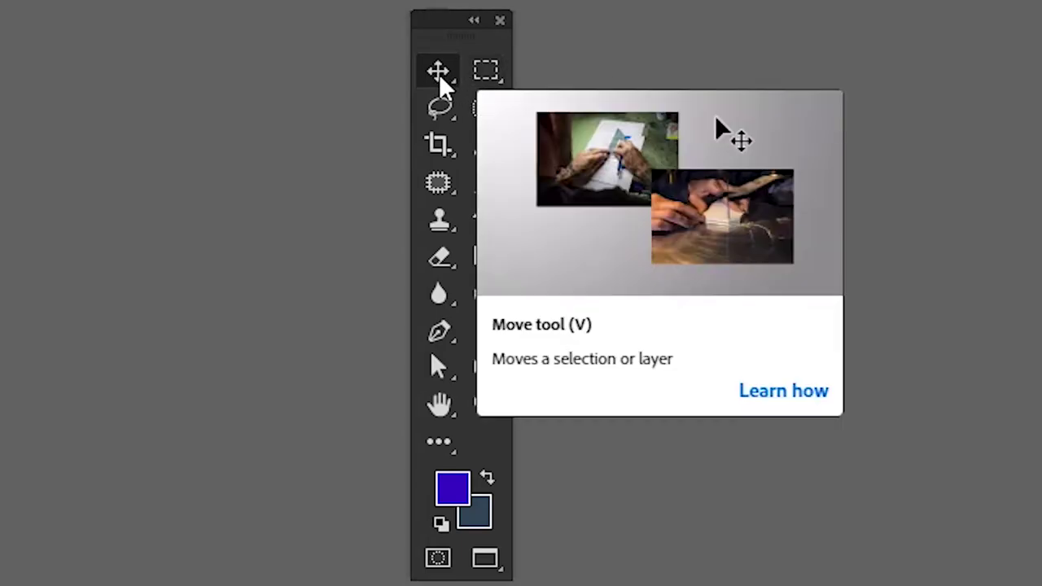
right_click(449, 85)
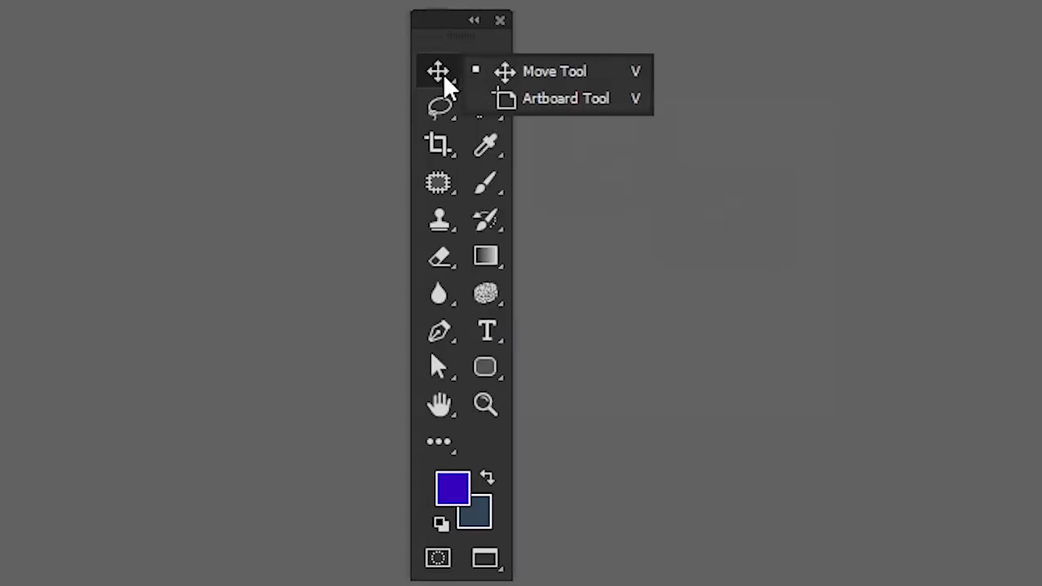
Swap the Move group to the Artboard Tool, then restore the Move Tool.
left_click(648, 99)
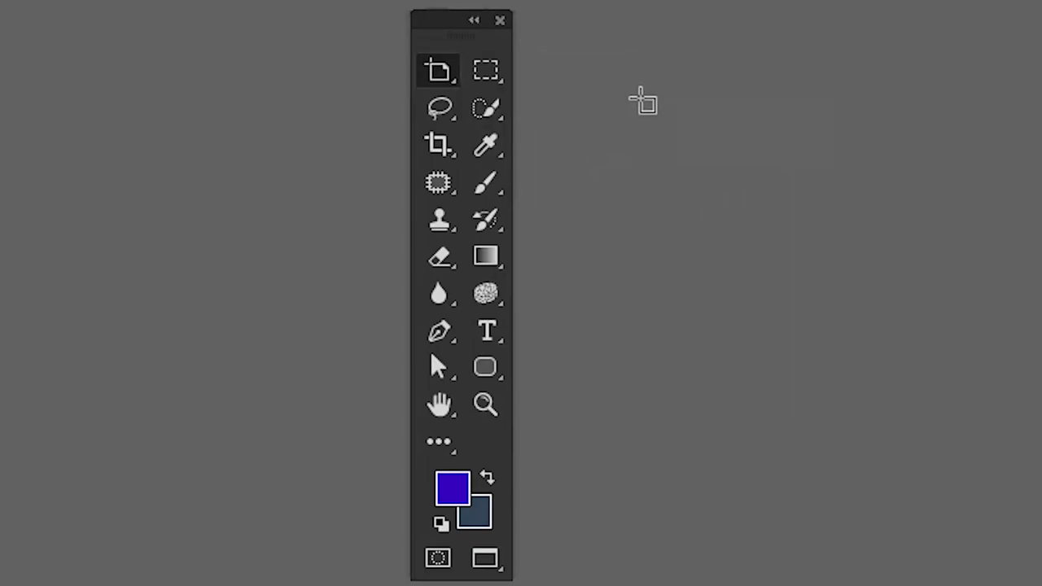
key("b")
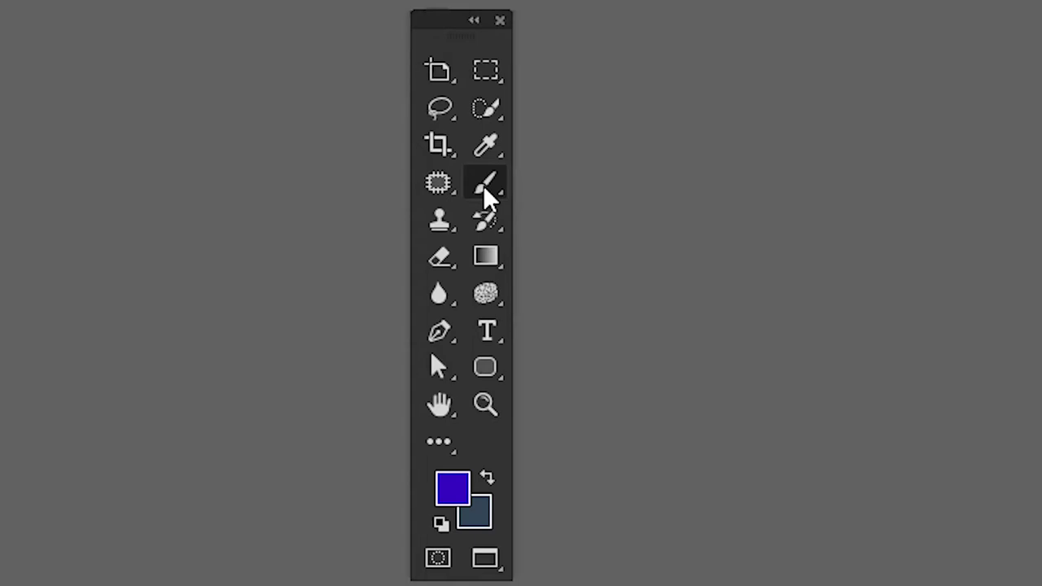
key("v")
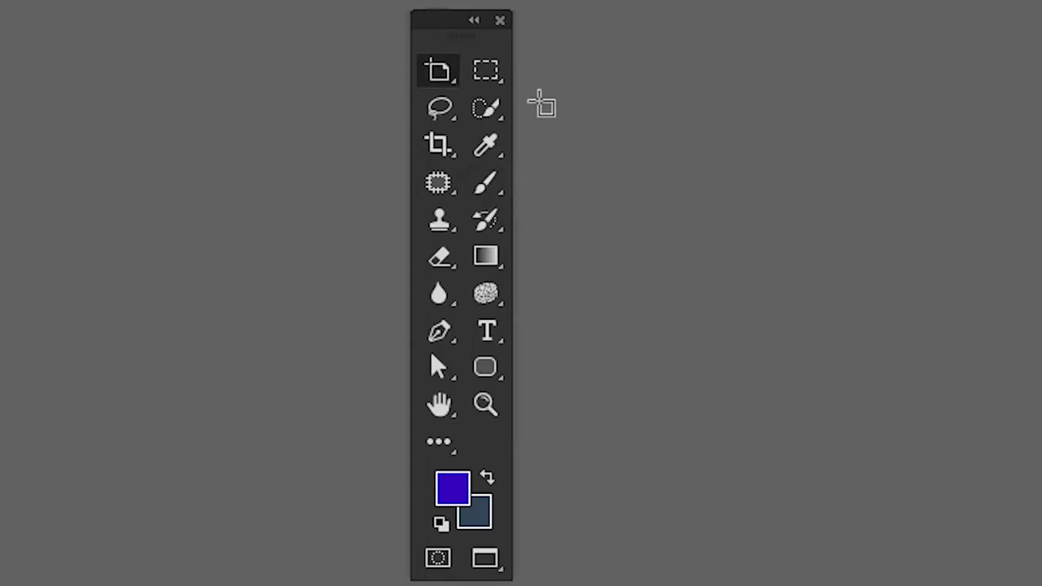
right_click(450, 81)
left_click(496, 76)
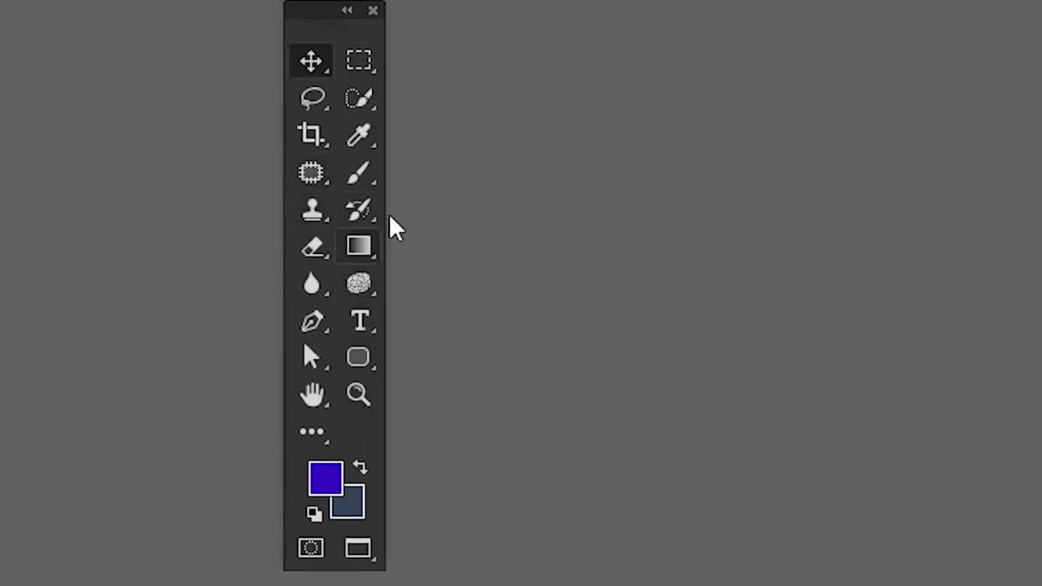
Make Mixer Brush Tool the brush group's shown tool, then reselect the Move tool.
left_click(362, 189)
left_click(362, 189)
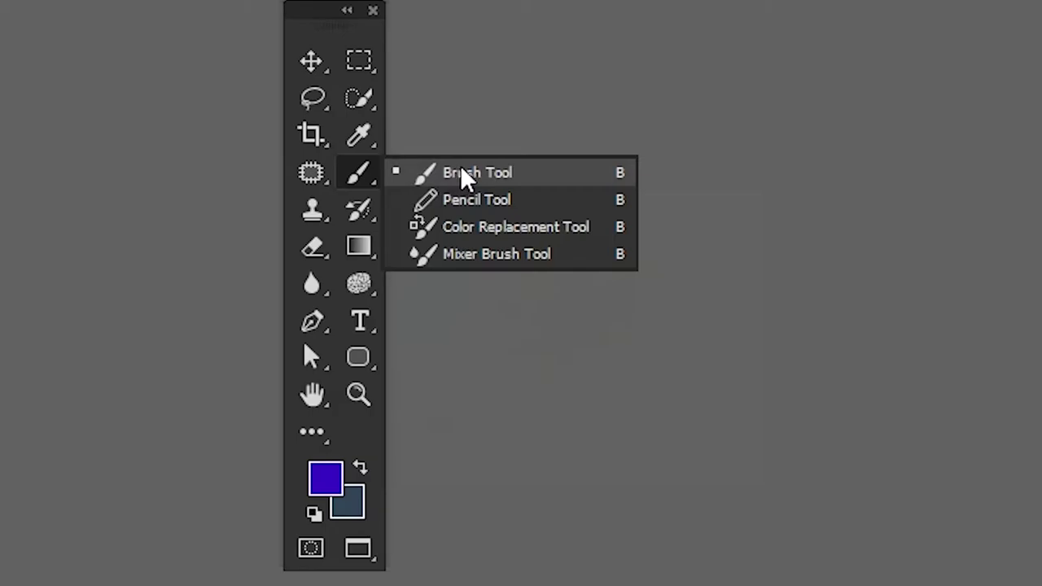
left_click(379, 180)
left_click(379, 183)
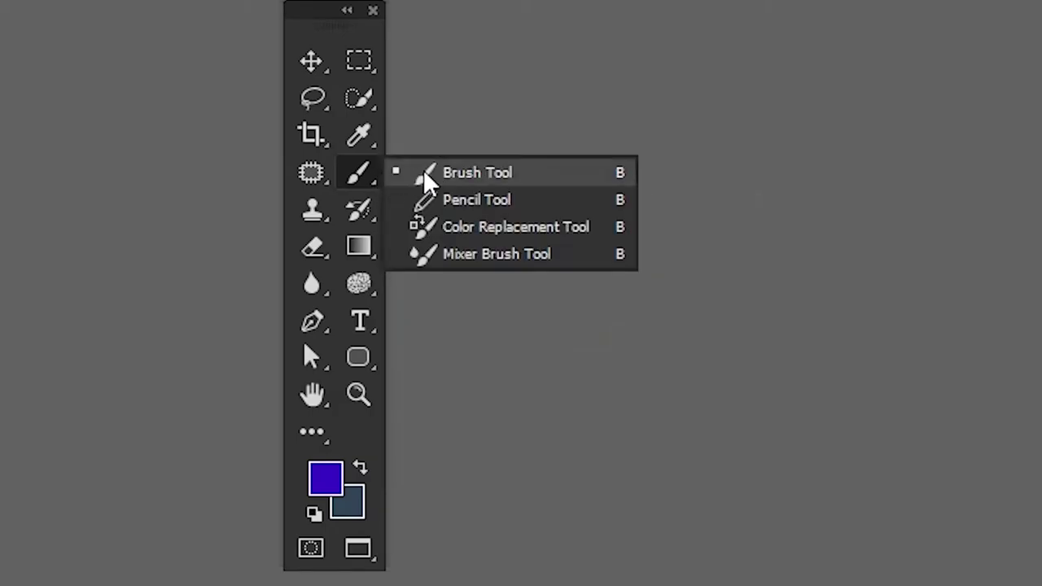
left_click(487, 254)
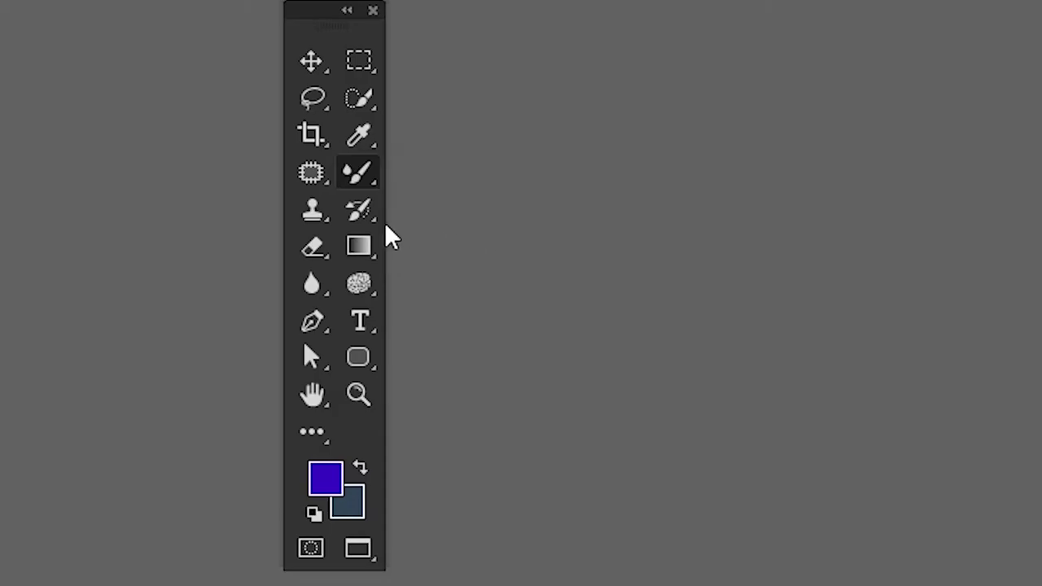
left_click(311, 62)
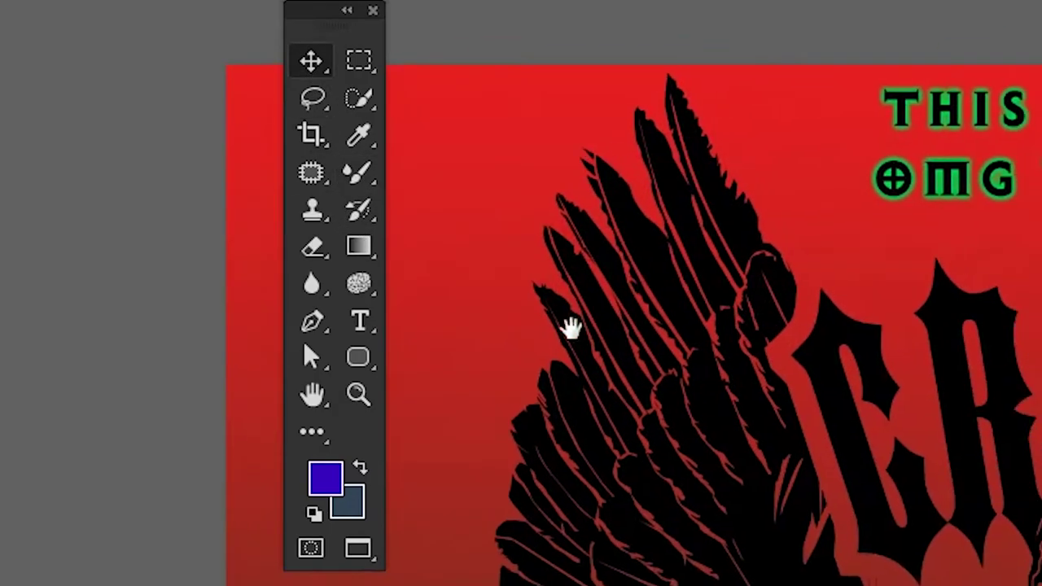
Pan the poster with the Hand tool to show the left wing.
scroll(570, 325, "down", 2)
left_click(313, 395)
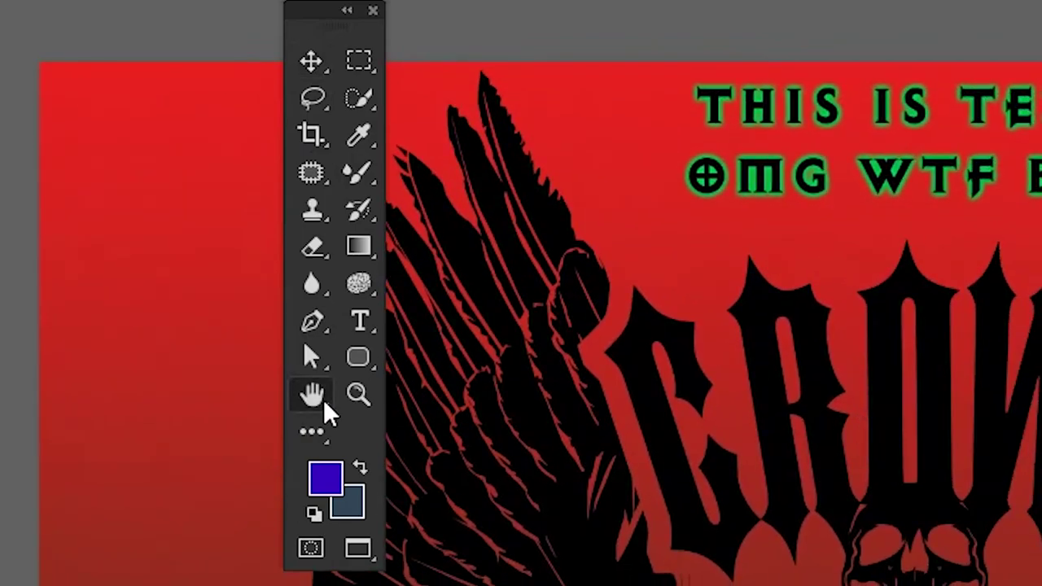
left_click_drag(856, 355, 746, 414)
scroll(746, 413, "up", 2)
Restore the standard Brush Tool in the brush group and make it active.
key("b")
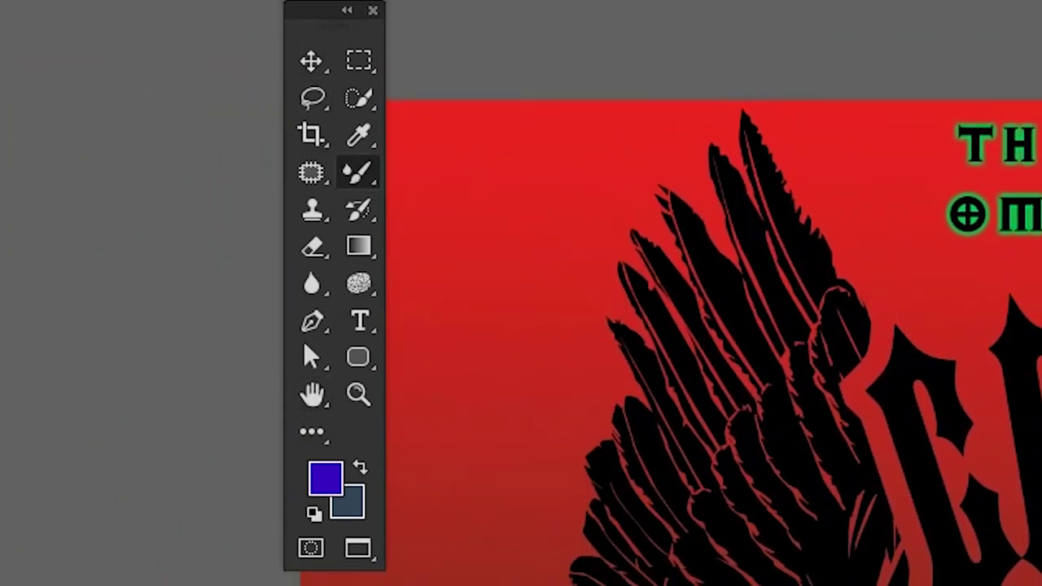
right_click(362, 192)
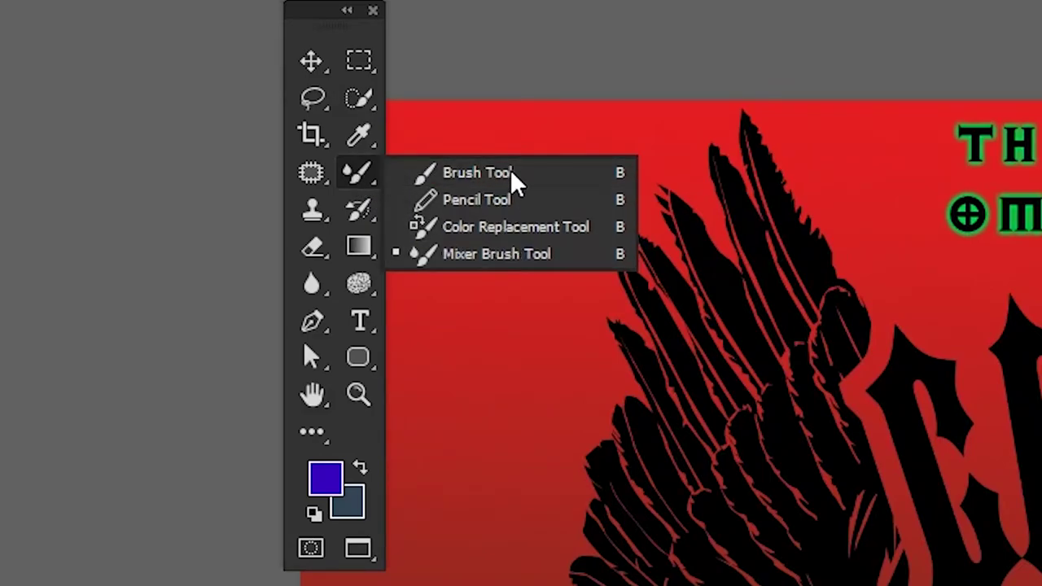
left_click(469, 182)
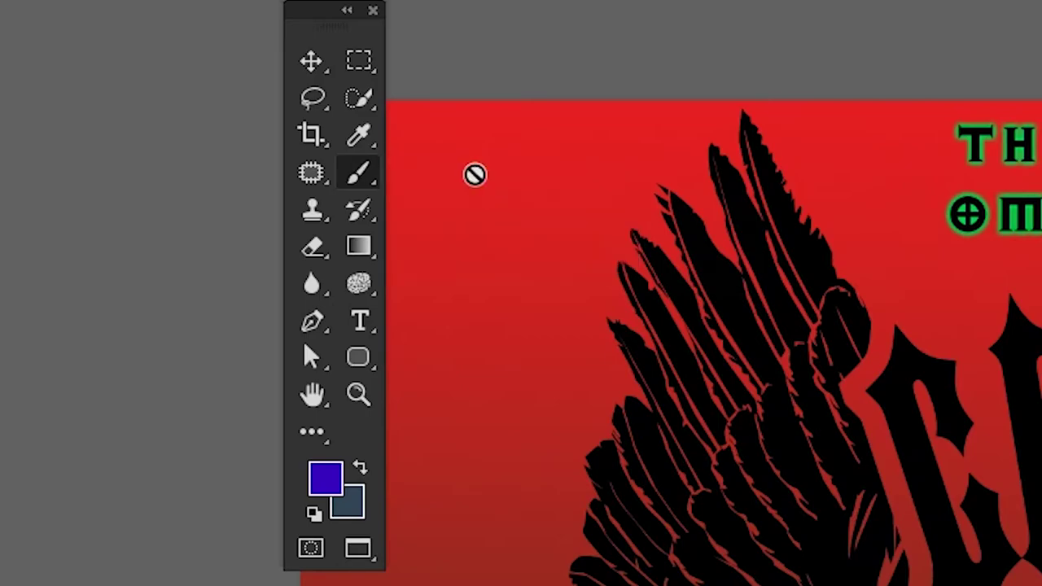
right_click(366, 189)
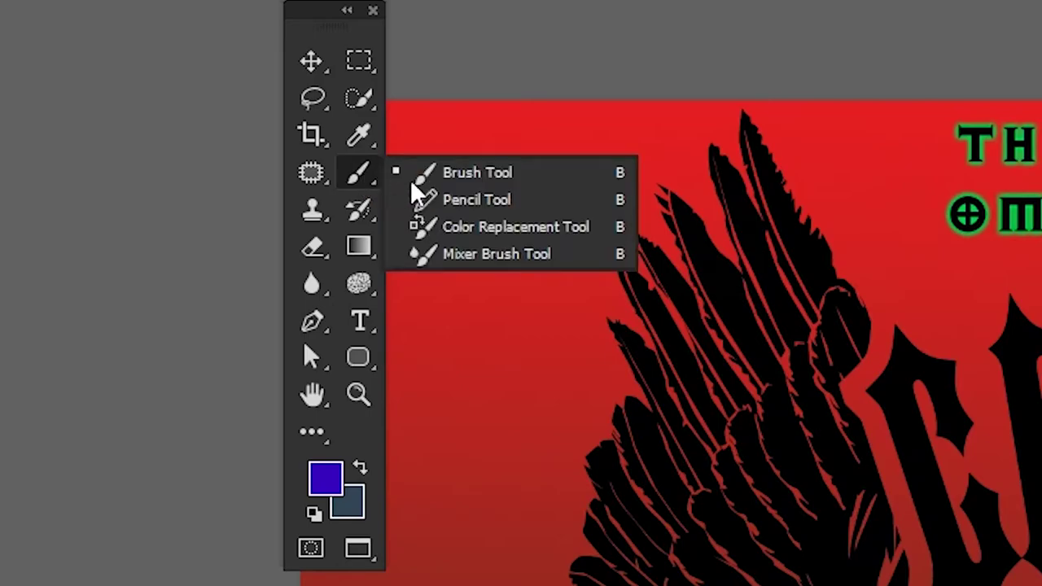
left_click(498, 183)
mouse_move(953, 298)
left_mouse_down()
mouse_move(730, 303)
mouse_move(865, 326)
left_mouse_up()
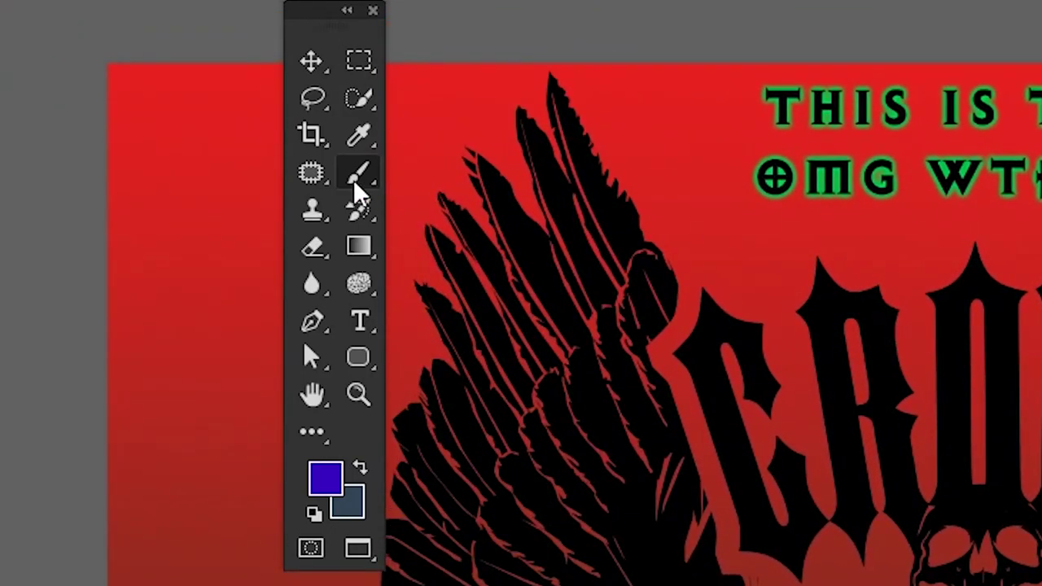
right_click(365, 187)
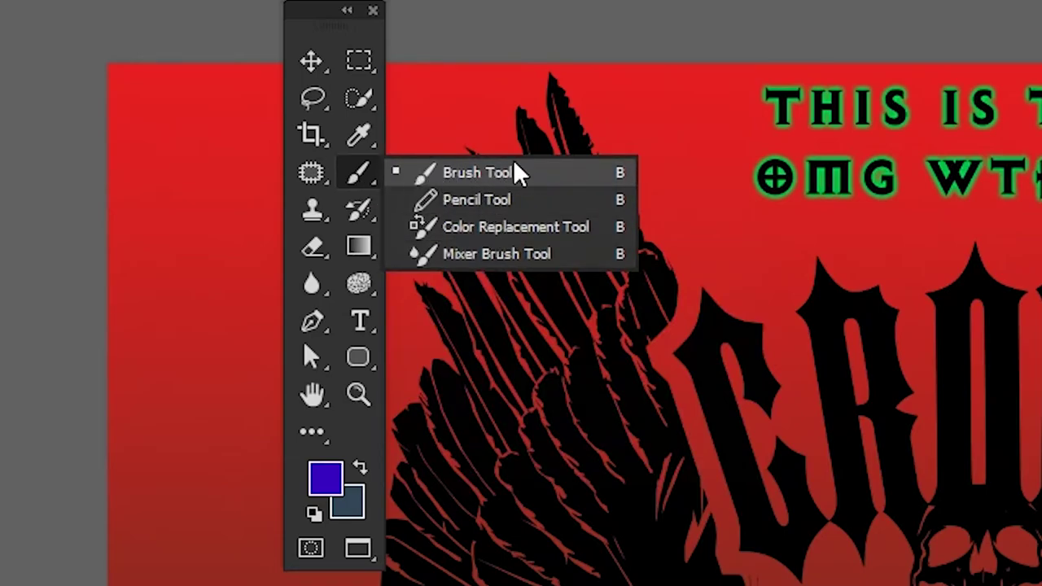
left_click(469, 176)
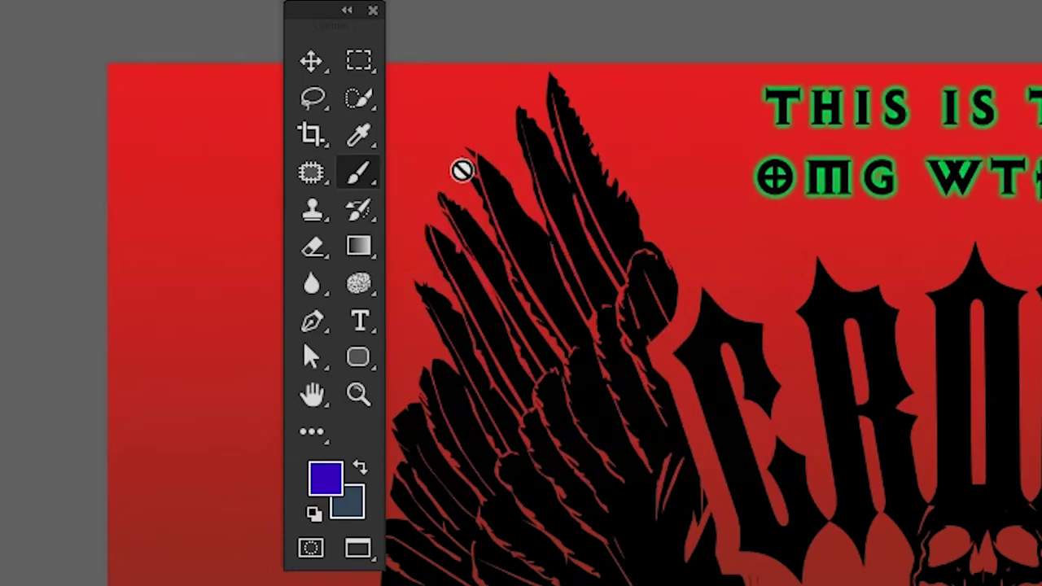
Nudge the toolbar right, cycle the brush group back to Brush, then switch to the Move tool.
left_click_drag(330, 23, 358, 7)
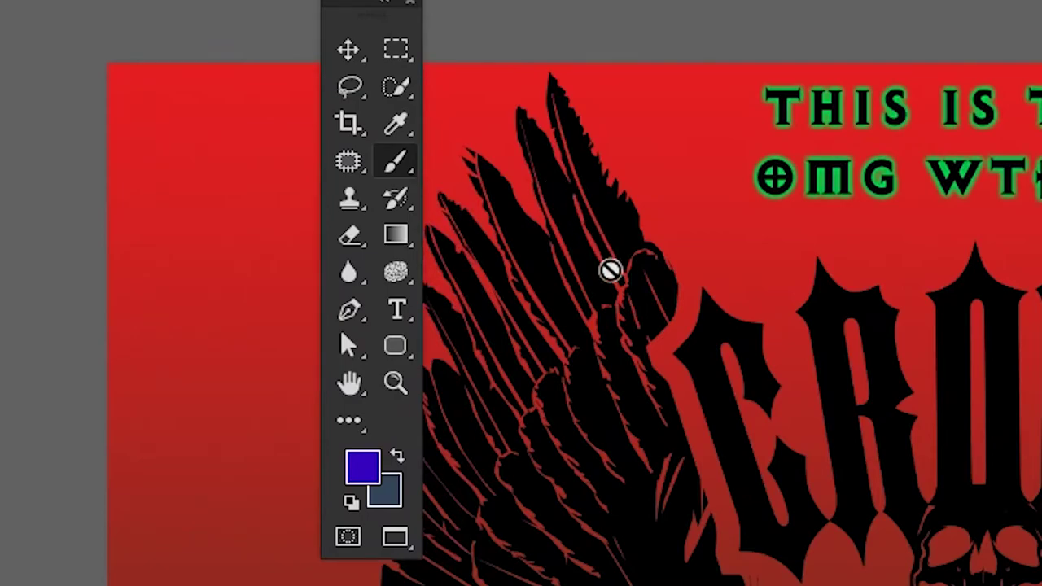
key("shift+b")
key("shift+b")
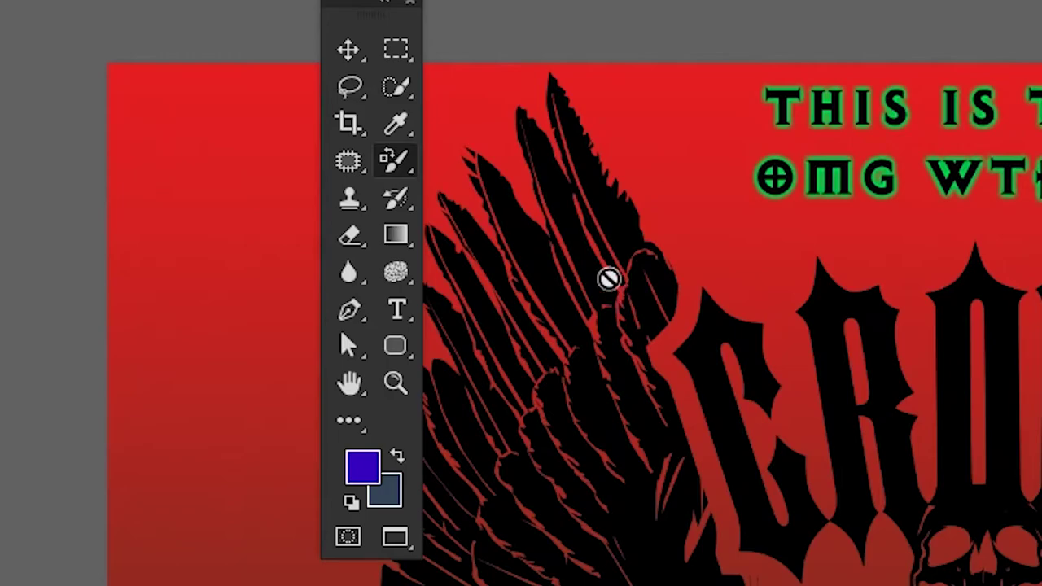
key("shift+b")
key("shift+b")
key("shift+b")
key("shift+b")
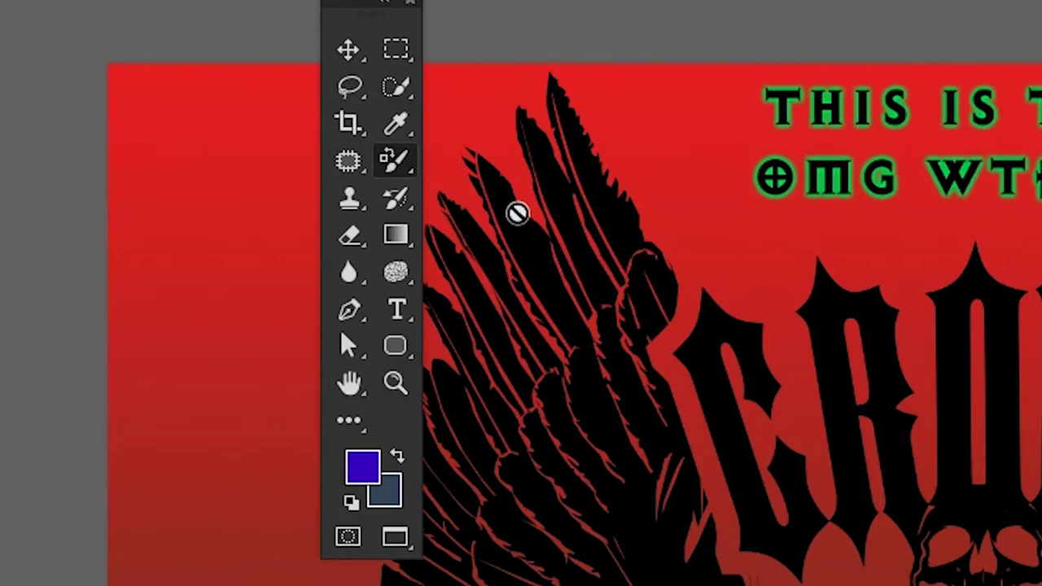
key("shift+b")
key("shift+b")
key("shift+b")
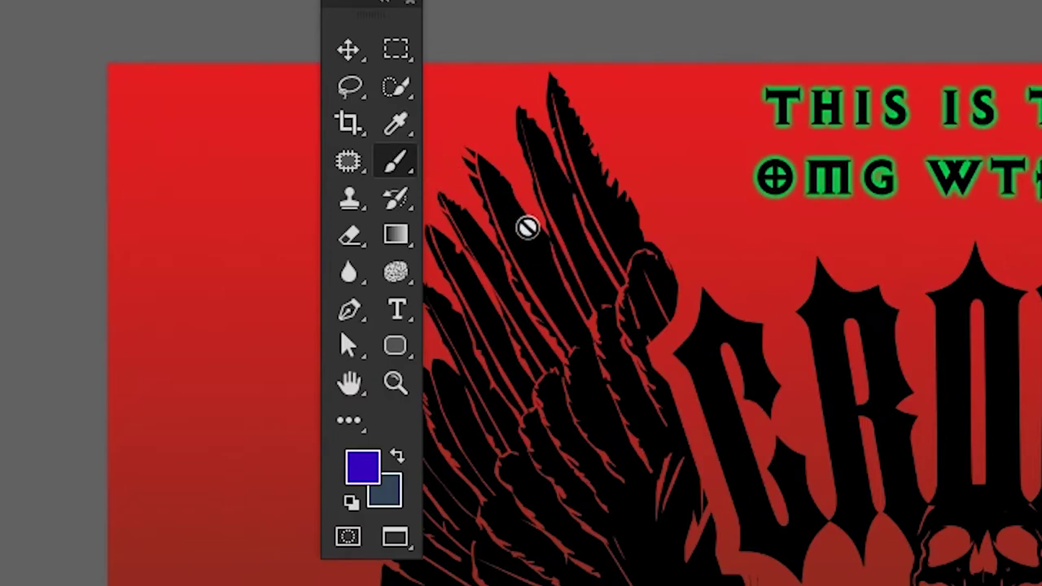
key("shift+b")
key("shift+b")
key("shift+b")
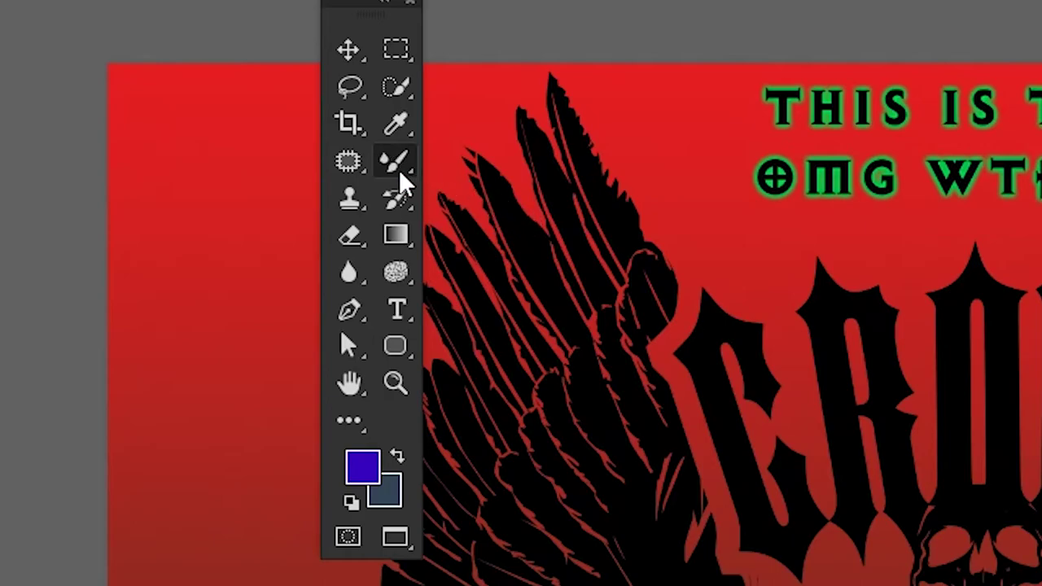
key("shift+b")
key("shift+b")
key("shift+b")
key("shift+b")
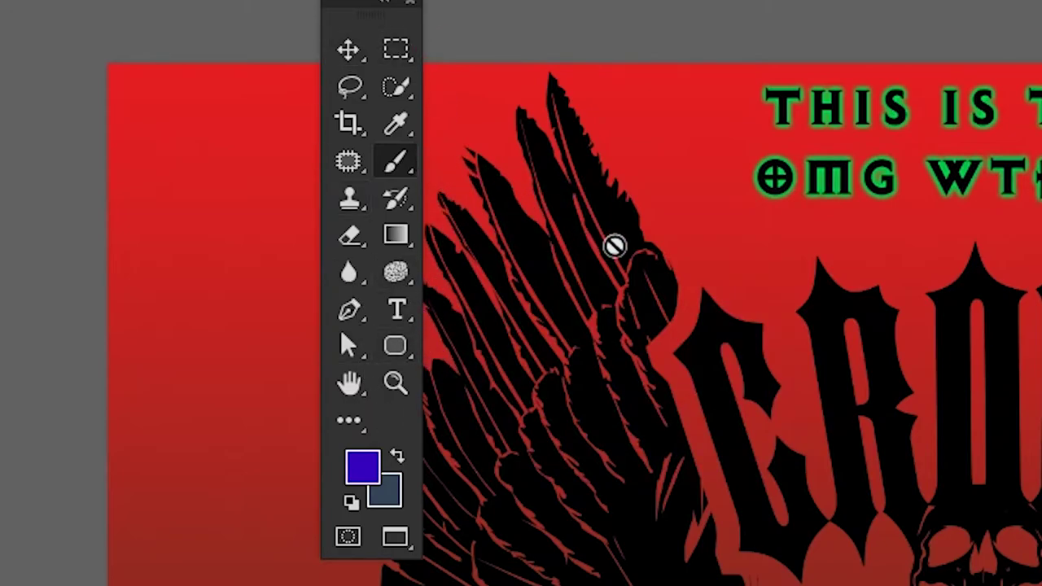
key("v")
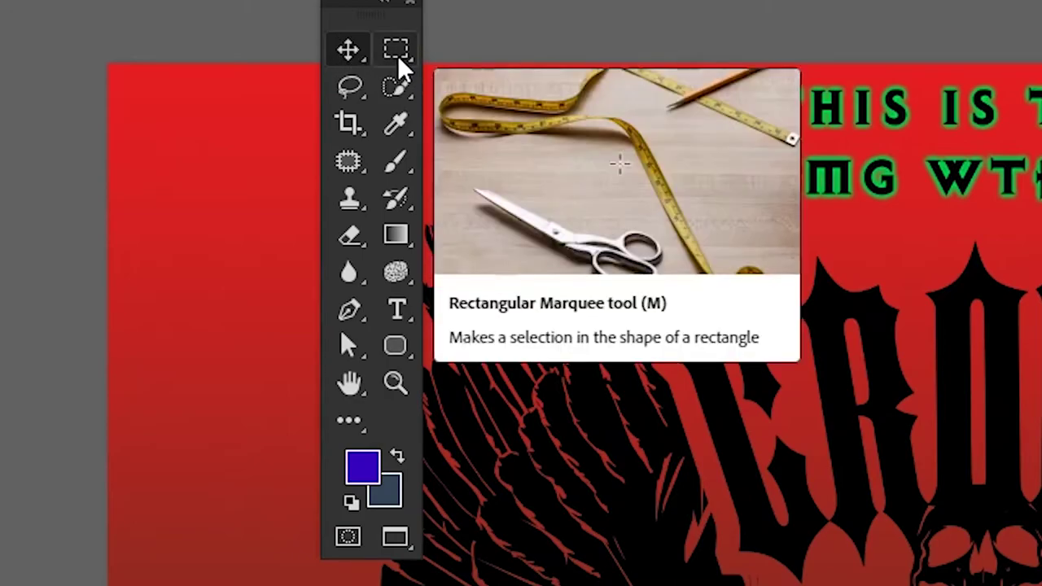
Cycle the marquee and lasso variants, ending on Rectangular Marquee and the plain Lasso.
key("m")
key("shift+m")
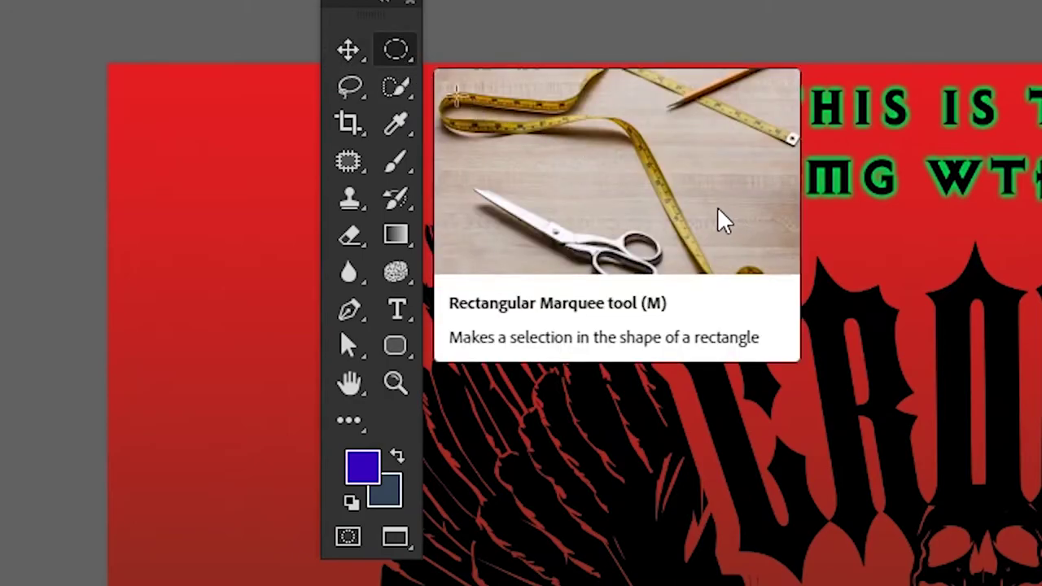
key("shift+m")
key("shift+m")
key("shift+m")
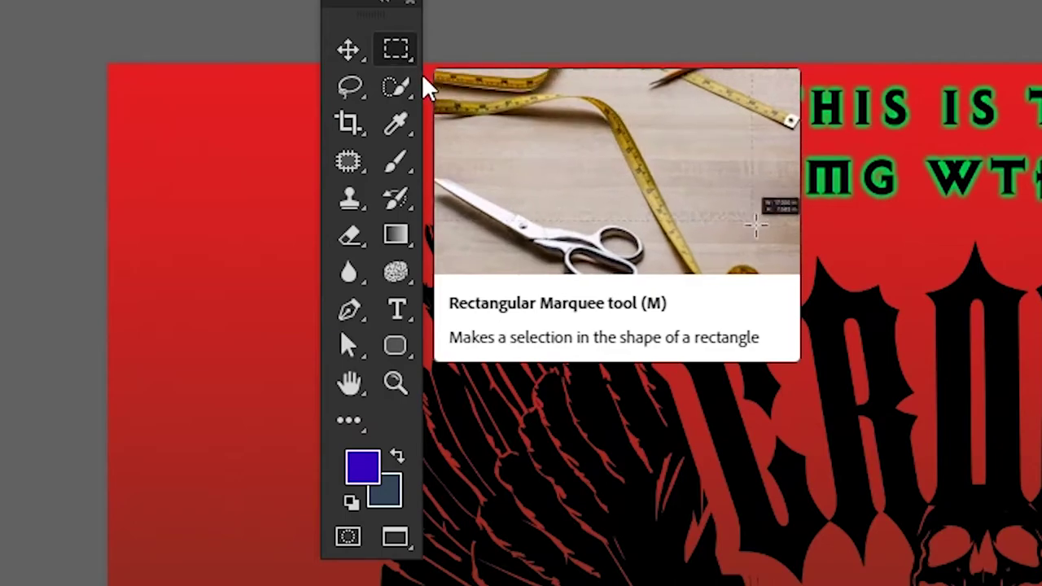
key("shift+m")
key("shift+m")
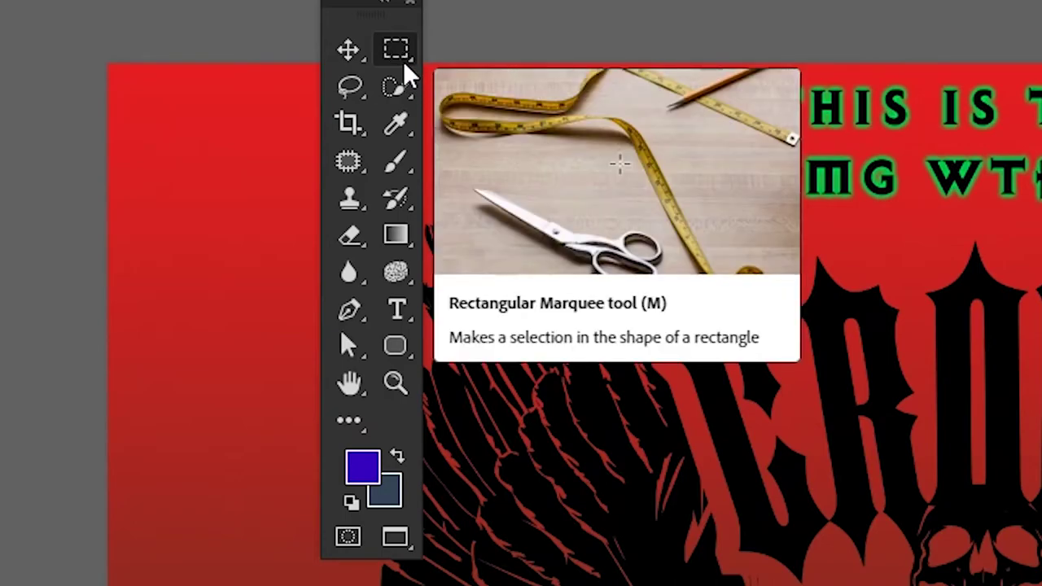
key("shift+m")
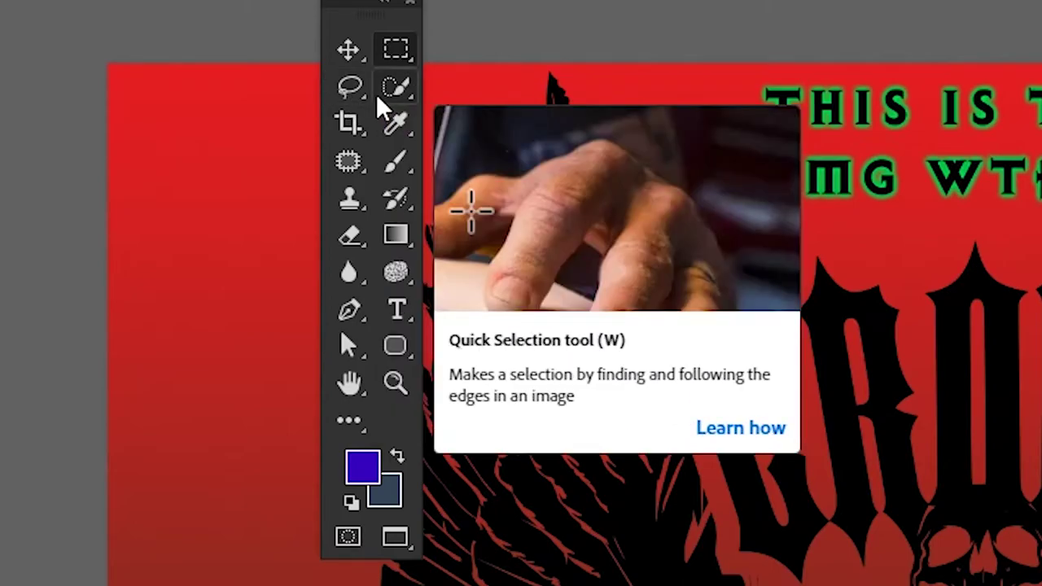
key("shift+l")
key("shift+l")
key("shift+l")
key("shift+l")
key("shift+l")
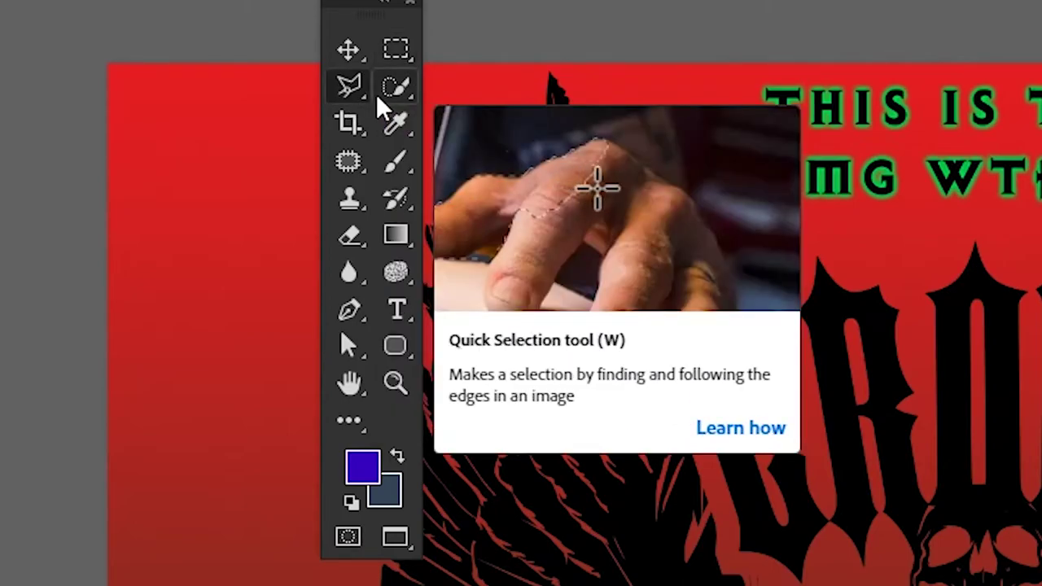
key("shift+l")
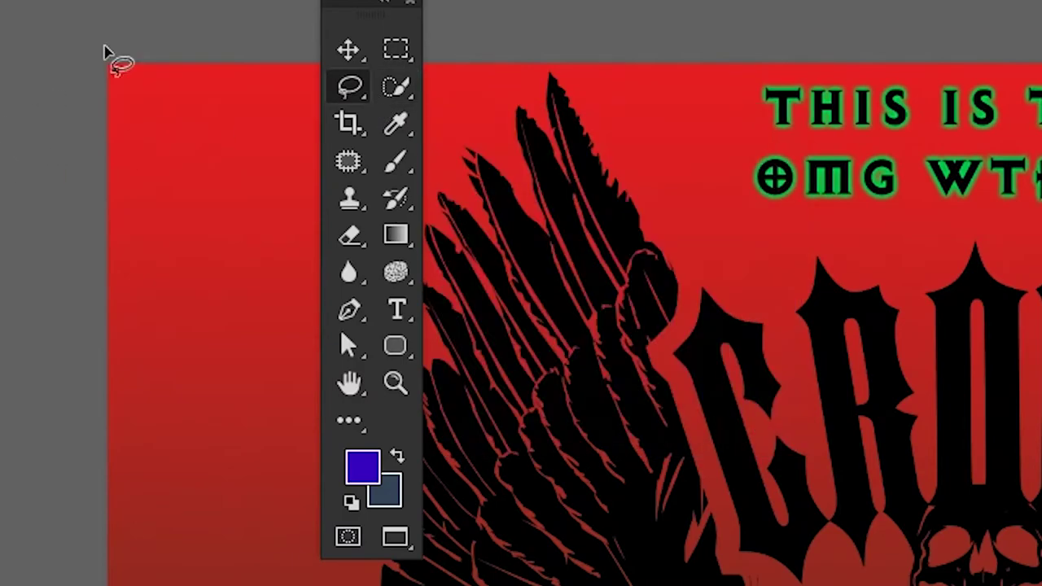
Move the toolbar to the far left and choose Edit Toolbar from the extra-tools slot.
left_click_drag(383, 18, 3, 24)
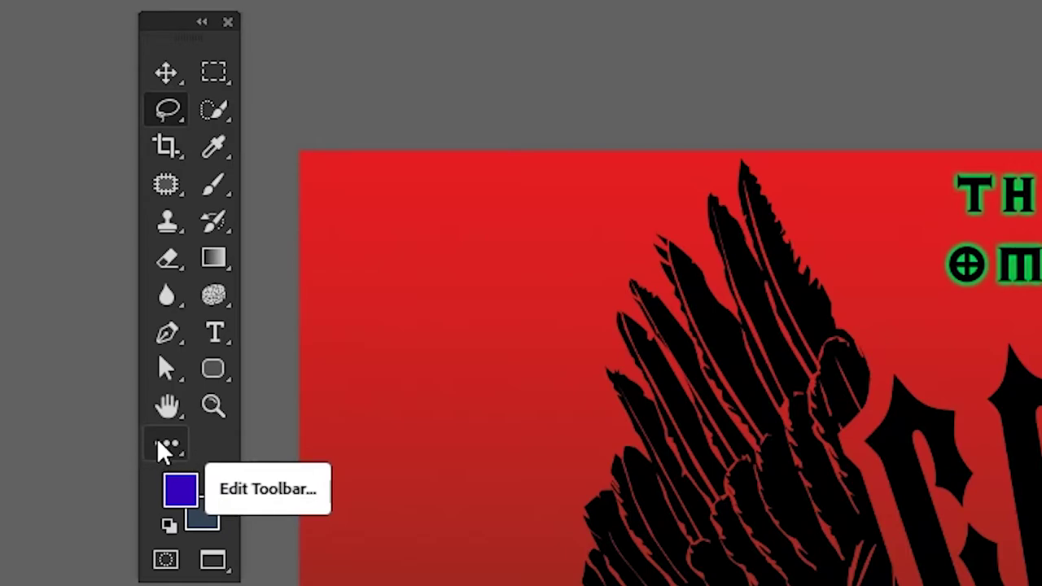
left_click(156, 437)
left_click(172, 445)
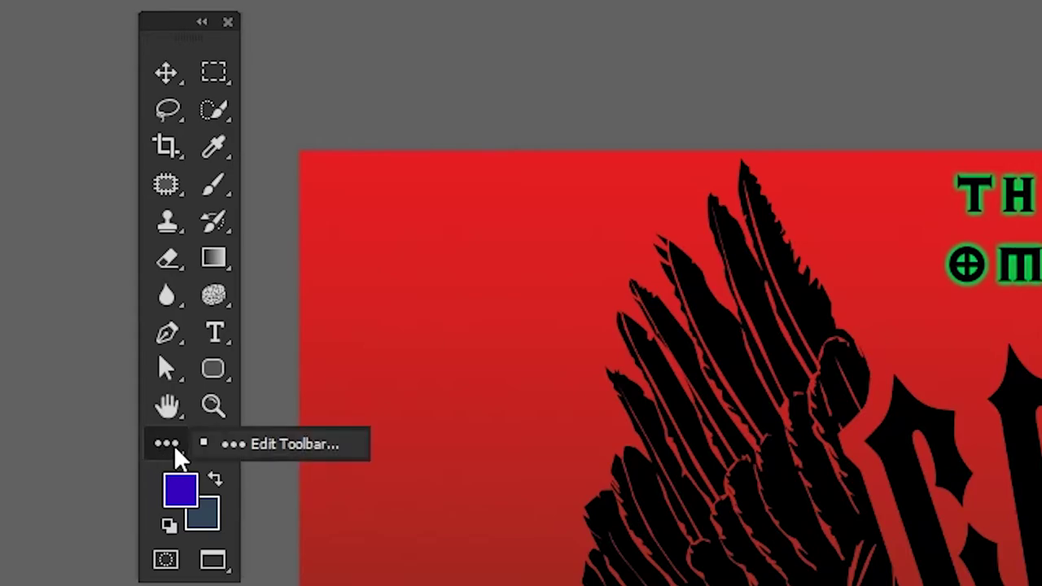
left_click(271, 443)
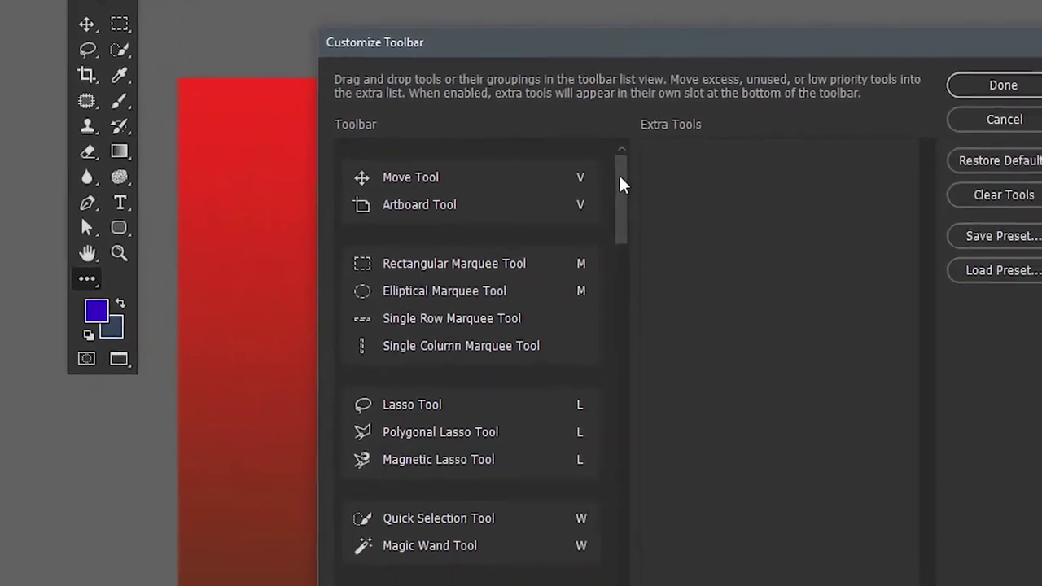
Drag Slice and Slice Select, then Count, Red Eye and Pencil, into the Extra Tools column.
mouse_move(713, 215)
left_mouse_down()
mouse_move(535, 225)
mouse_move(520, 298)
mouse_move(519, 491)
mouse_move(535, 139)
mouse_move(526, 207)
left_mouse_up()
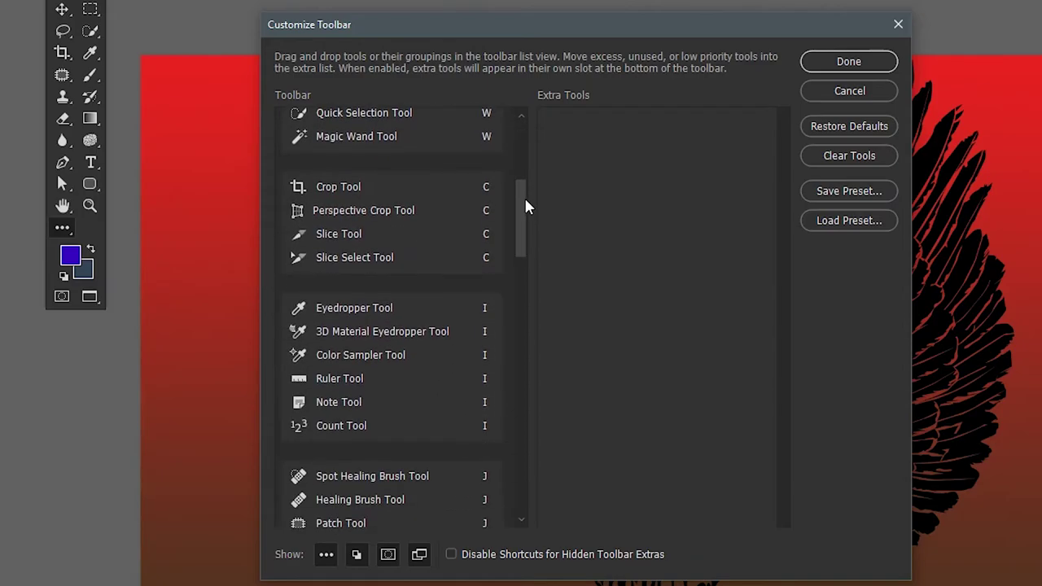
left_click(350, 235)
left_click_drag(350, 236, 652, 251)
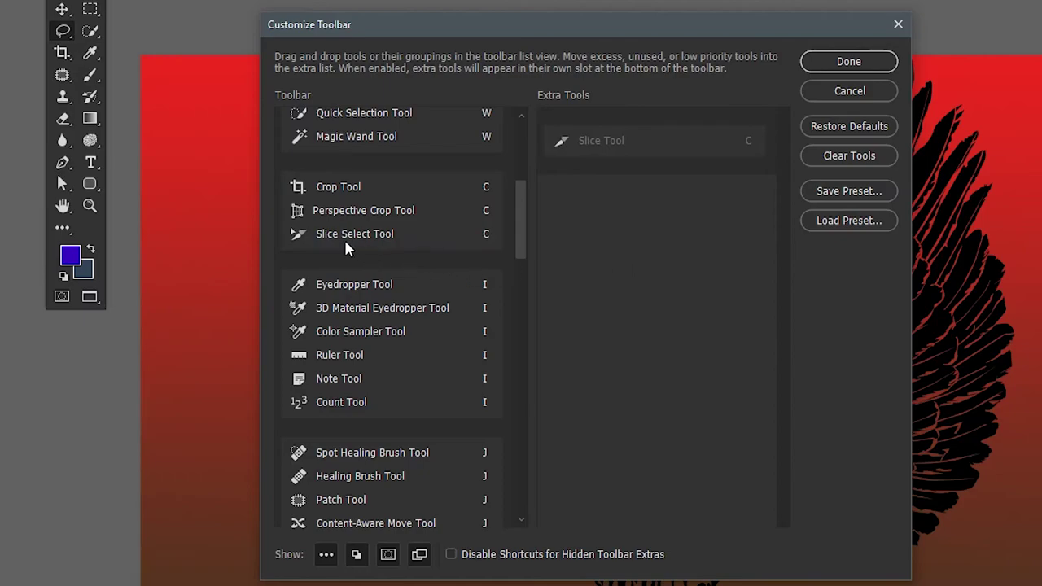
left_click_drag(346, 243, 660, 249)
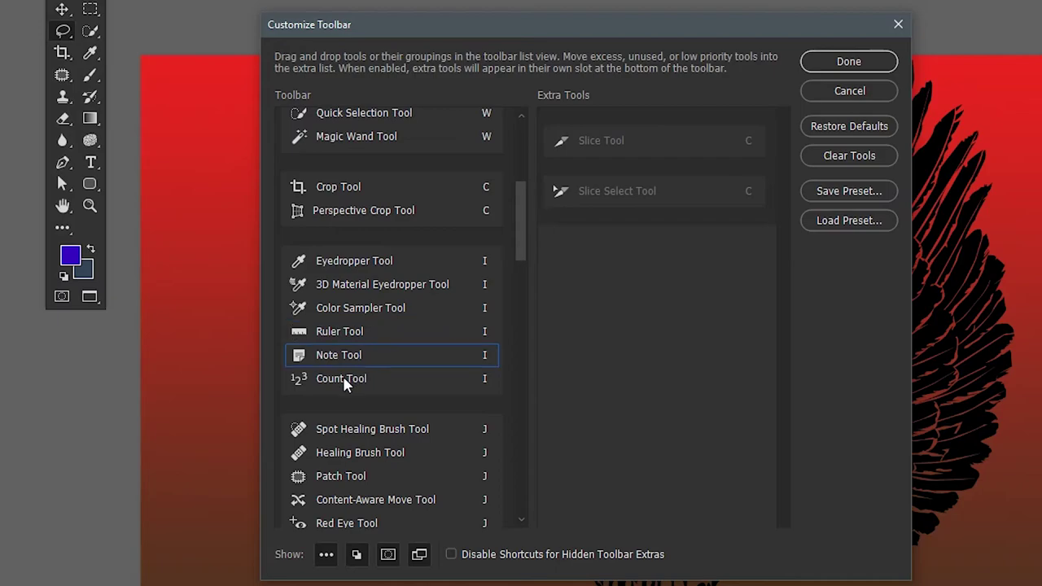
scroll(377, 326, "down", 2)
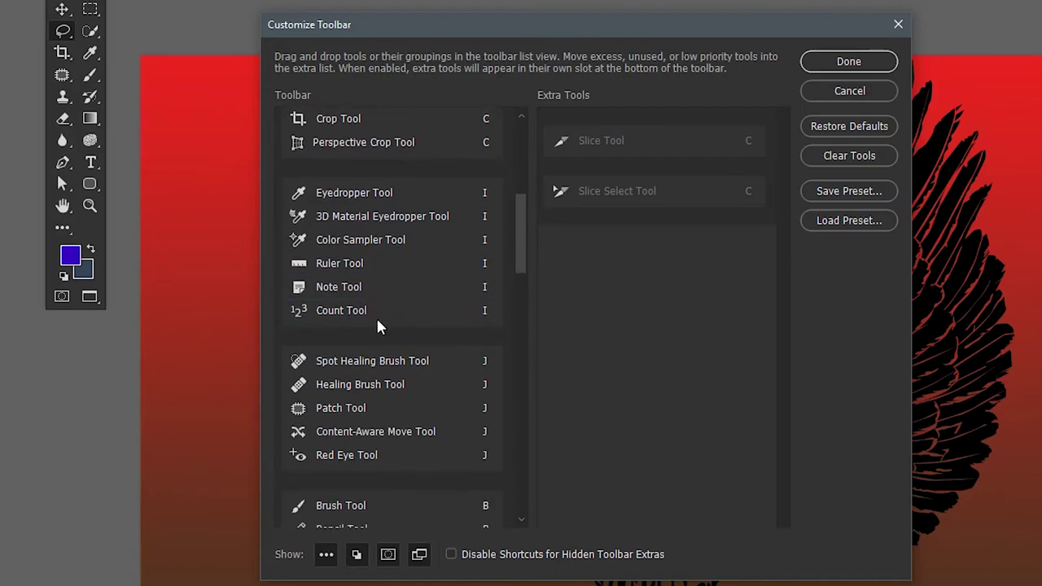
left_click_drag(377, 326, 653, 293)
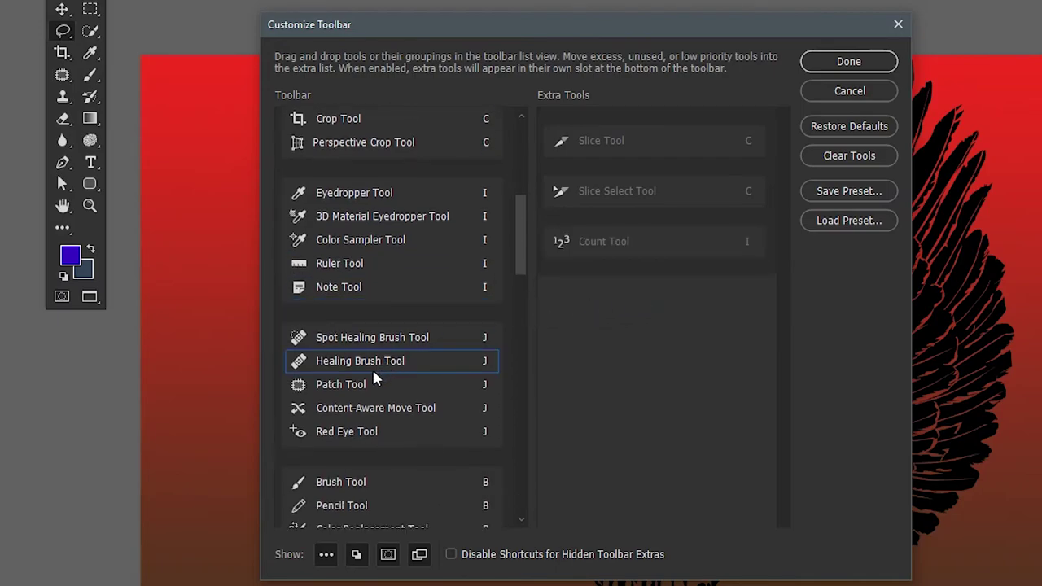
left_click_drag(352, 430, 528, 297)
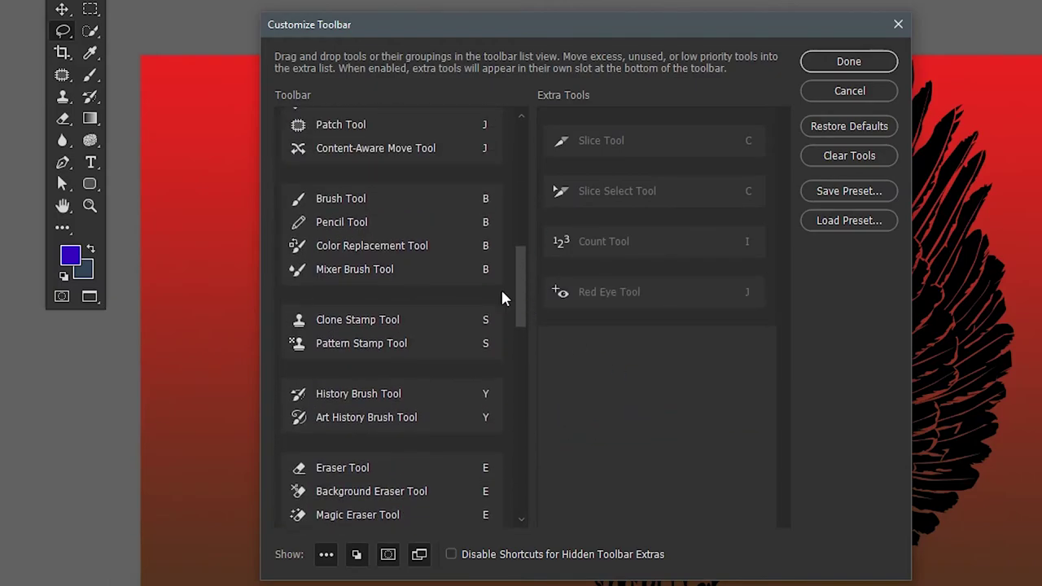
mouse_move(334, 227)
left_mouse_down()
mouse_move(379, 233)
mouse_move(626, 357)
left_mouse_up()
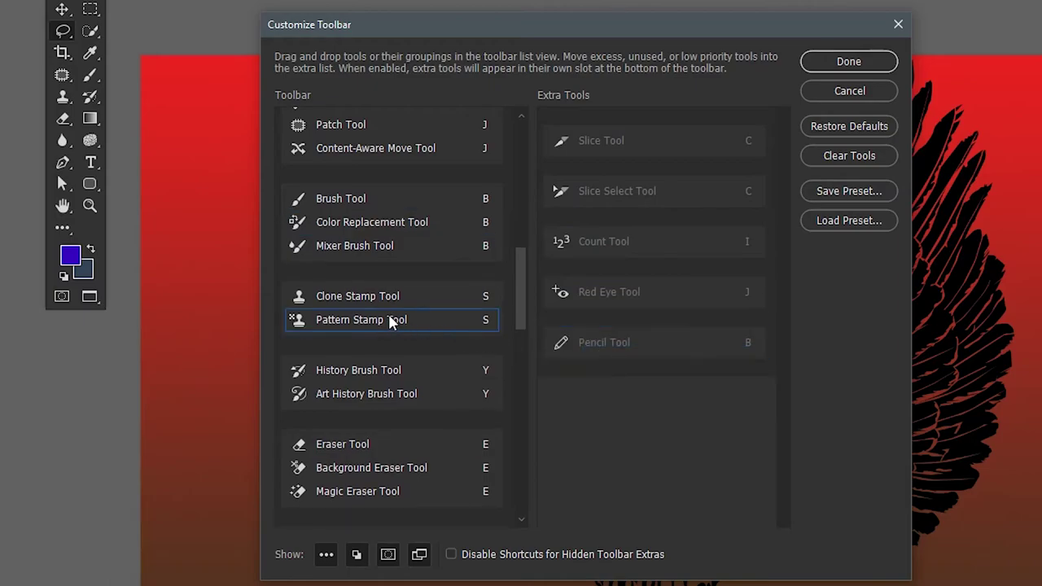
Scroll down to the shape group, try moving the Ellipse Tool, then click Done to keep the changes.
scroll(406, 464, "down", 1)
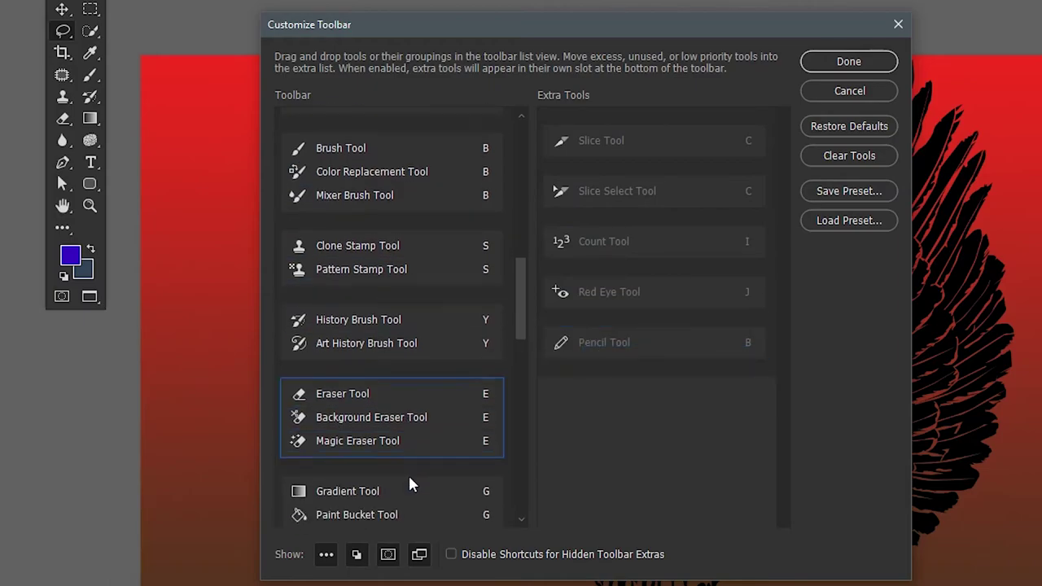
scroll(417, 476, "down", 1)
scroll(419, 443, "down", 2)
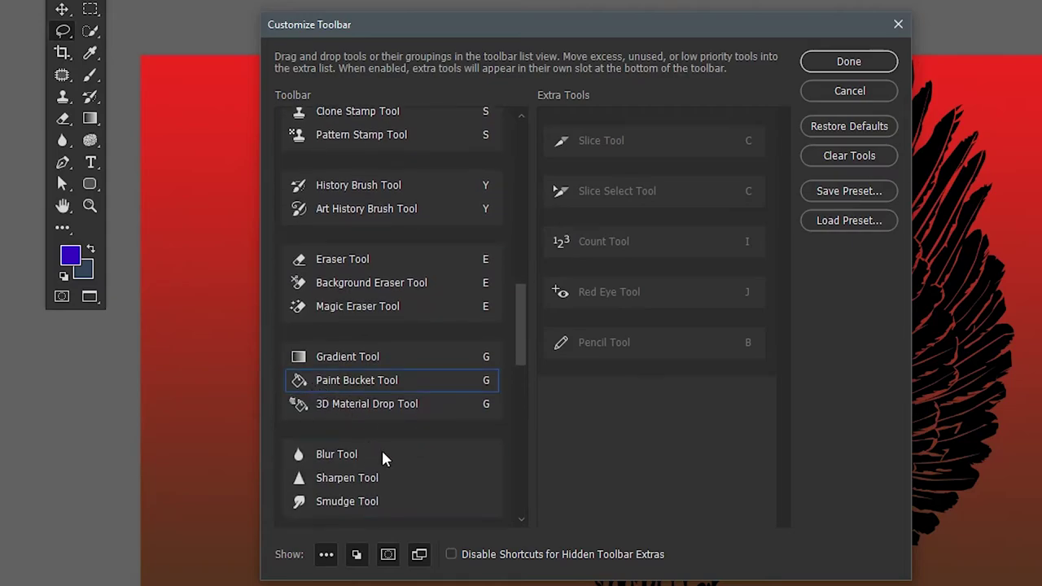
scroll(386, 460, "down", 8)
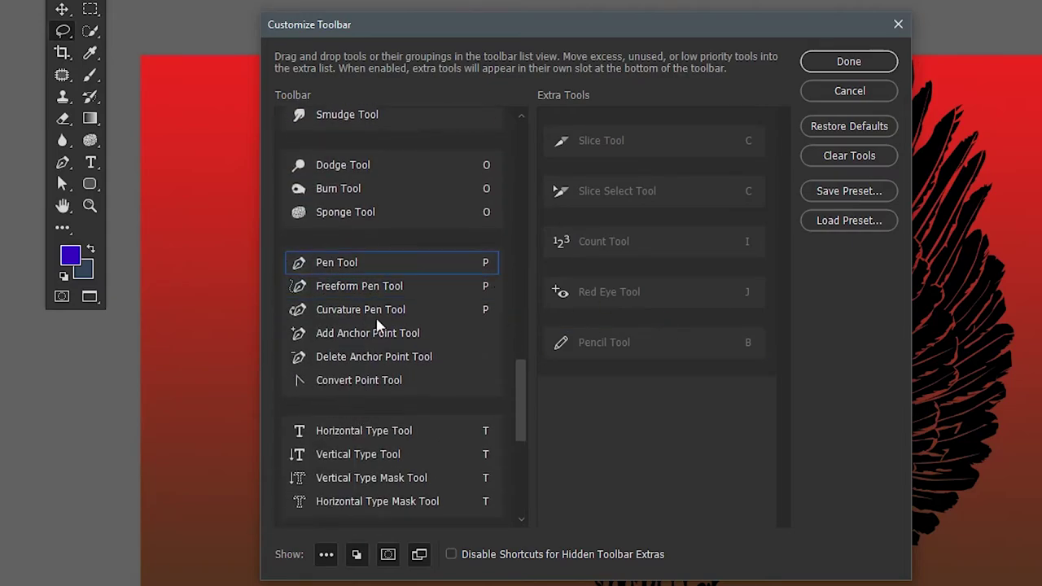
scroll(360, 409, "down", 4)
scroll(399, 425, "down", 2)
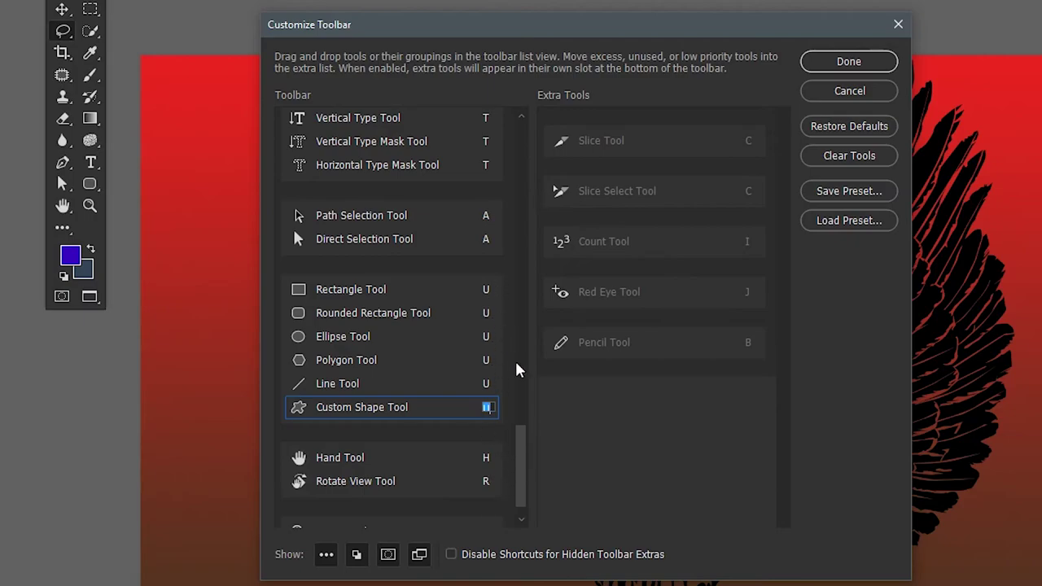
left_click(421, 360)
left_click(398, 340)
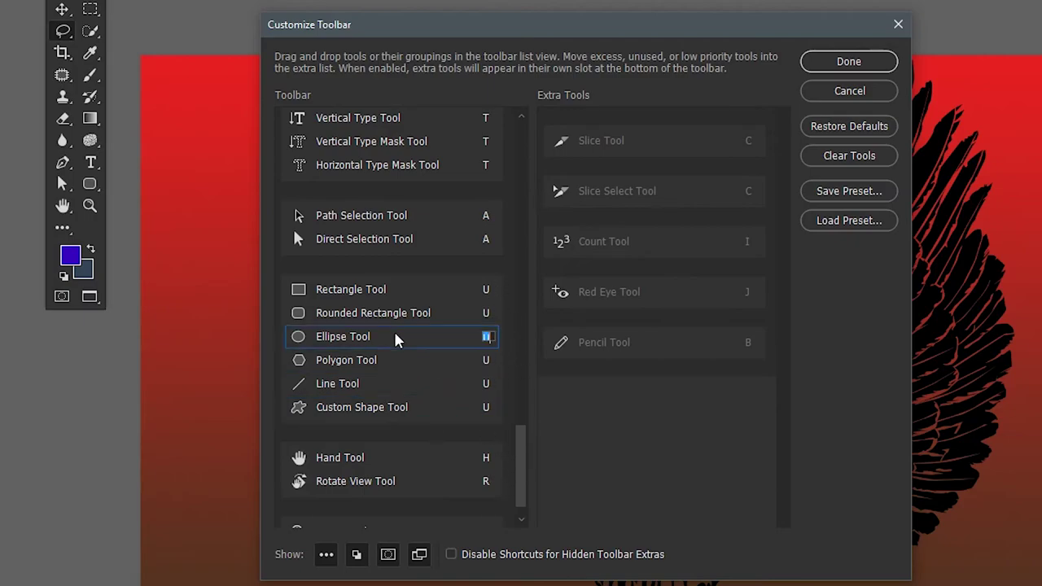
left_click(416, 295)
left_click(440, 388)
left_click_drag(400, 342, 607, 370)
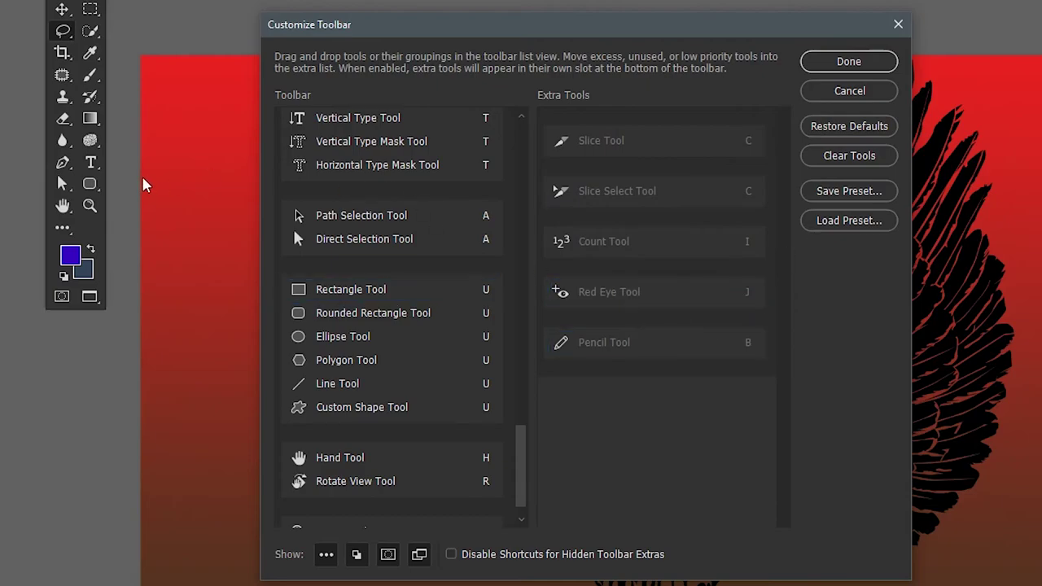
left_click(850, 65)
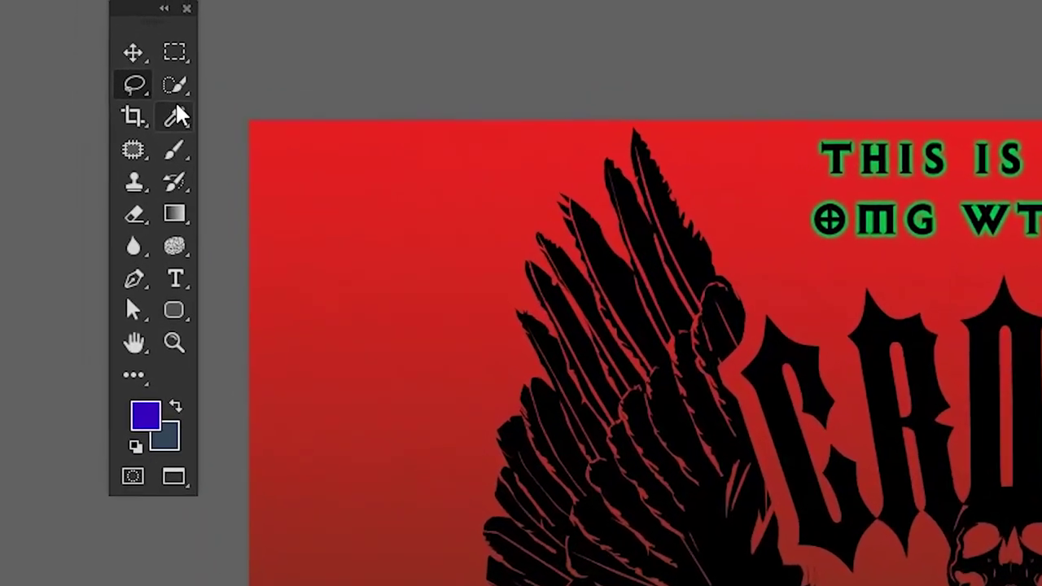
Browse the eyedropper group, trying Crop and Move, and set that slot to the Note Tool.
right_click(177, 118)
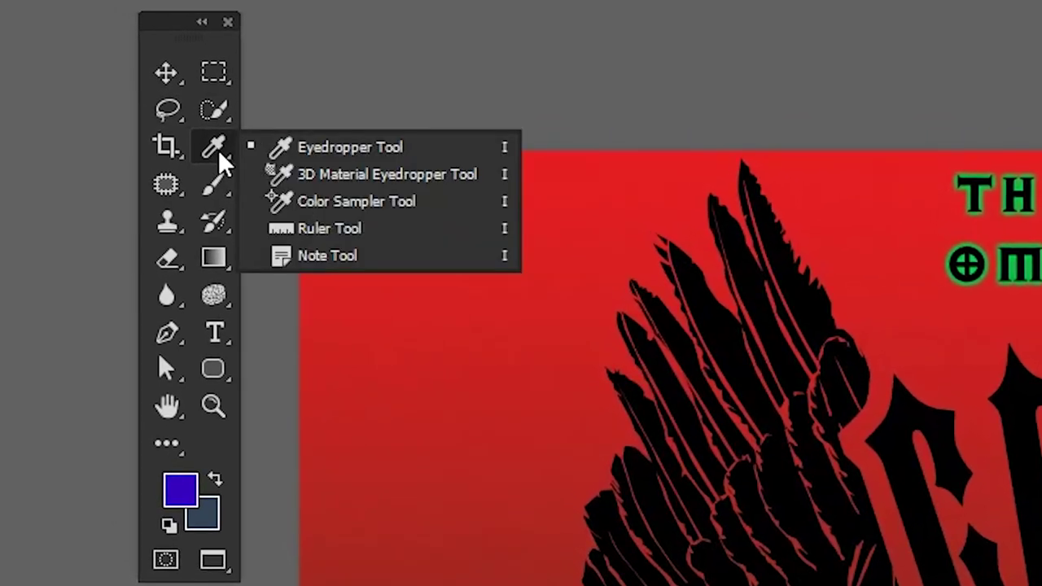
left_click(162, 151)
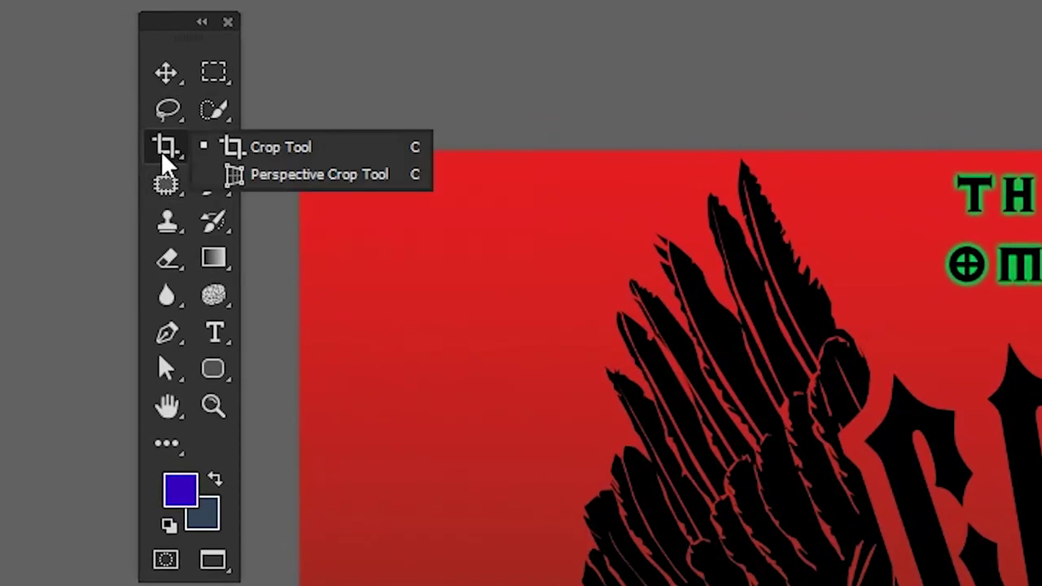
left_click(167, 87)
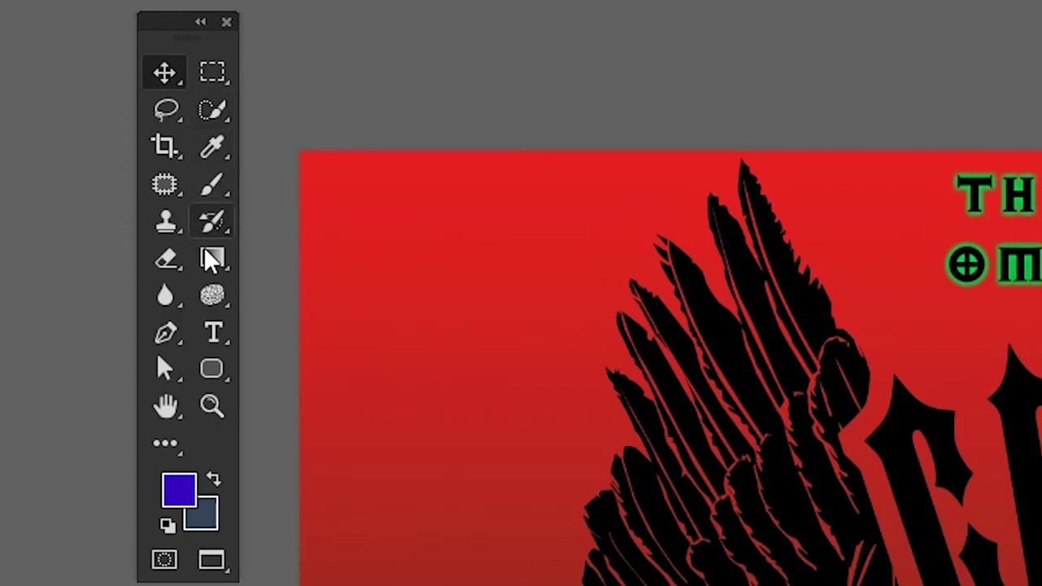
left_click(213, 158)
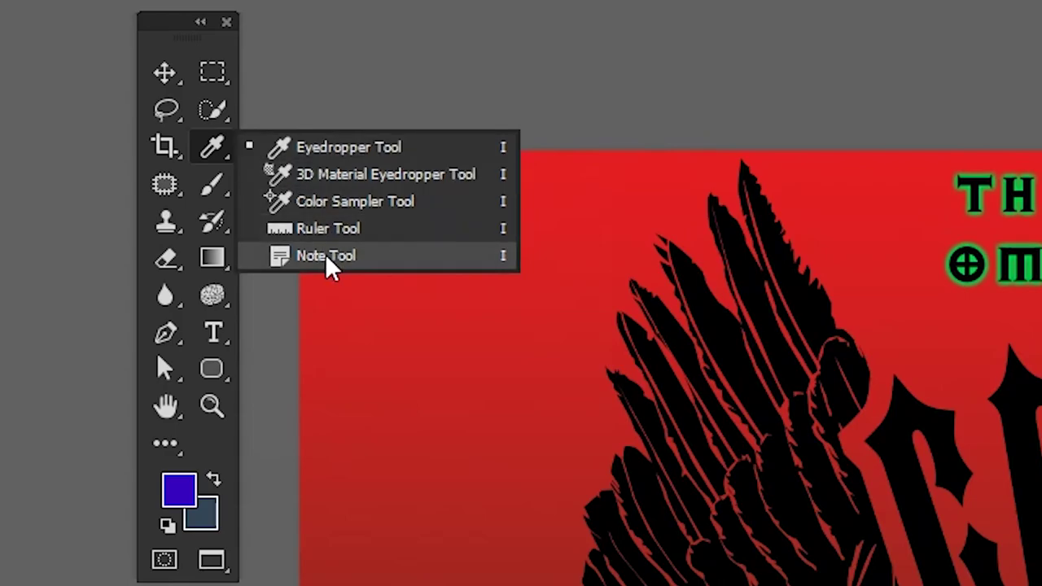
left_click(328, 259)
Inspect the pen group and the extra-tools slot, picking the Pencil from the extras.
right_click(177, 336)
left_click(175, 334)
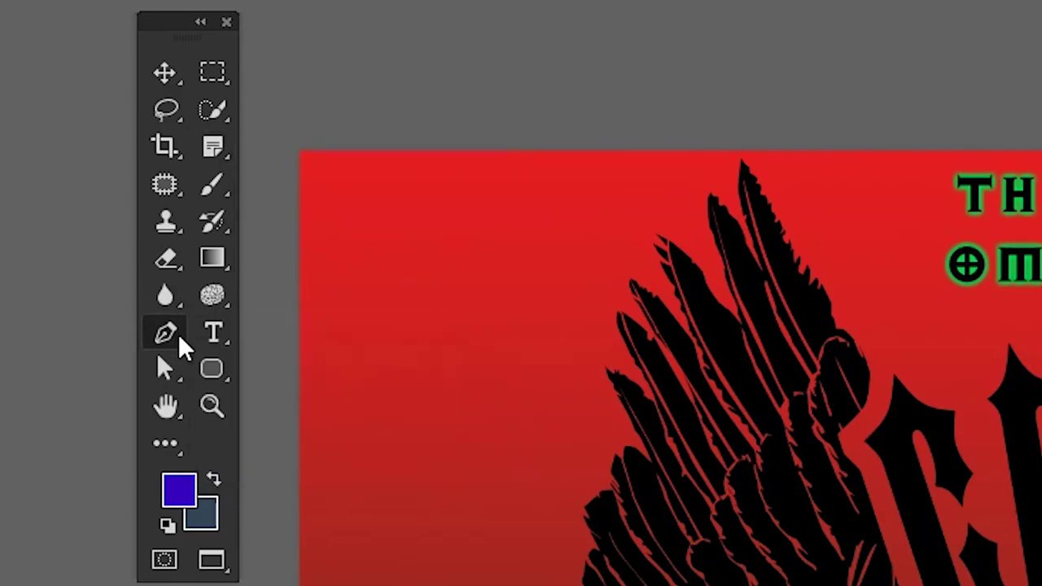
left_click(165, 446)
right_click(173, 456)
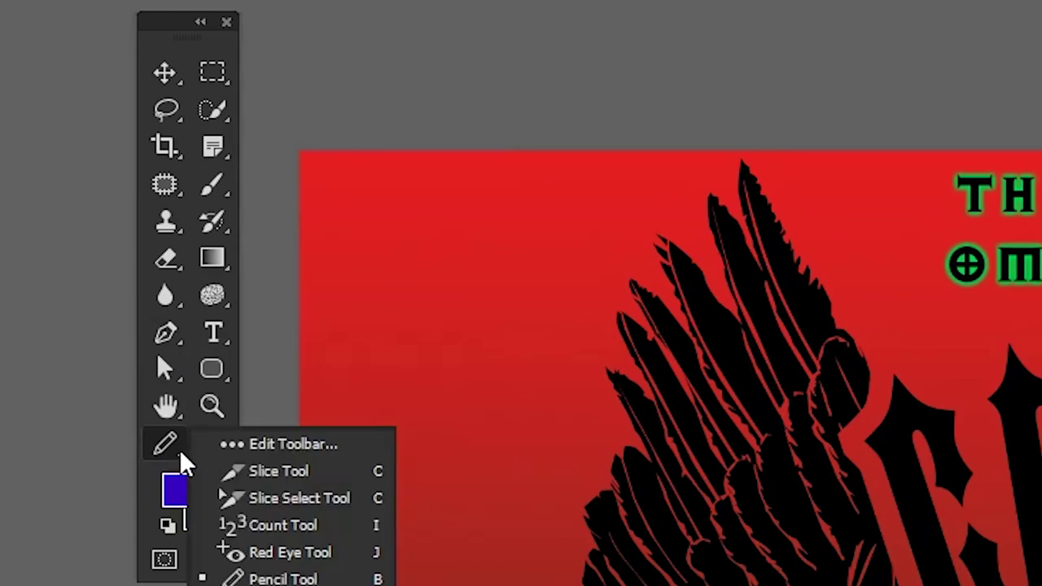
left_click(167, 460)
right_click(168, 449)
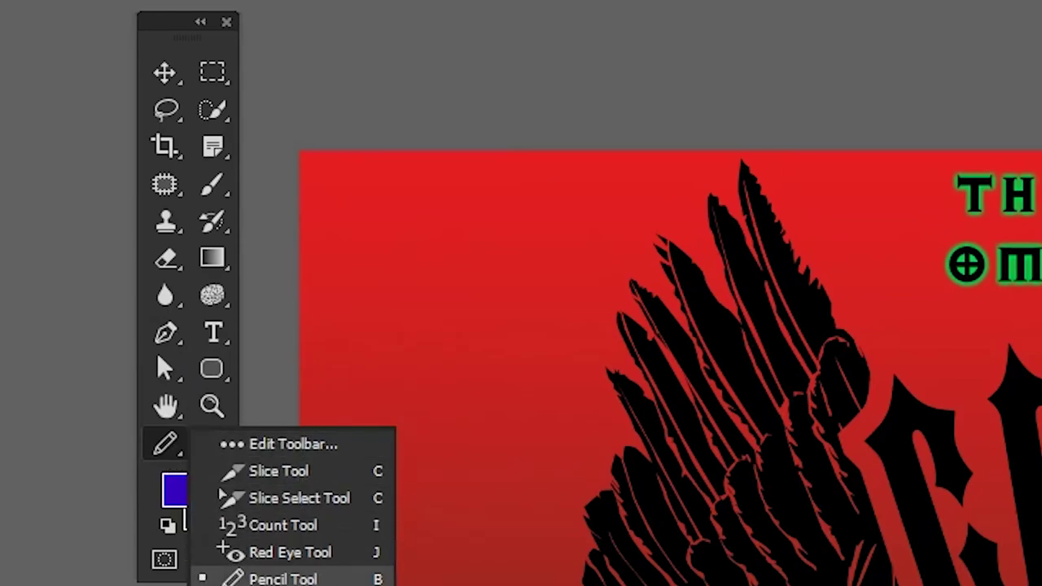
left_click(467, 314)
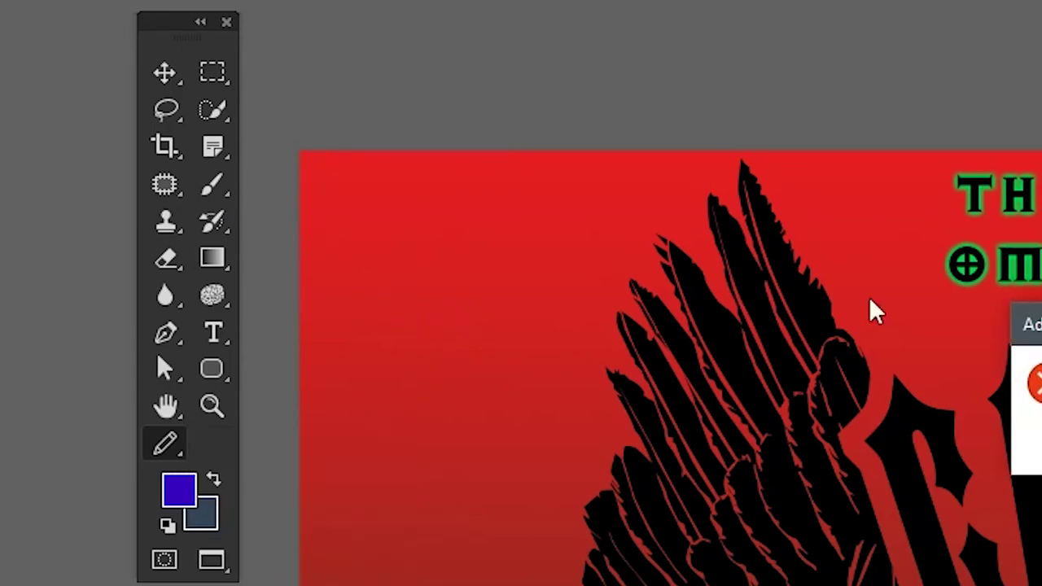
Switch to Move then Crop, then Restore Defaults in Edit Toolbar and click Done.
left_click(164, 78)
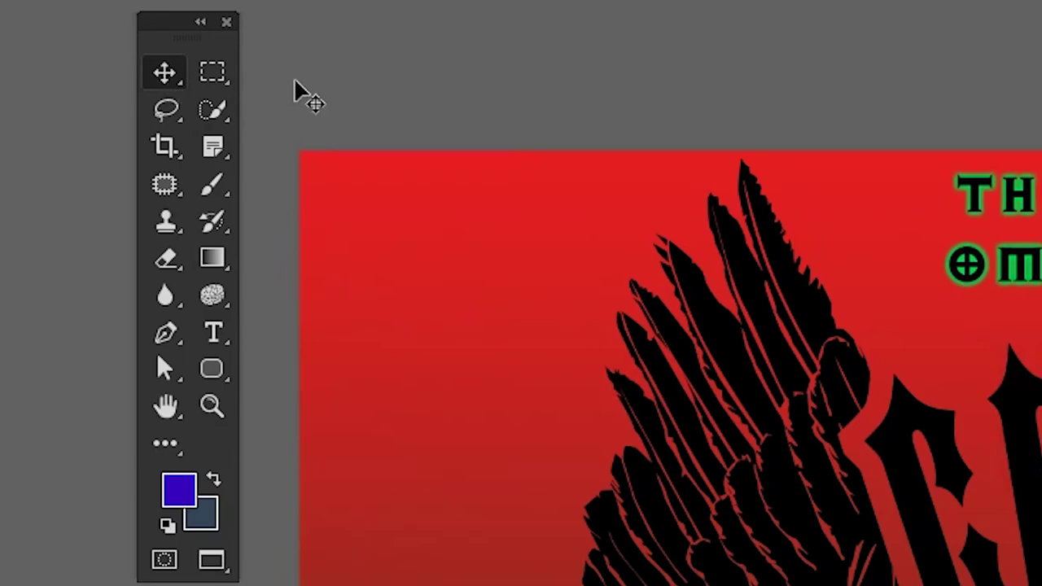
key("c")
right_click(165, 150)
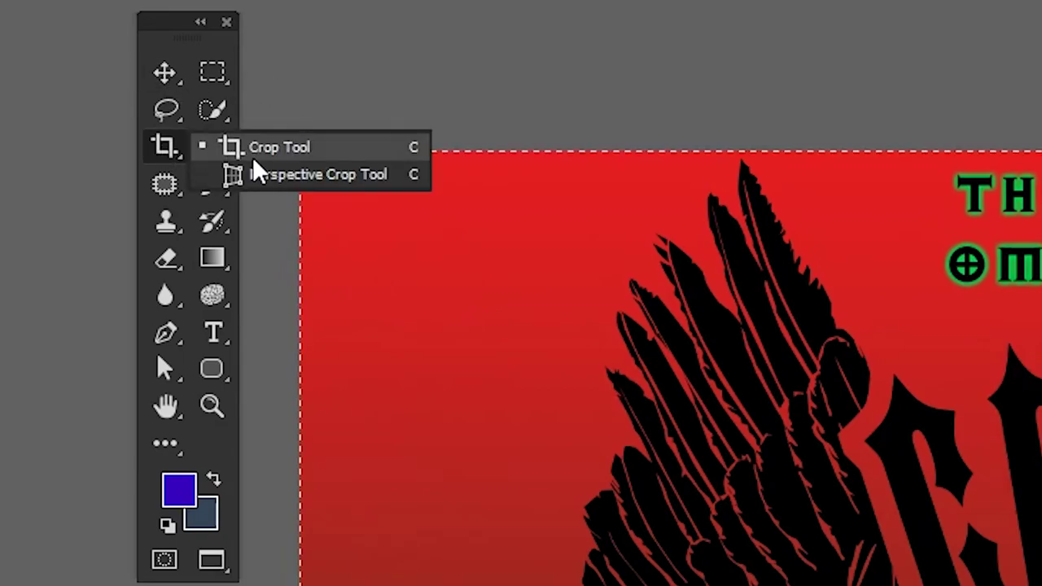
left_click(150, 156)
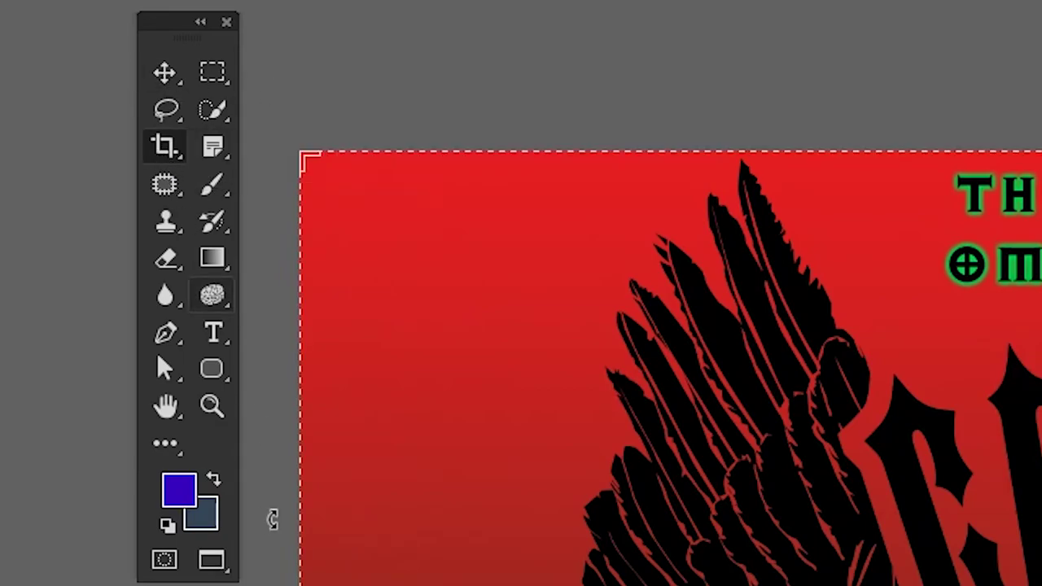
right_click(166, 444)
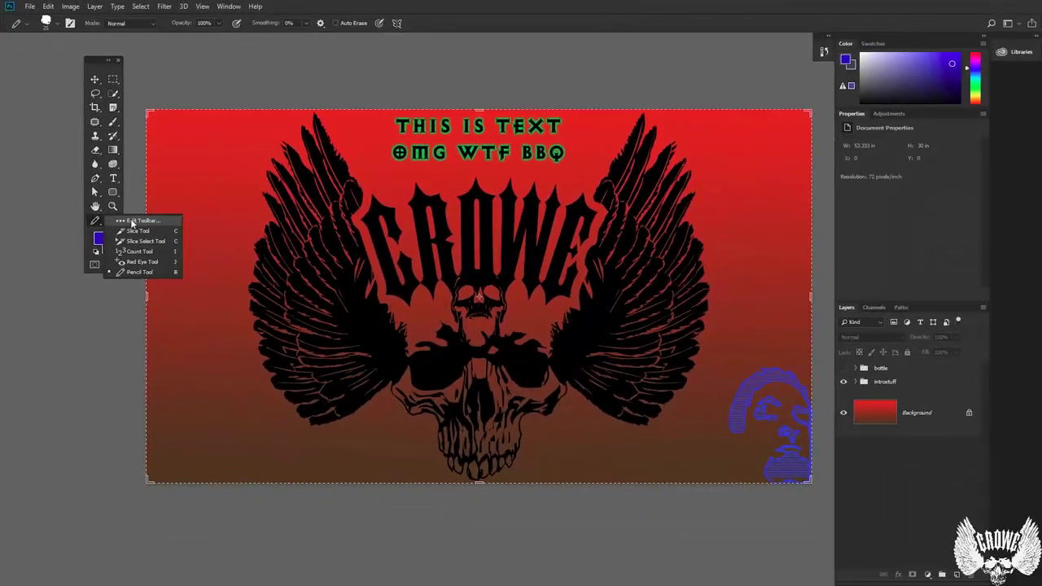
left_click(135, 220)
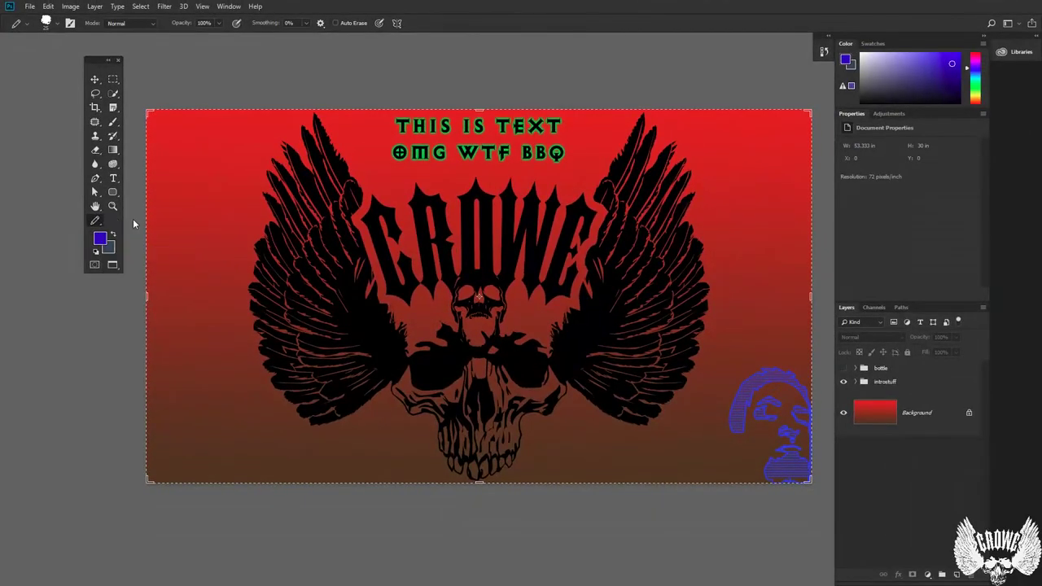
left_click(623, 156)
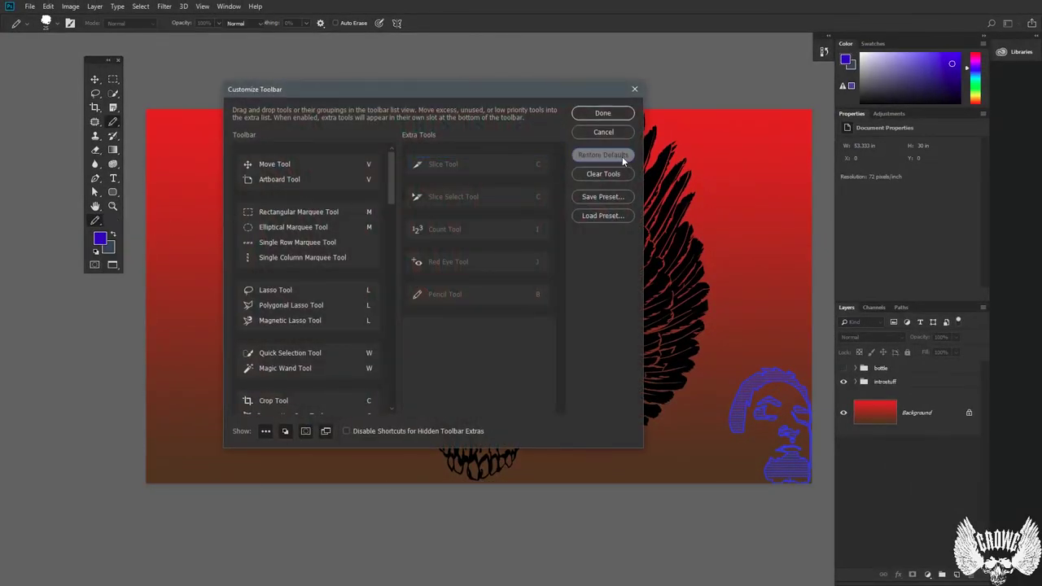
left_click(603, 113)
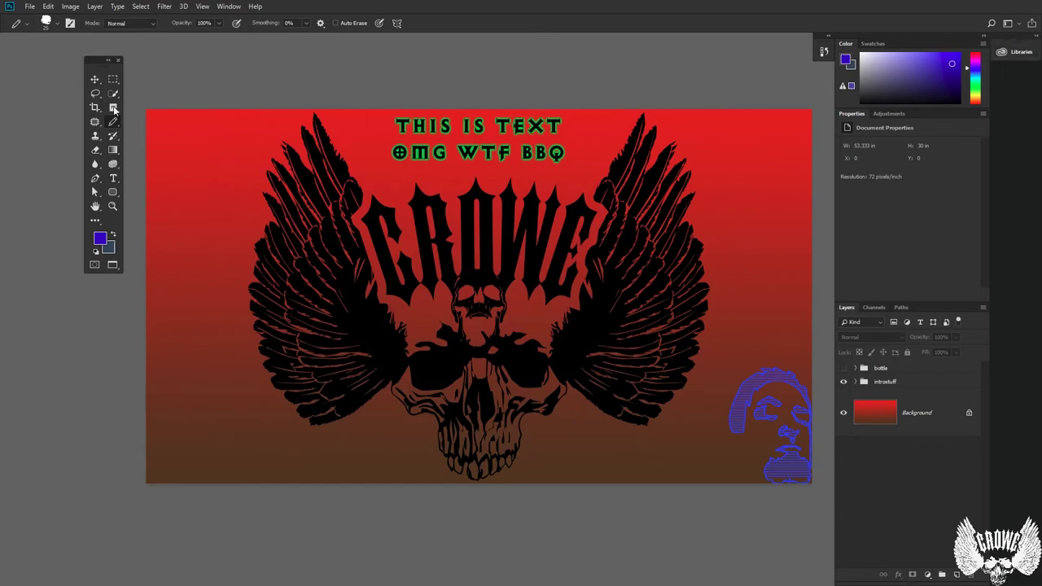
Load the custom painting workspace, float the toolbar over the canvas, try the Eyedropper, and park it left.
left_click(1010, 26)
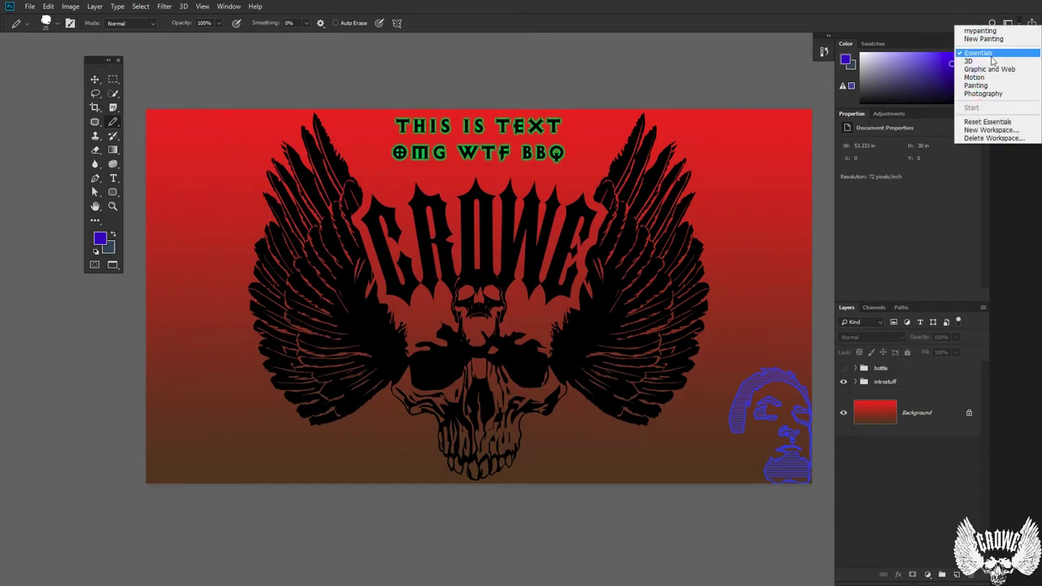
left_click(987, 32)
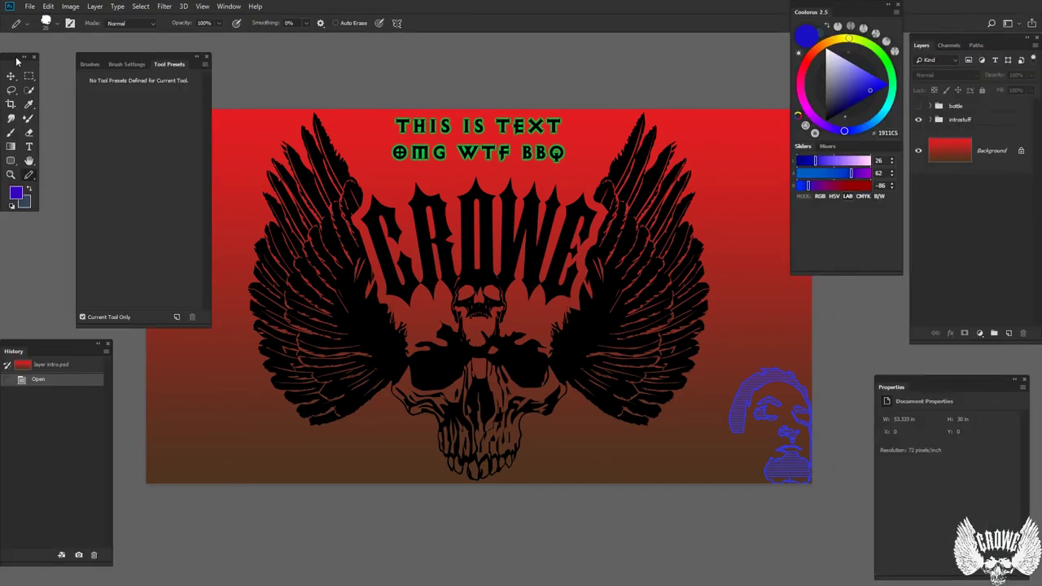
left_click_drag(15, 61, 341, 95)
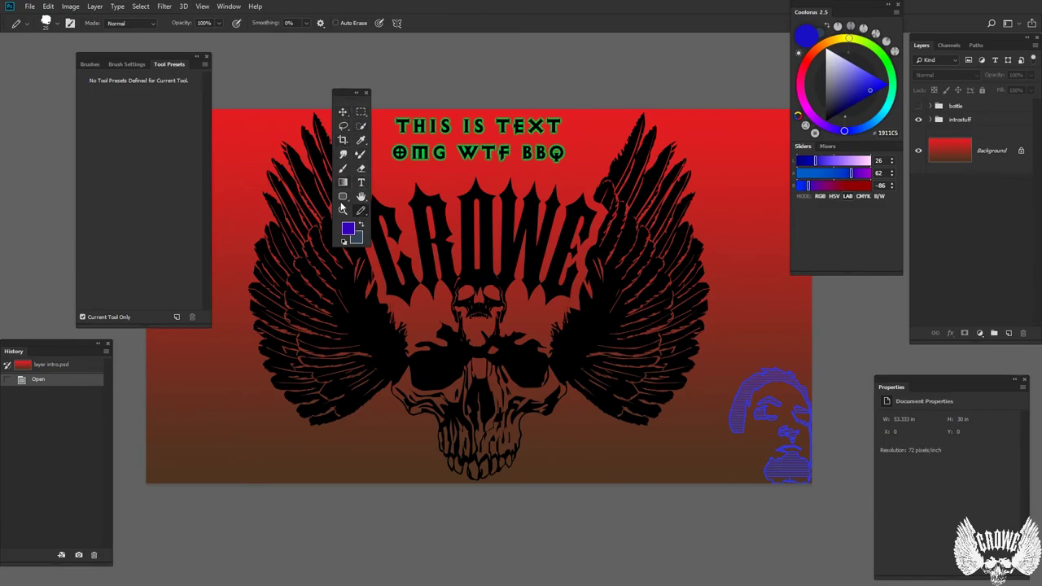
left_click(360, 141)
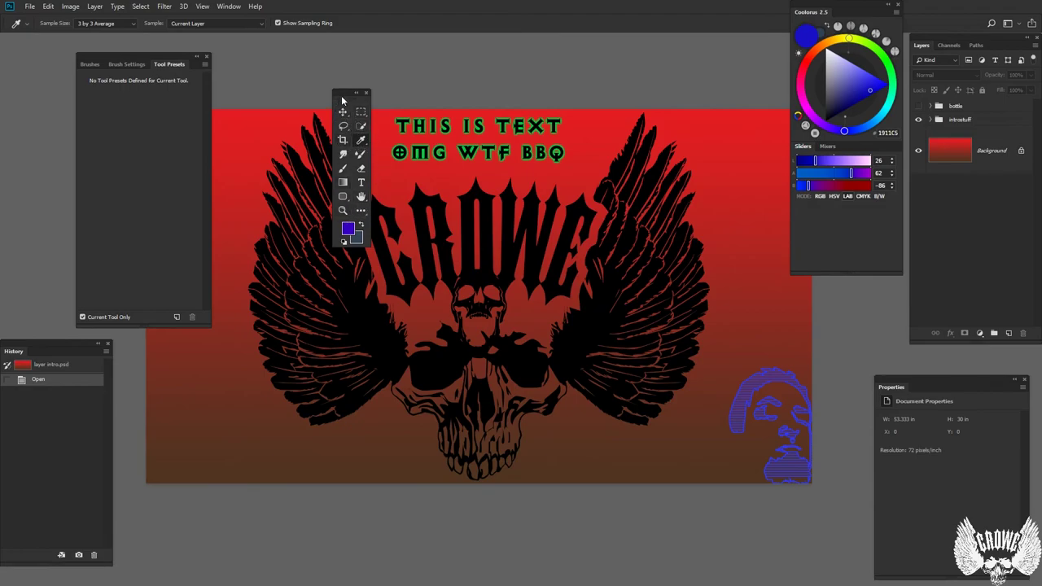
left_click_drag(342, 99, 26, 51)
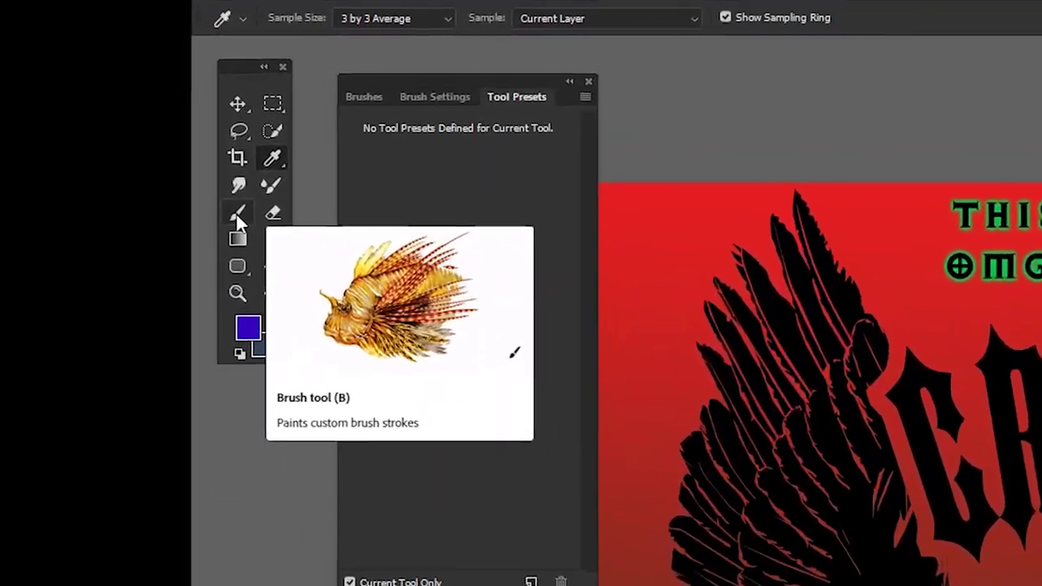
Toggle between Brush and Mixer Brush to compare their presets, briefly switching to Move and back.
left_click(108, 159)
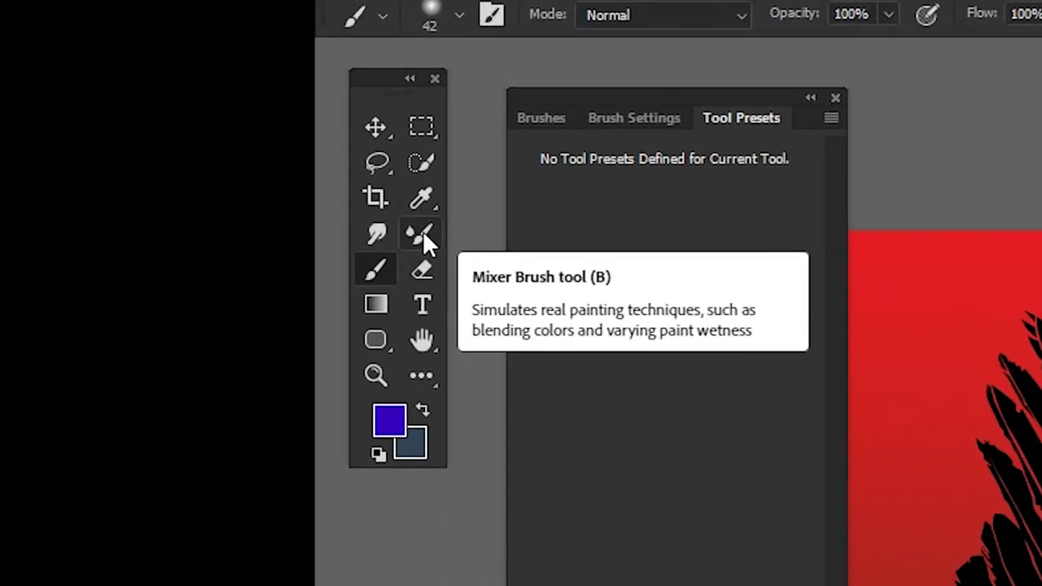
left_click(411, 233)
left_click(391, 269)
left_click(420, 234)
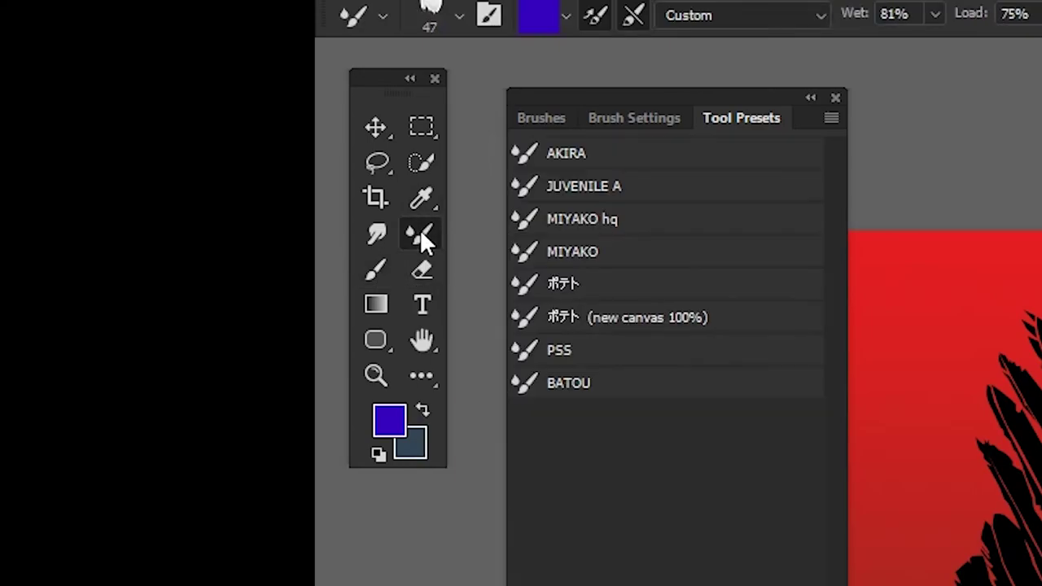
left_click(378, 271)
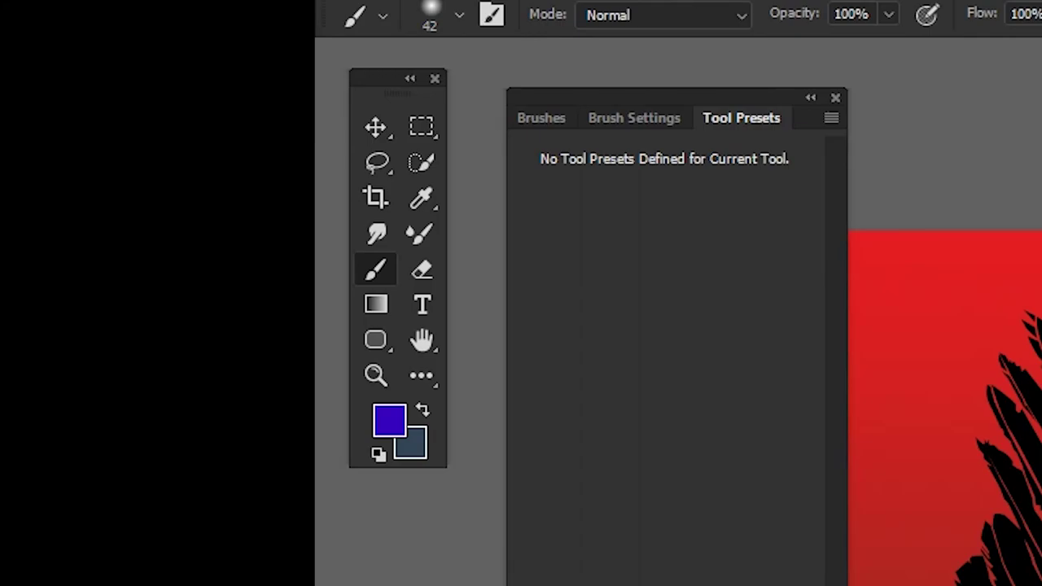
key("v")
key("b")
Hide and restore the panels with Tab, cycle the brush group, and peek at the Pencil's hidden tools.
key("Tab")
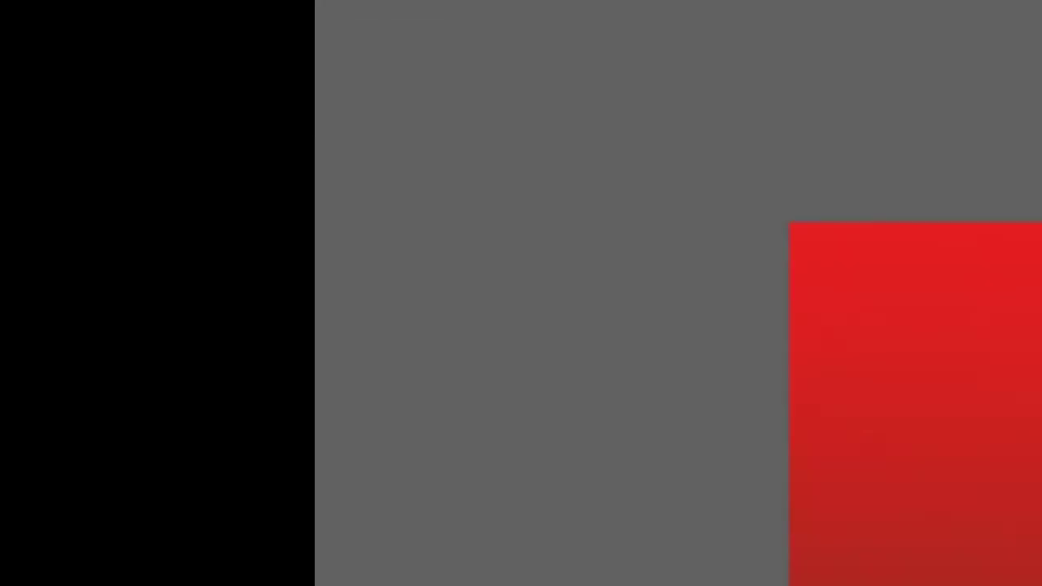
key("Tab")
key("shift+b")
key("shift+b")
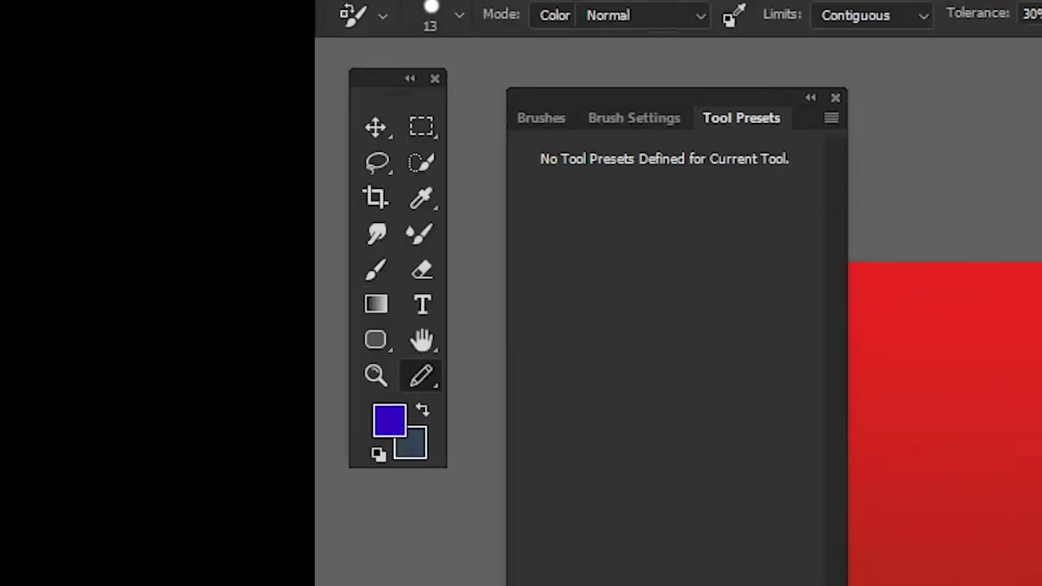
key("shift+b")
key("shift+b")
key("shift+b")
key("shift+b")
key("shift+b")
key("shift+b")
key("shift+b")
key("shift+b")
key("shift+b")
key("shift+b")
key("shift+b")
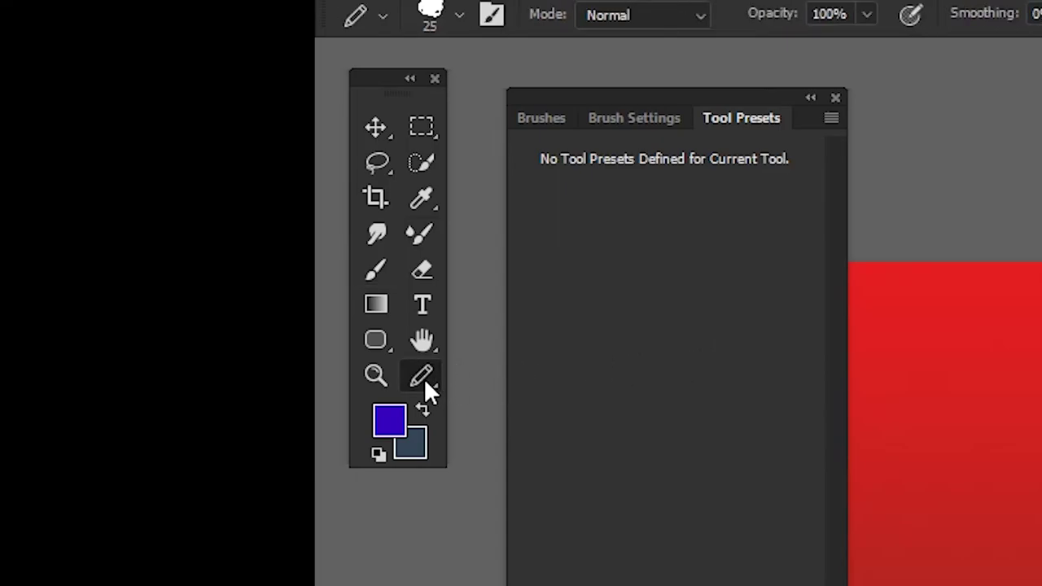
key("shift+b")
key("shift+b")
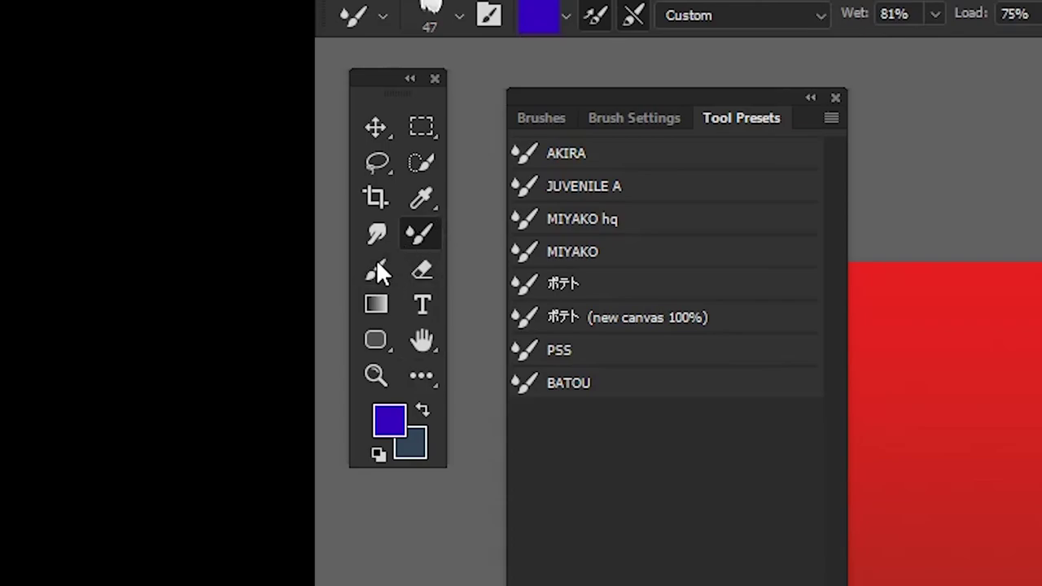
key("shift+b")
key("shift+b")
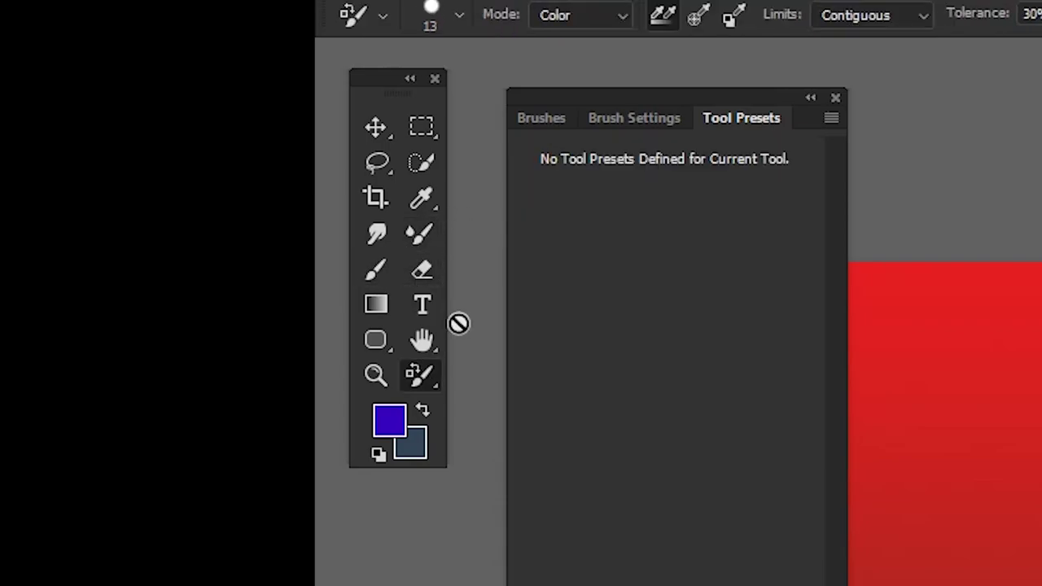
key("shift+b")
key("shift+b")
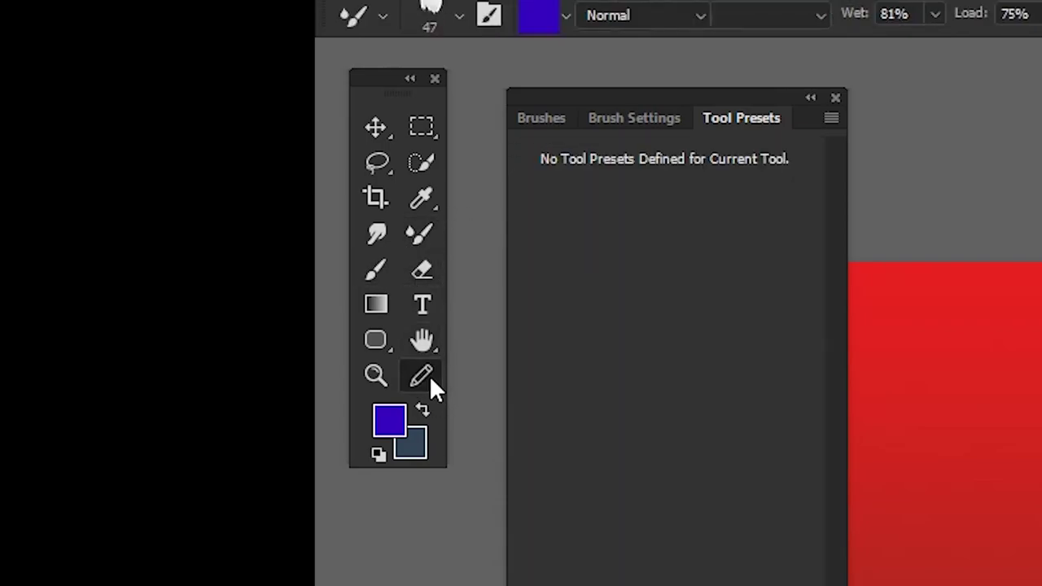
left_click(430, 377)
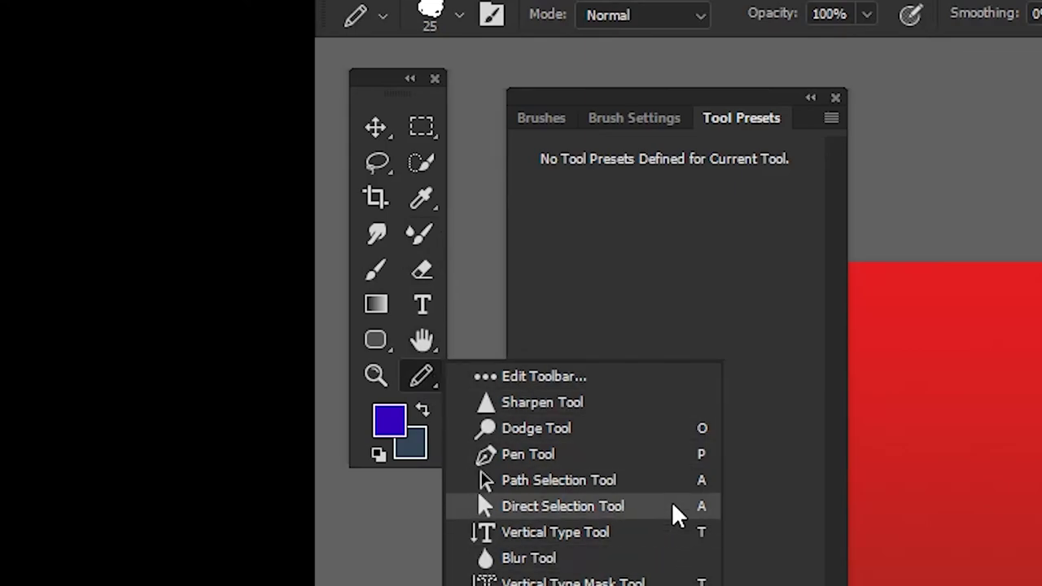
key("Escape")
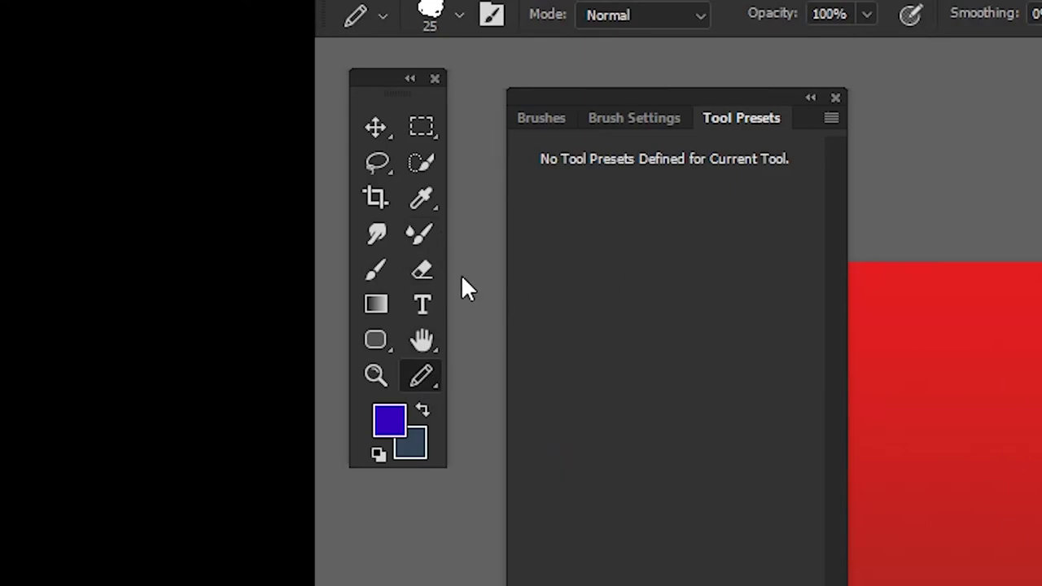
Compare the Mixer Brush presets once more and finish on the regular Brush tool.
left_click(419, 233)
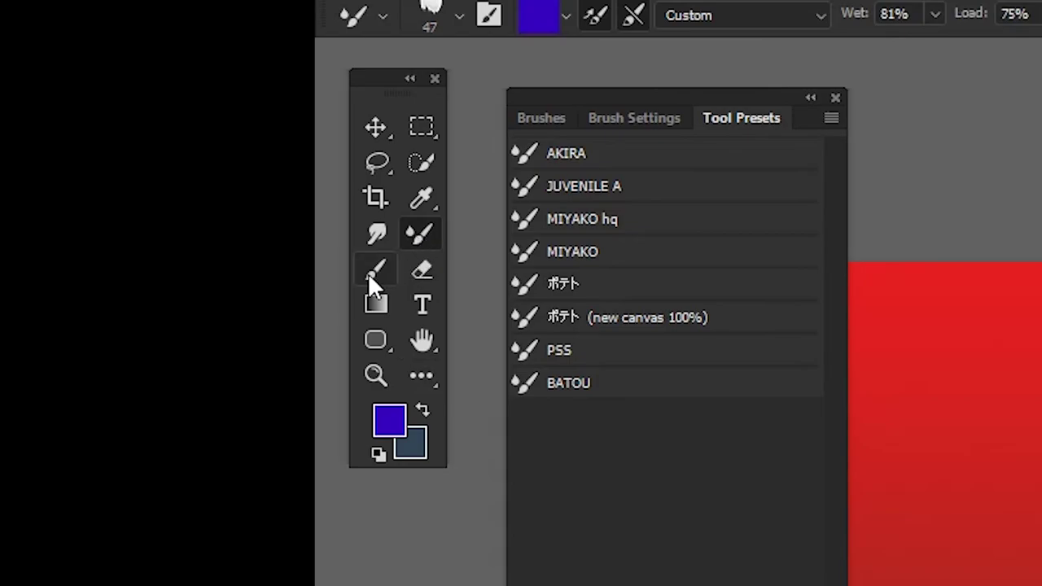
left_click(370, 272)
left_click(419, 233)
left_click(374, 270)
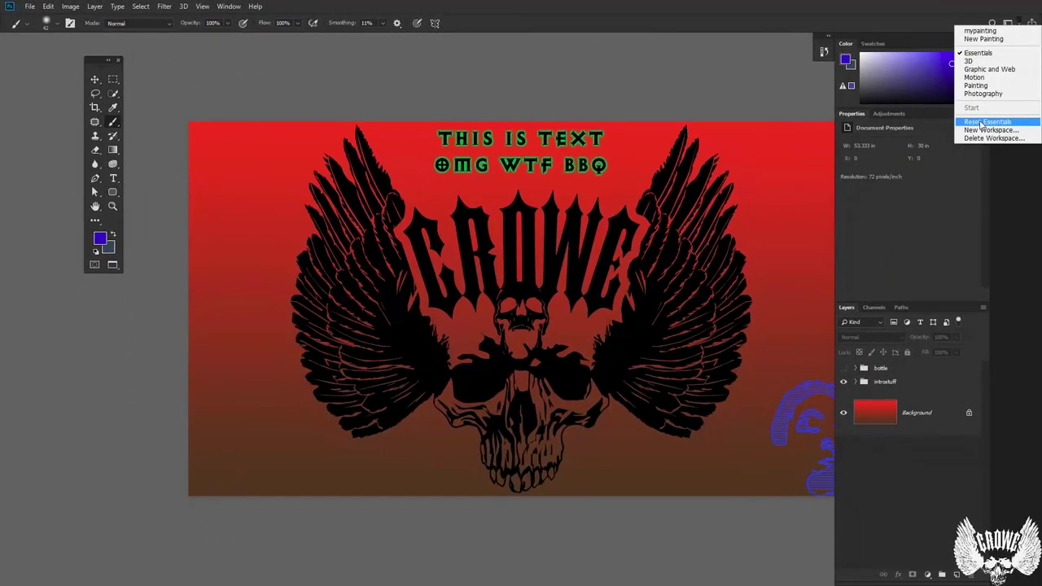
Choose Reset Essentials to redock the toolbar, then pan the poster within the document window.
left_click(982, 122)
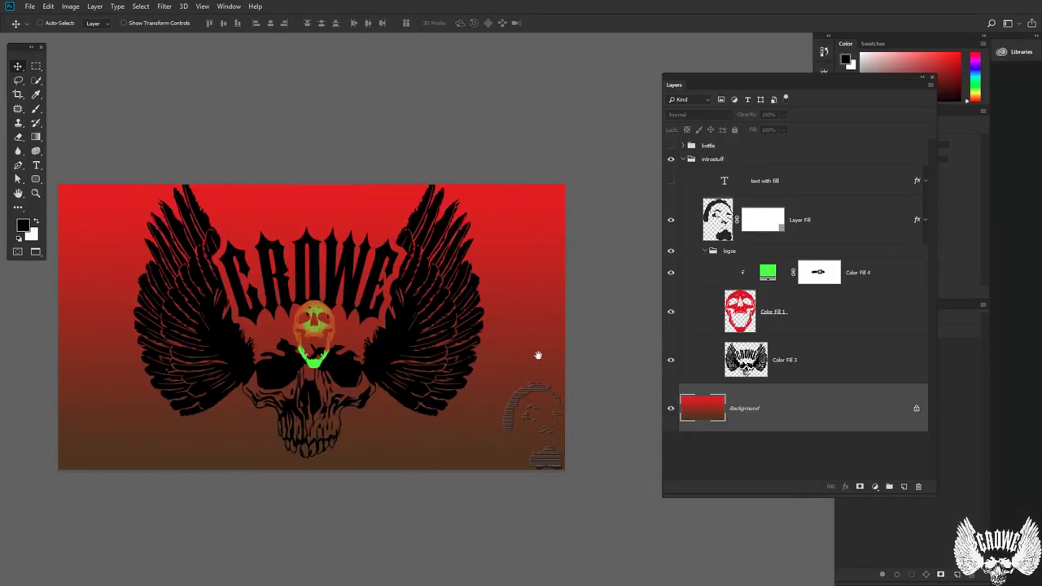
left_click_drag(535, 353, 523, 214)
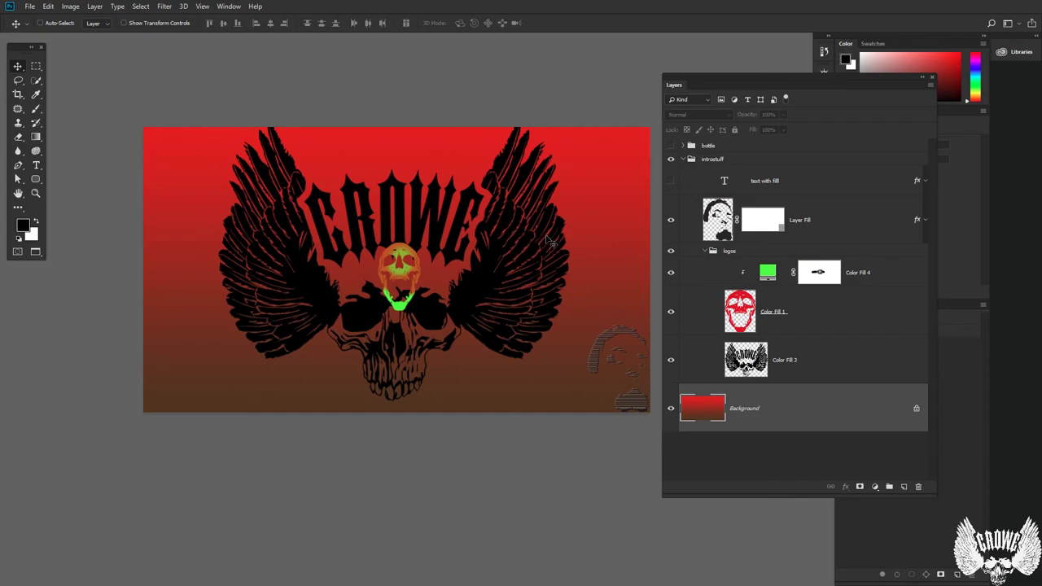
mouse_move(503, 281)
left_mouse_down()
mouse_move(475, 239)
mouse_move(502, 274)
mouse_move(516, 274)
mouse_move(498, 274)
mouse_move(497, 289)
mouse_move(502, 239)
mouse_move(500, 269)
mouse_move(514, 291)
mouse_move(502, 281)
mouse_move(513, 289)
left_mouse_up()
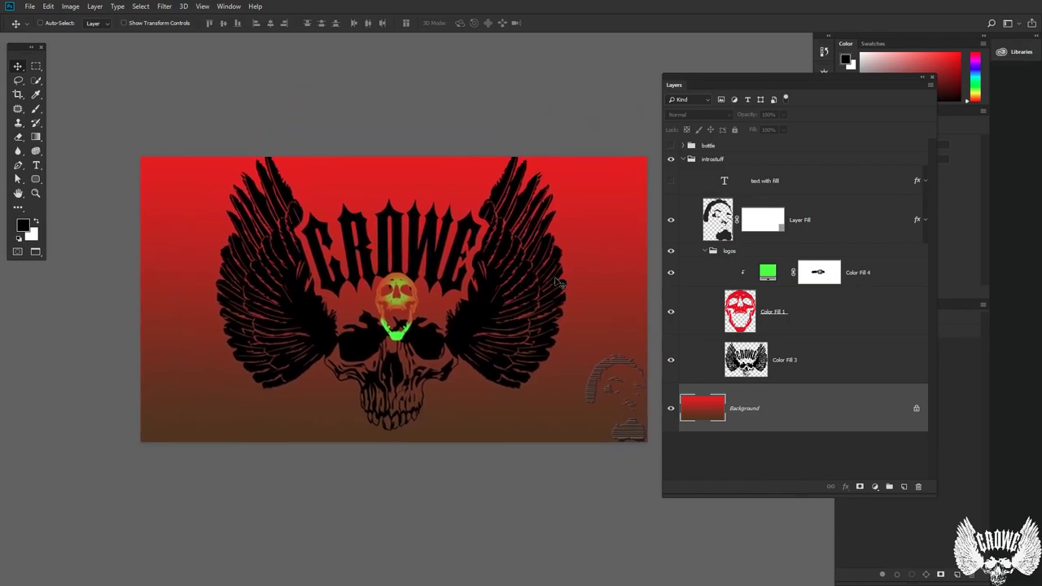
left_click_drag(503, 292, 493, 297)
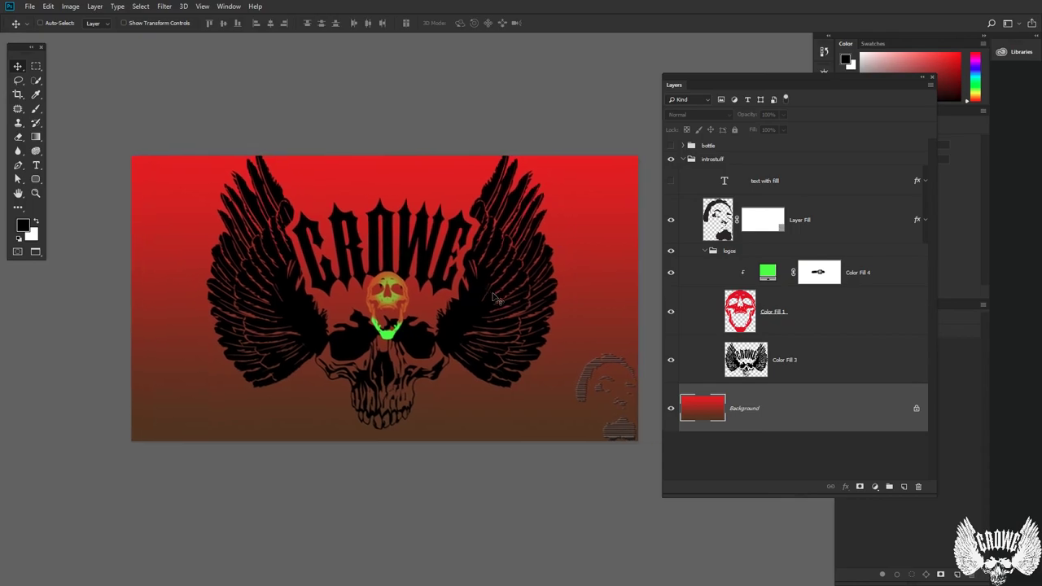